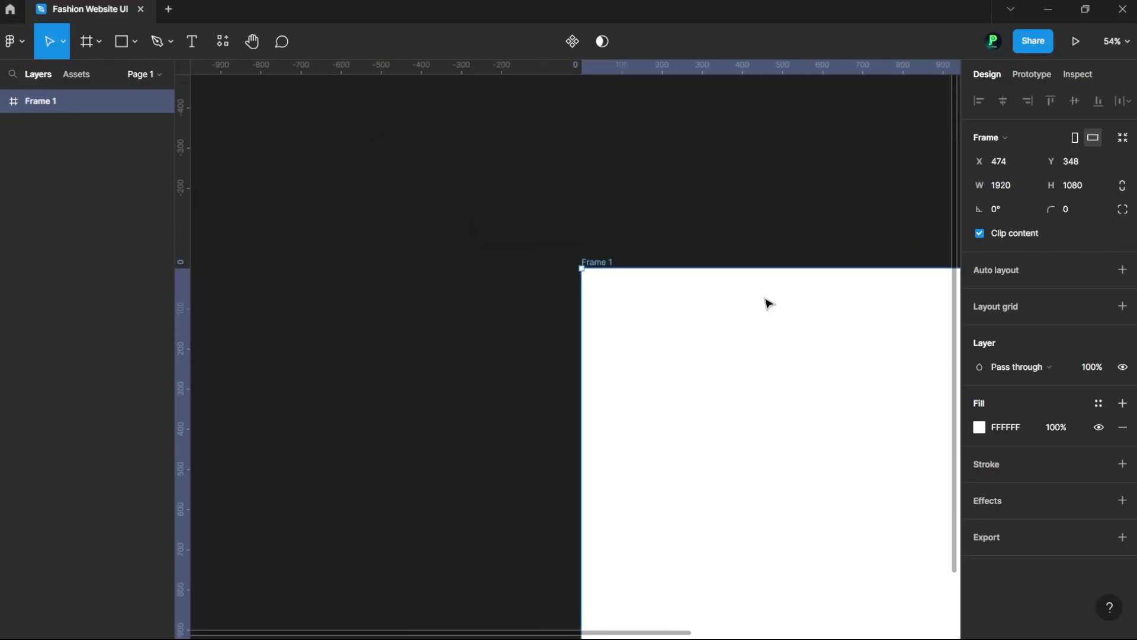
Give the frame a 12-column layout grid with 32 margins.
key(shift+1)
click(1122, 305)
text(12)
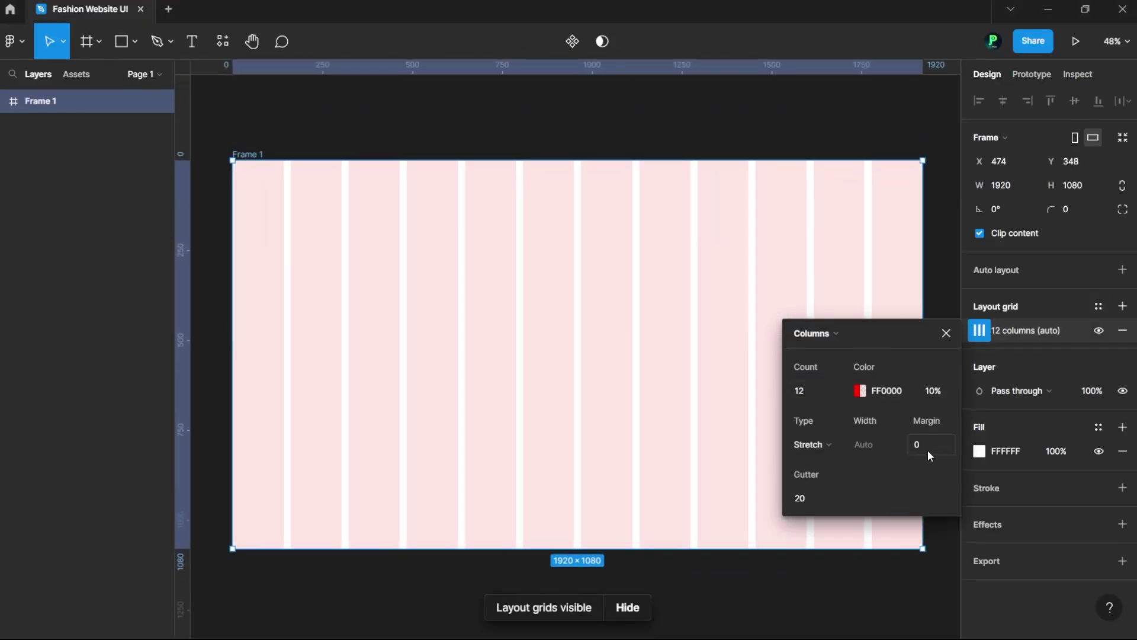
click(927, 444)
text(32)
key(Return)
click(578, 253)
key(Tab)
text(Home)
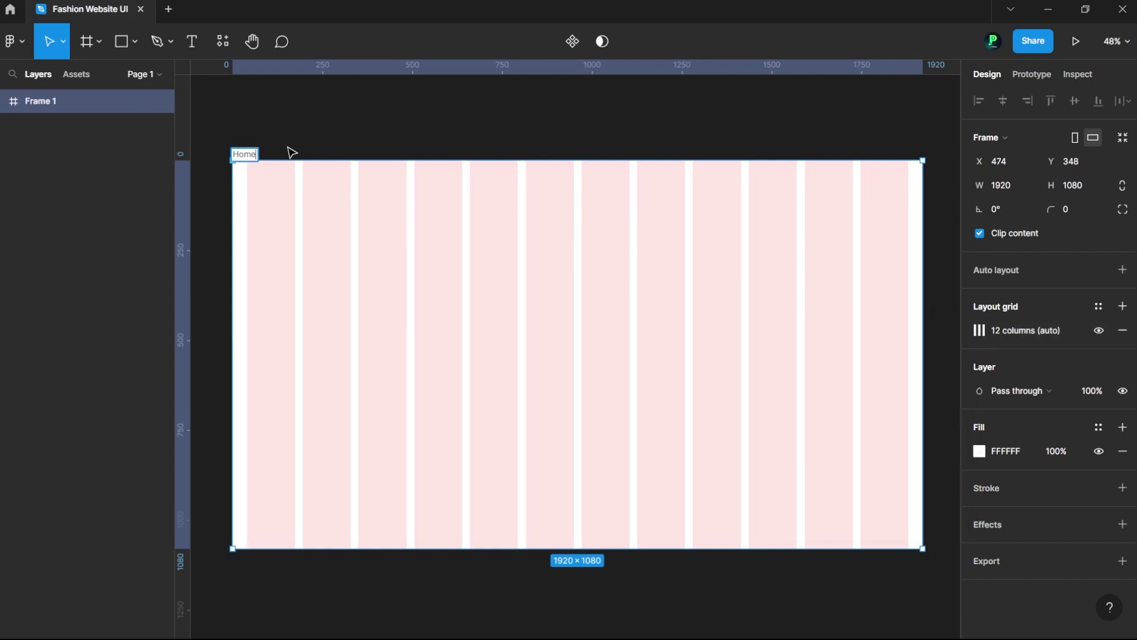
Name the frame Home and set its background fill to 1A1A1A.
key(Return)
click(979, 451)
text(1A1A1A)
key(Return)
key(t)
click(406, 238)
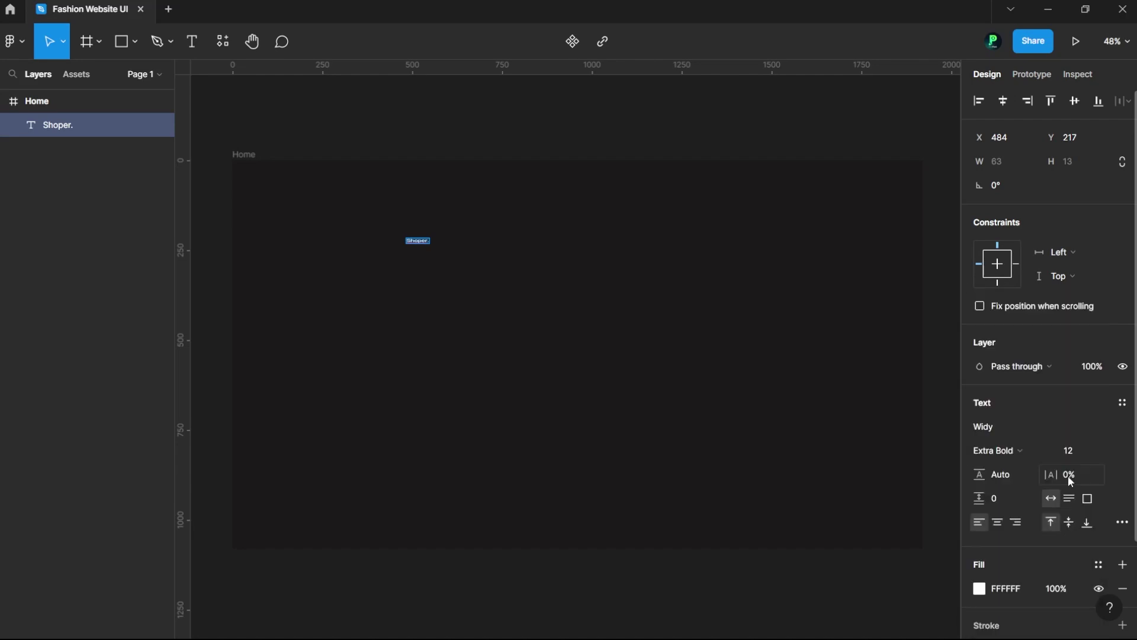
Colour the logo's period FAFF00 and move the Shopper. logo to the top-left.
scroll(1043, 415, down, 2)
click(980, 474)
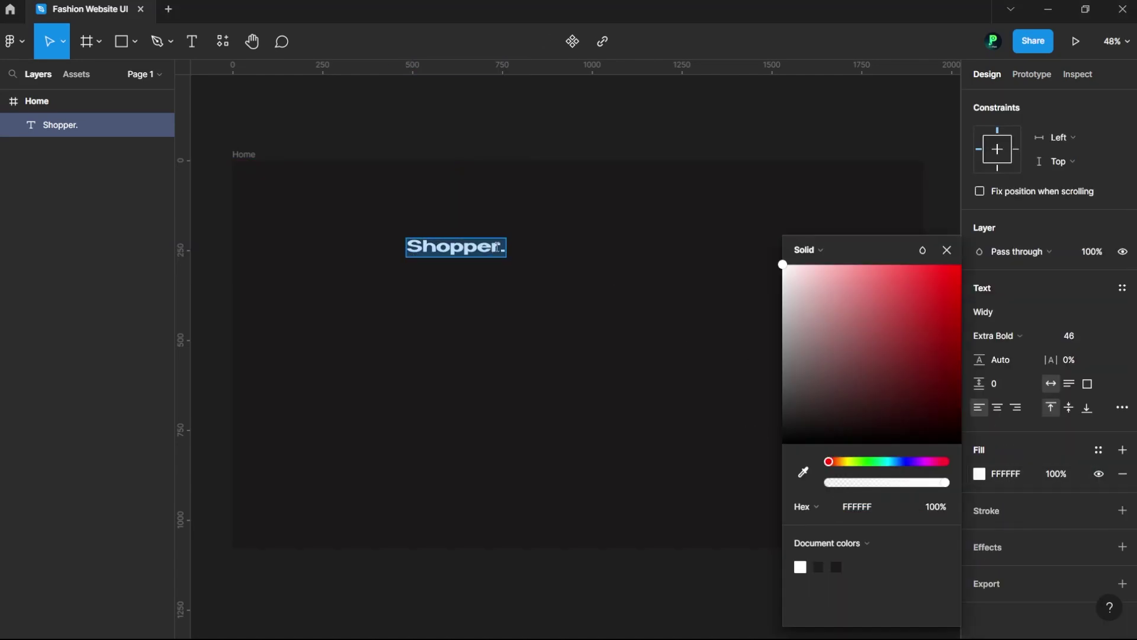
text(FAFF00)
click(946, 249)
drag(456, 247, 320, 211)
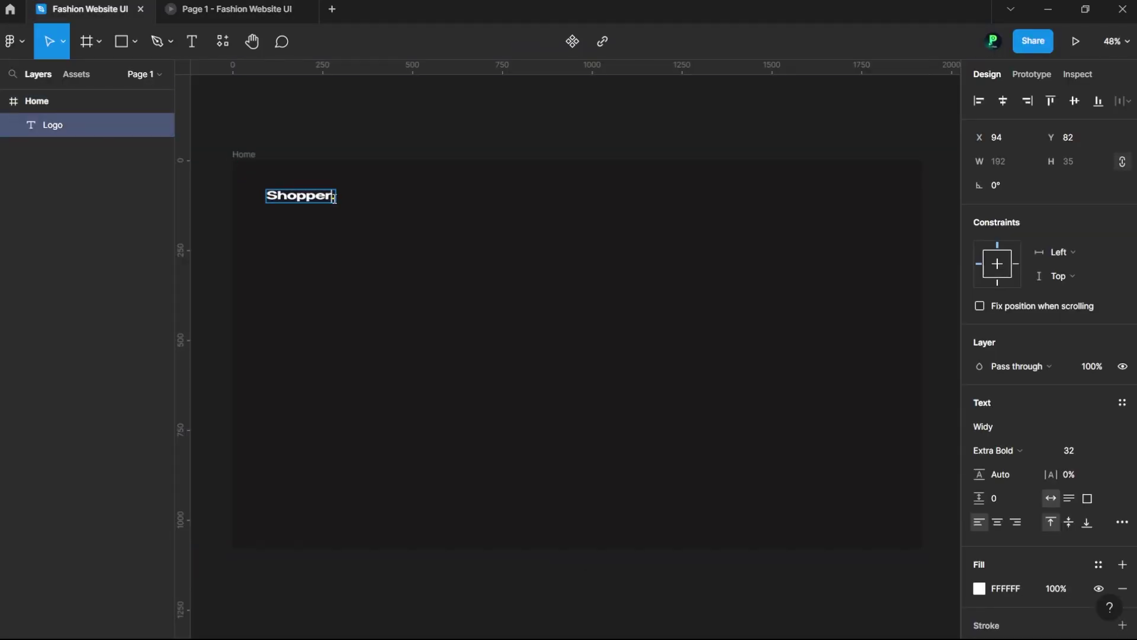
key(Escape)
Add an uppercase HOME link text wrapped in auto layout.
key(t)
click(468, 204)
text(Home)
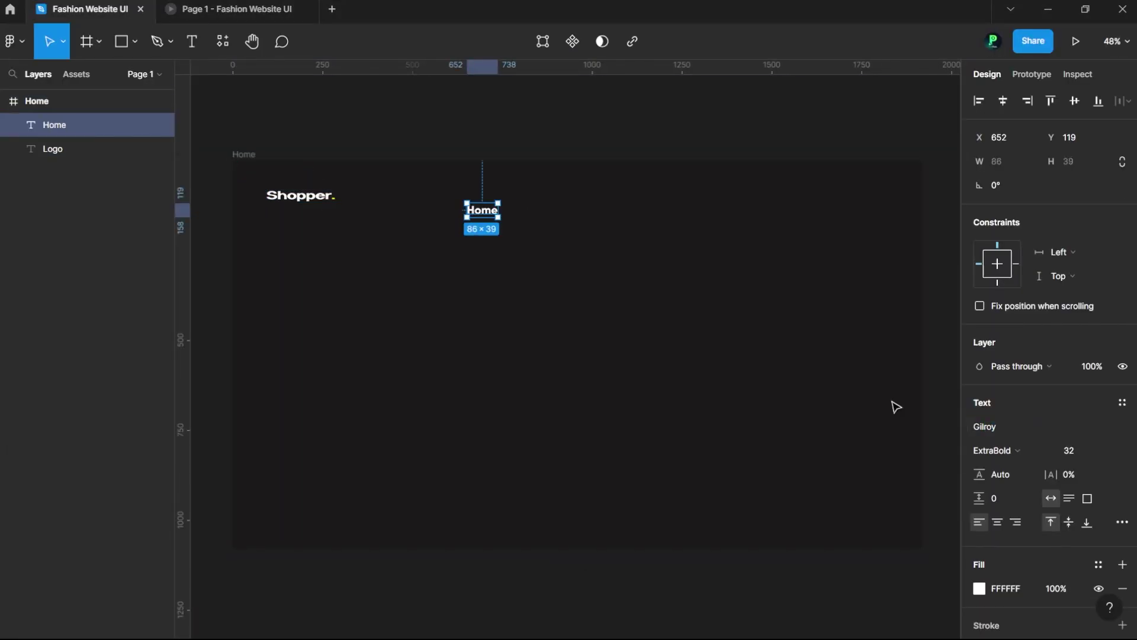
click(1122, 522)
click(895, 553)
key(Escape)
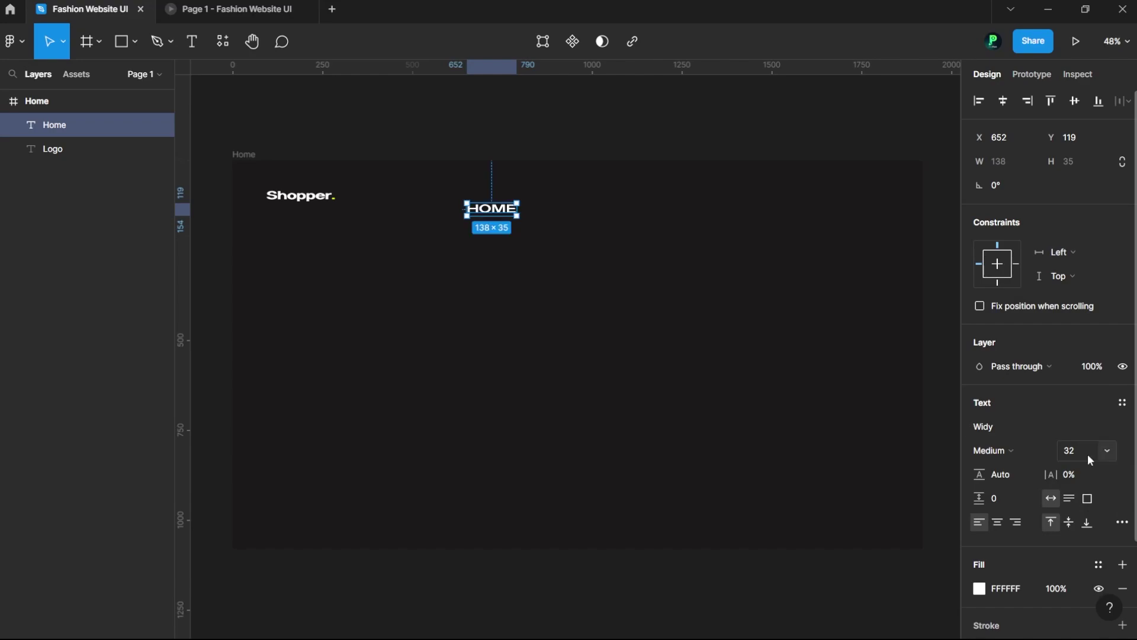
key(shift+a)
key(shift+2)
Duplicate the link into ALL PRODUCTS and ARRIVALS.
key(ctrl+d)
scroll(514, 185, down, 3)
double_click(515, 185)
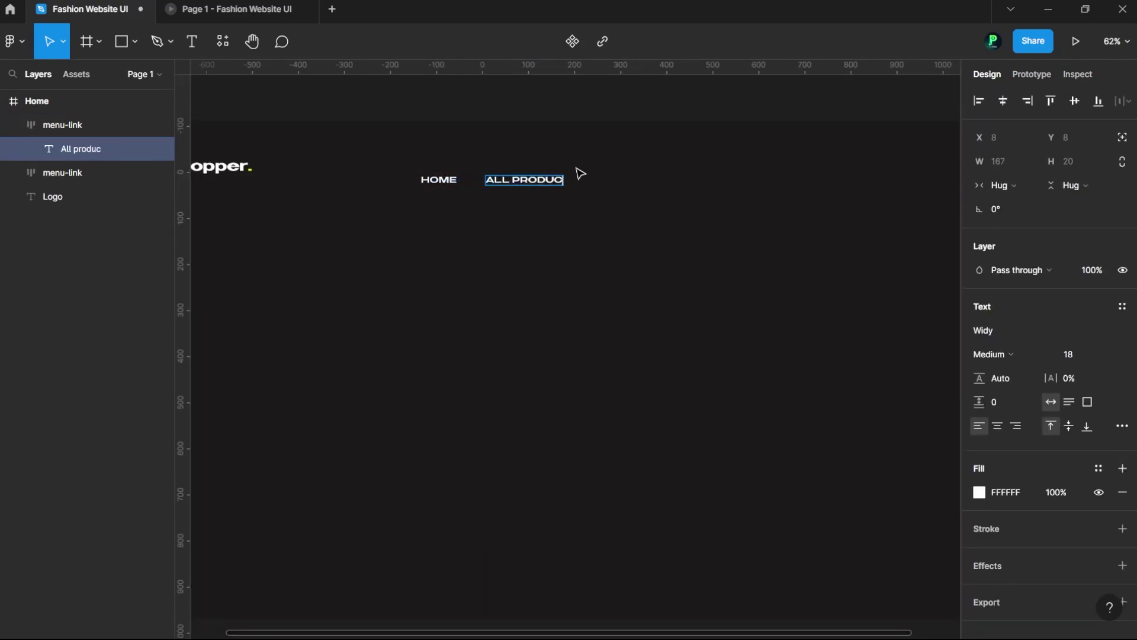
text(ts)
key(Escape)
key(Escape)
key(ctrl+d)
double_click(685, 181)
Add a NEW DROPS link and wrap all four links in auto layout.
key(ctrl+d)
double_click(734, 187)
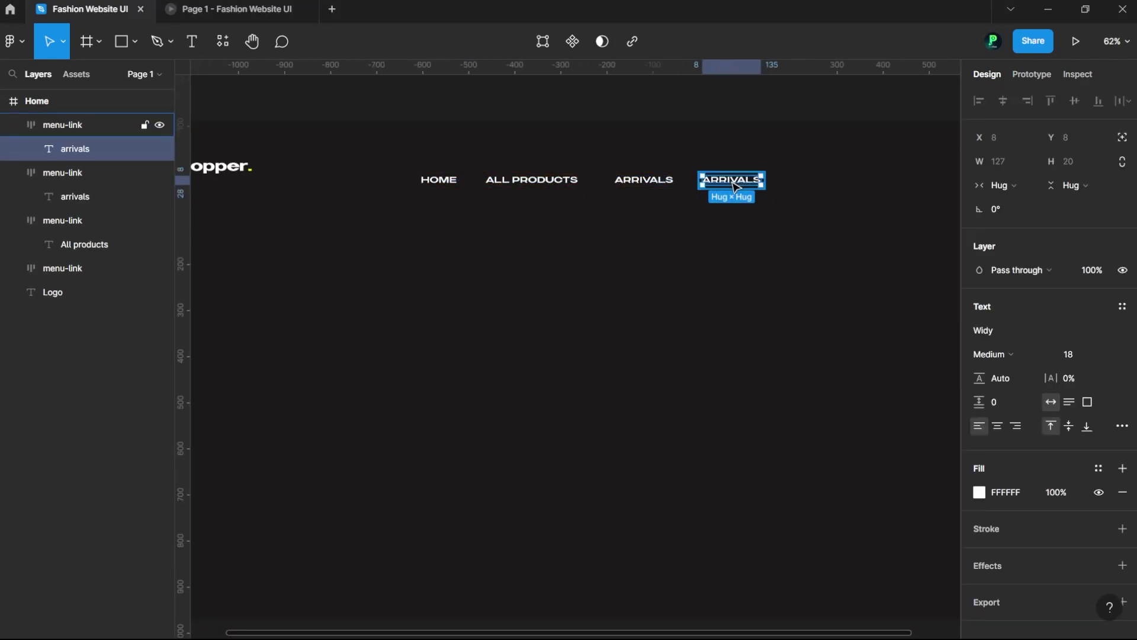
text(new drops)
key(Escape)
key(shift+a)
key(shift+1)
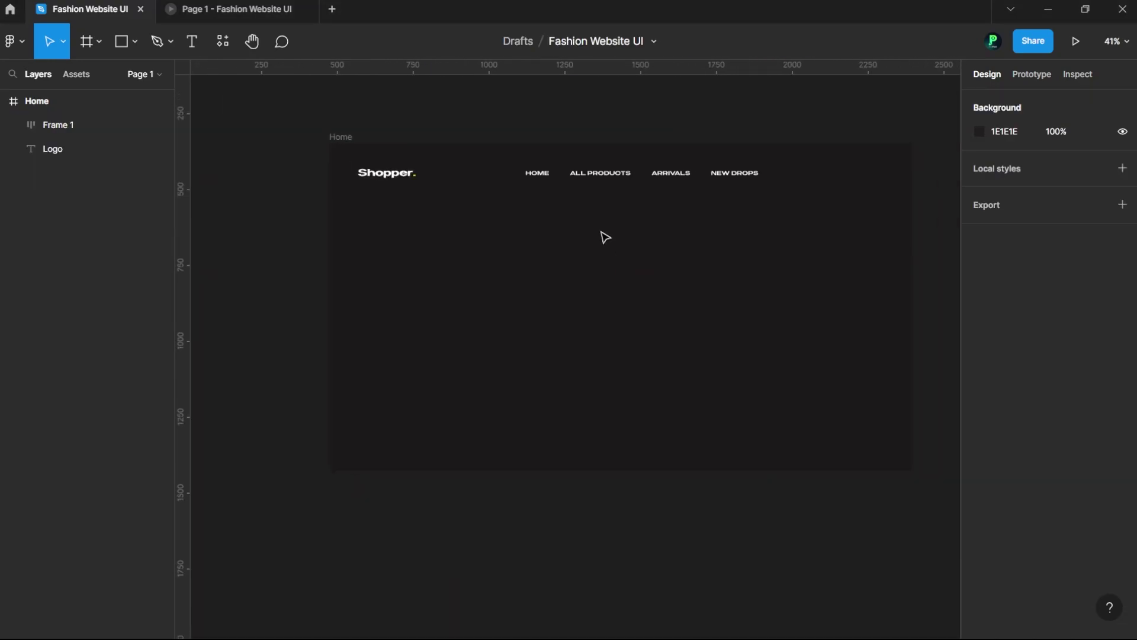
click(827, 241)
Insert a Broken-style bag icon from Iconly into the Home frame.
right_click(828, 241)
click(807, 178)
text(ca)
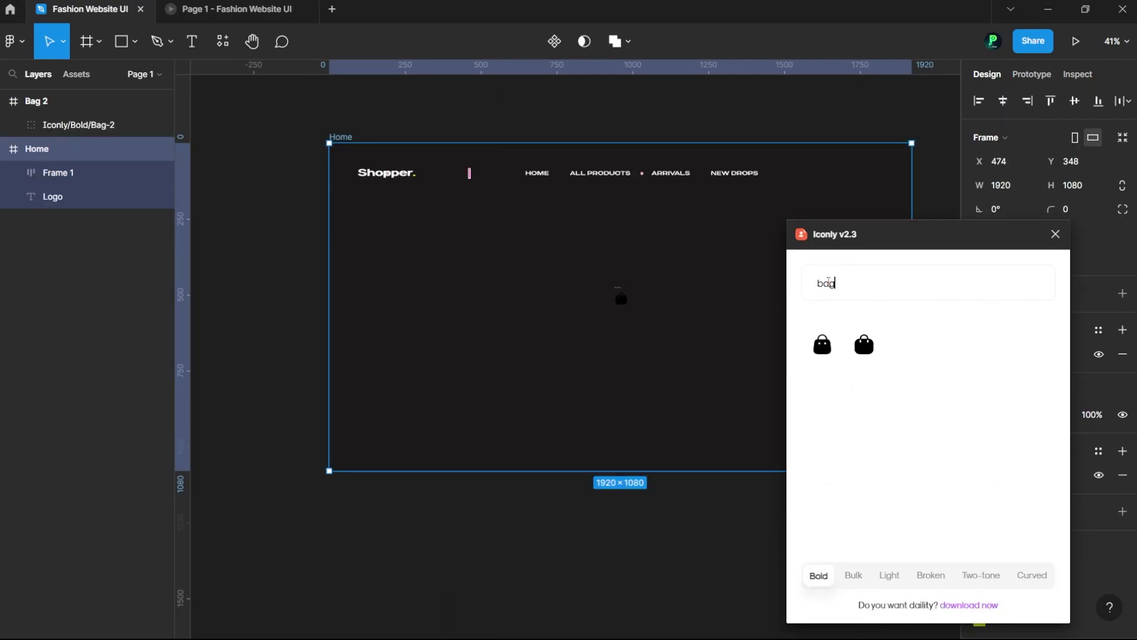
click(864, 344)
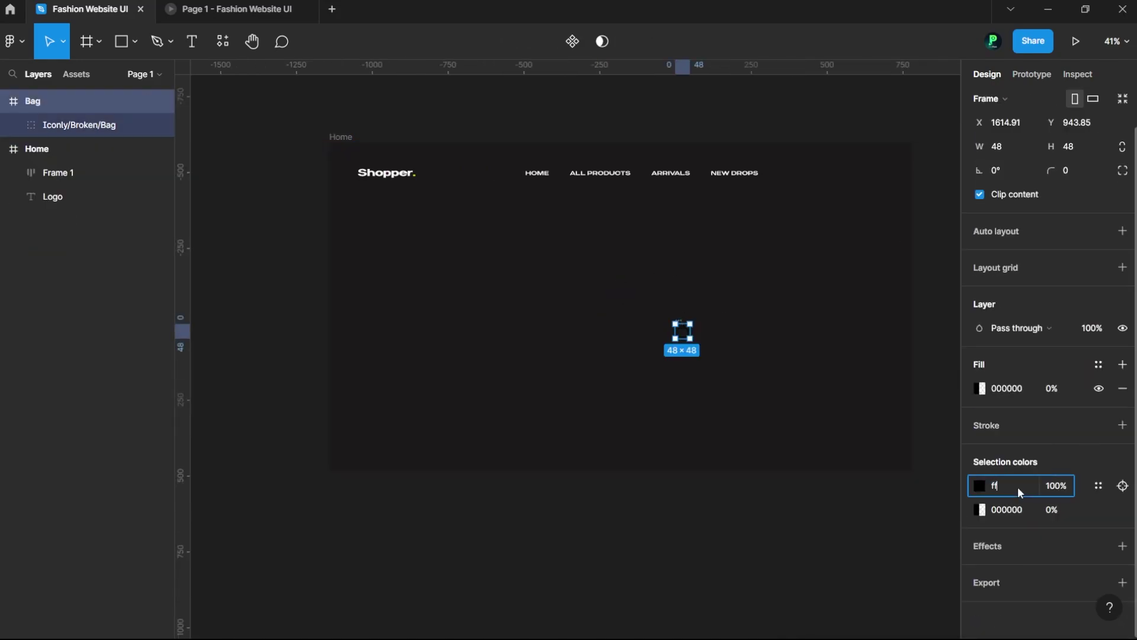
drag(86, 103, 89, 138)
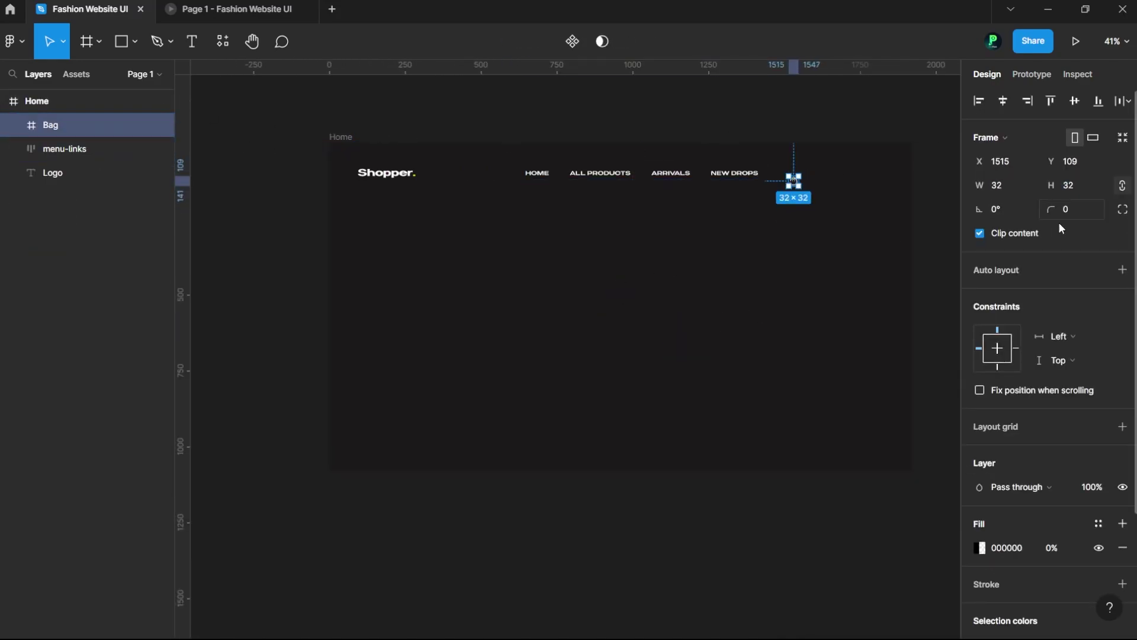
Wrap logo, links and bag in an auto-layout navbar 1920 wide.
key(ctrl+a)
key(shift+a)
text(1920)
key(Return)
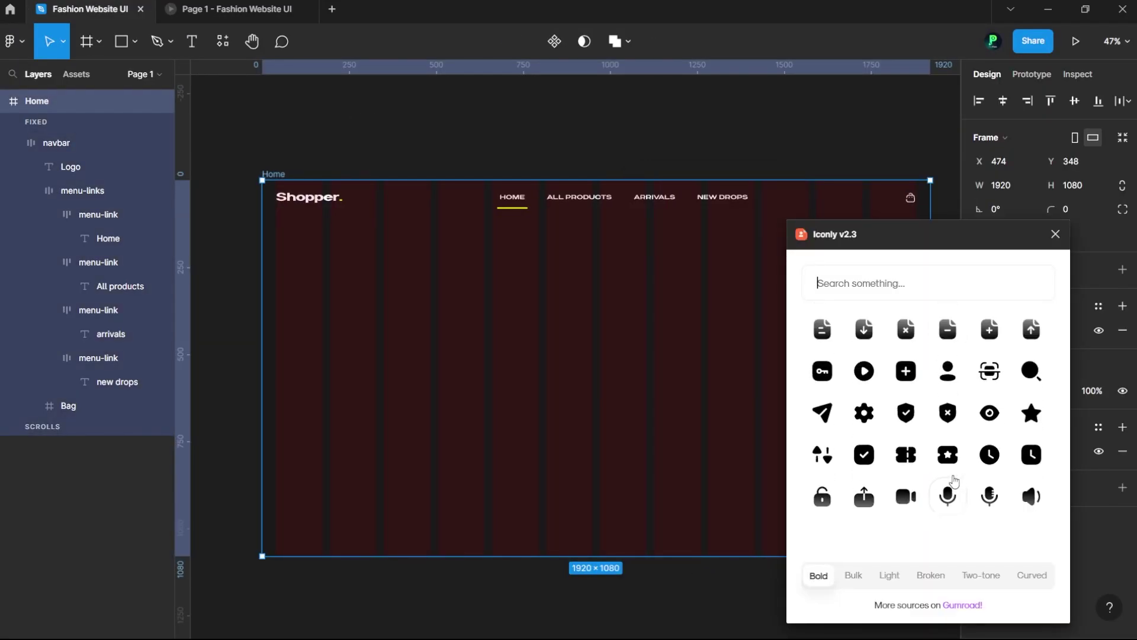
Insert a white Broken-style category icon from Iconly.
click(948, 467)
click(865, 425)
click(931, 575)
text(fff)
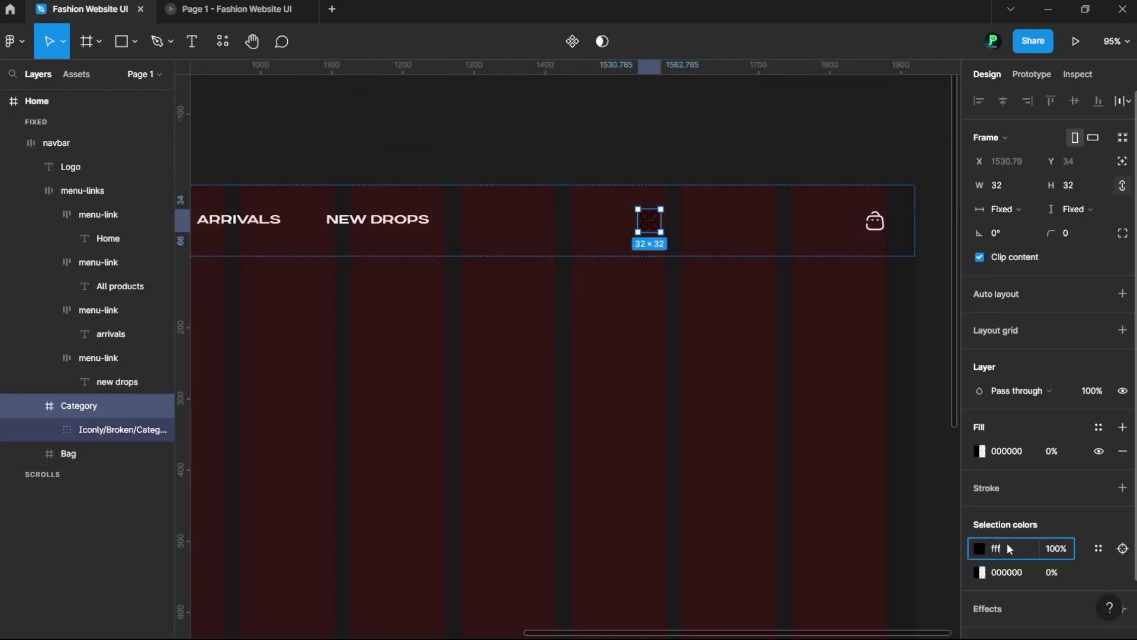
key(Return)
Wrap the bag and category icons in an auto layout named side-links.
key(shift+a)
double_click(95, 405)
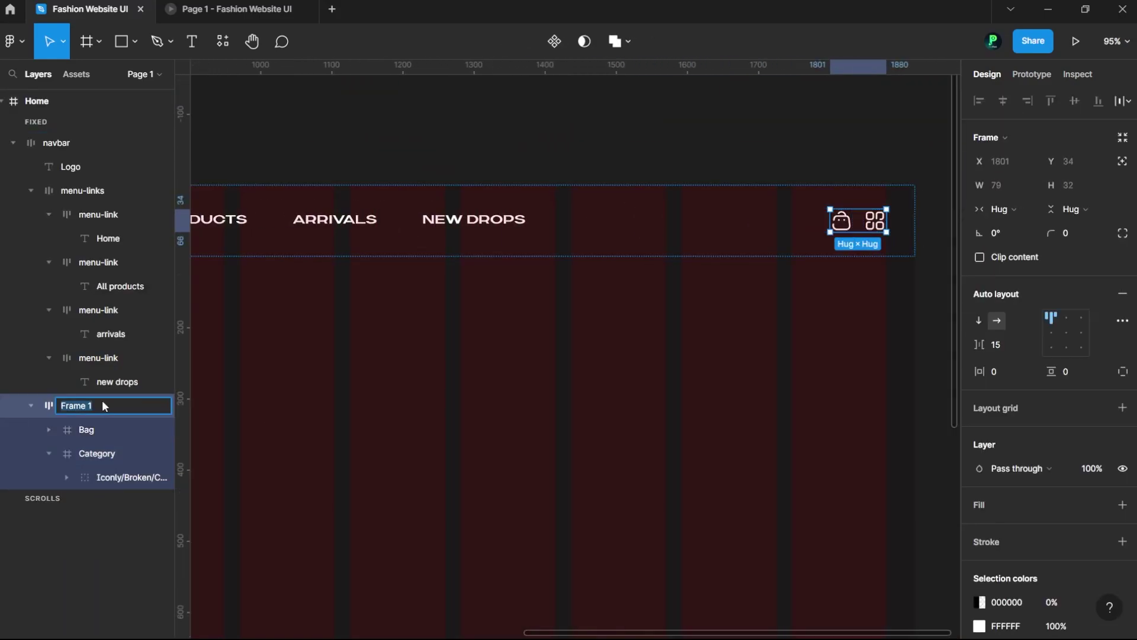
text(side-links)
key(Return)
key(Escape)
key(shift+1)
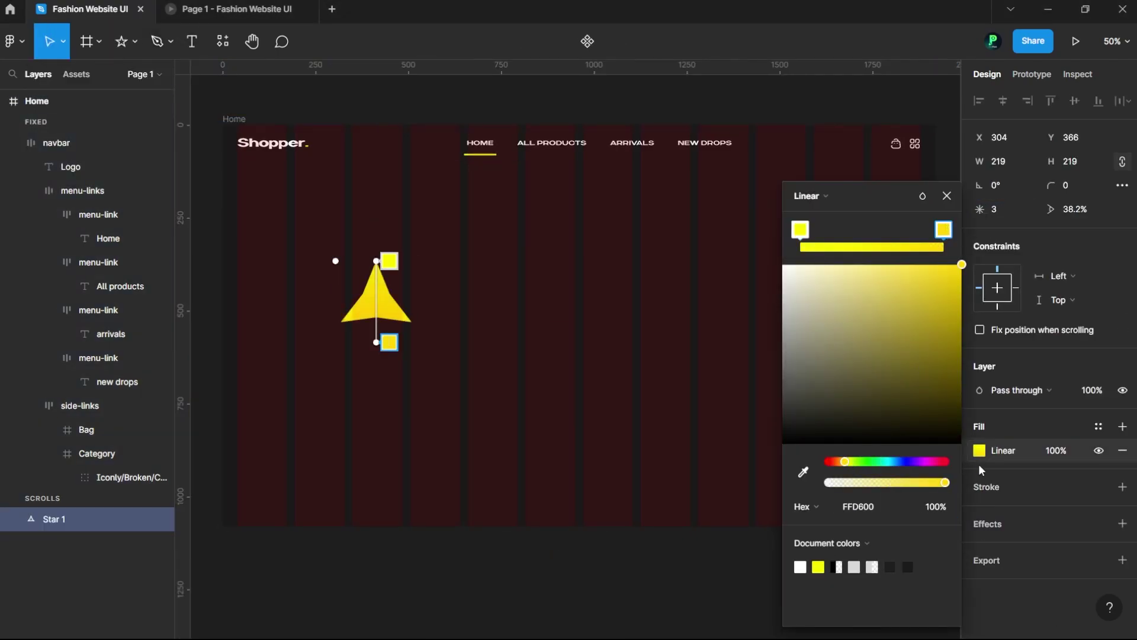
Make the star gradient's second stop orange.
drag(844, 461, 837, 462)
key(Escape)
key(k)
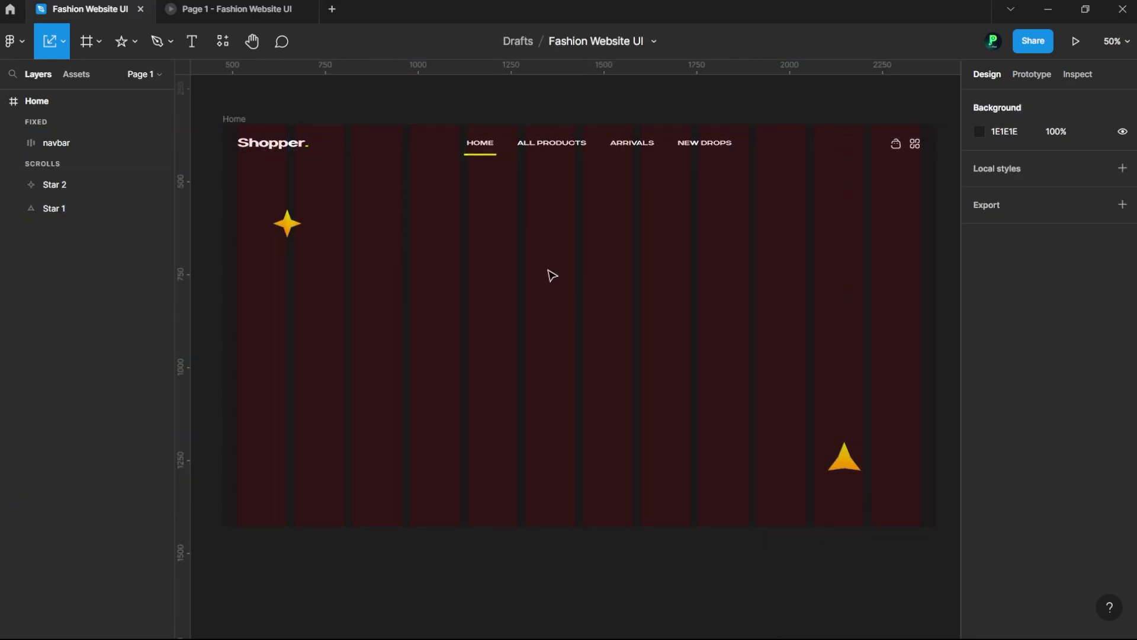
Insert a yellow-coat photo and a beanie photo from Unsplash's fashion results.
right_click(414, 283)
click(581, 401)
text(fashion)
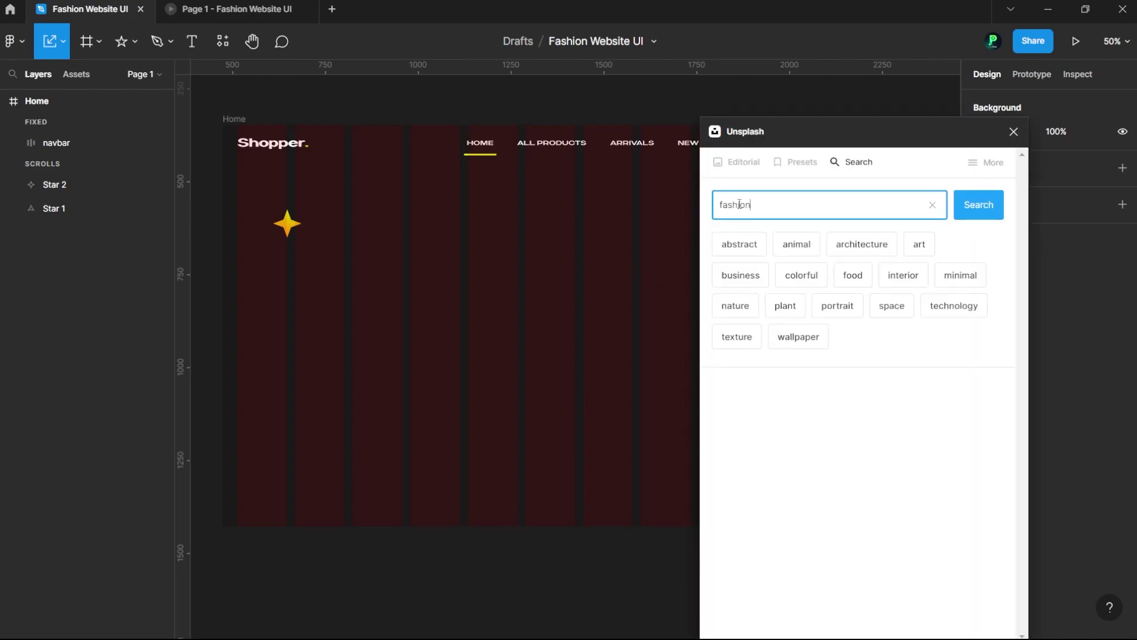
key(Return)
scroll(924, 423, down, 5)
scroll(924, 423, down, 5)
scroll(862, 575, down, 5)
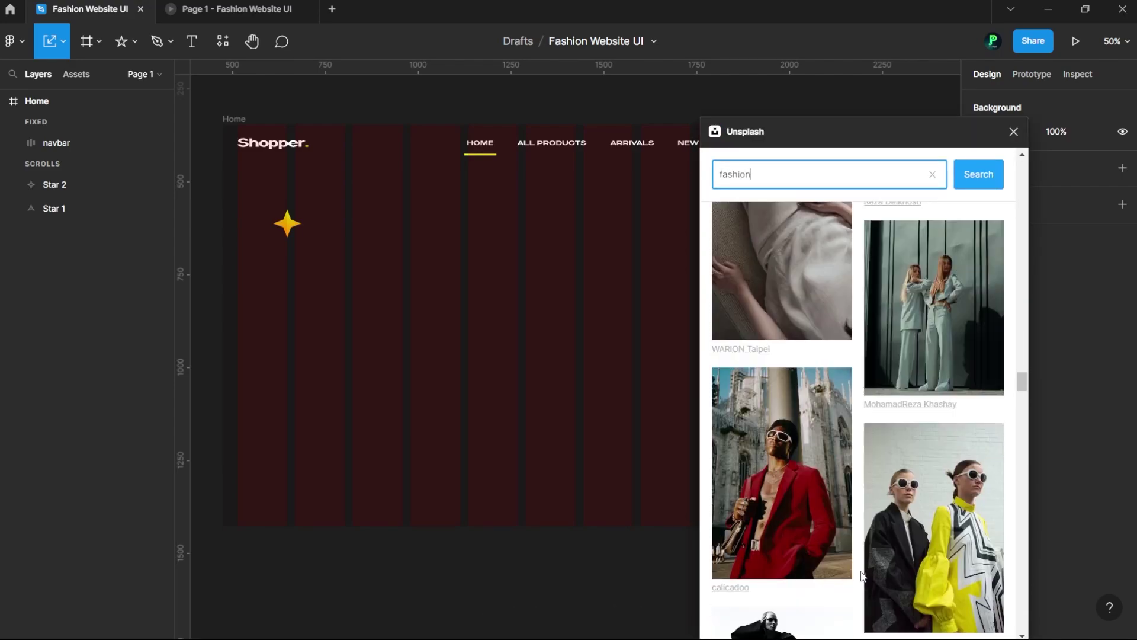
click(877, 562)
scroll(889, 415, down, 3)
click(781, 533)
click(1014, 131)
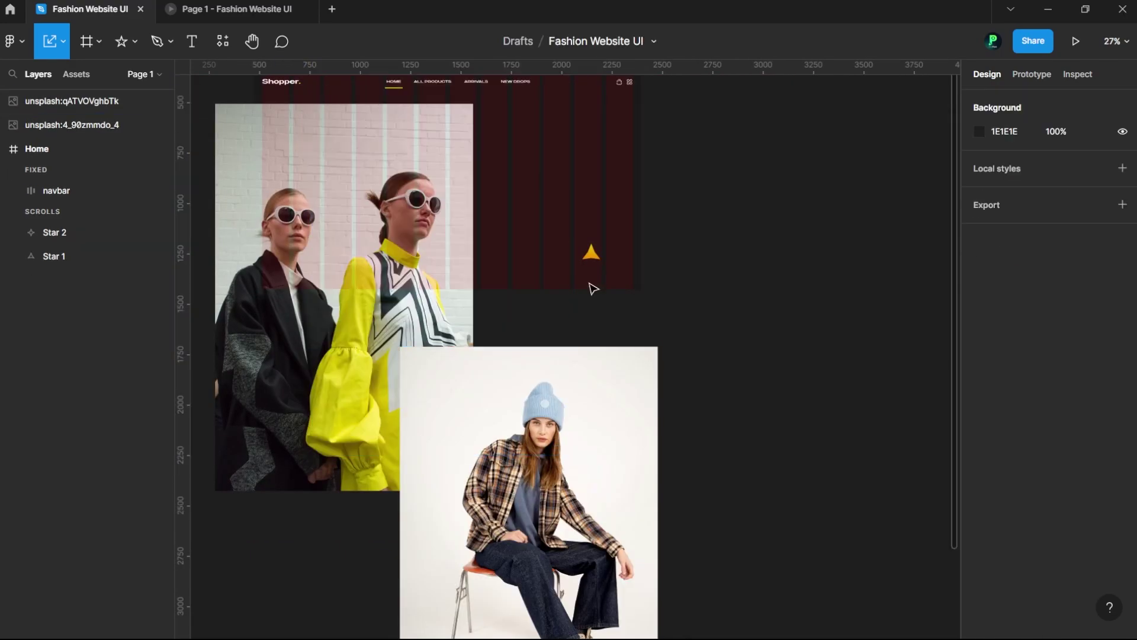
Scale the photos down, yellow-coat to 416×624, and place them side by side in Home.
key(k)
drag(215, 104, 338, 292)
drag(404, 394, 479, 276)
drag(779, 432, 635, 521)
drag(577, 580, 572, 277)
scroll(686, 252, up, 3)
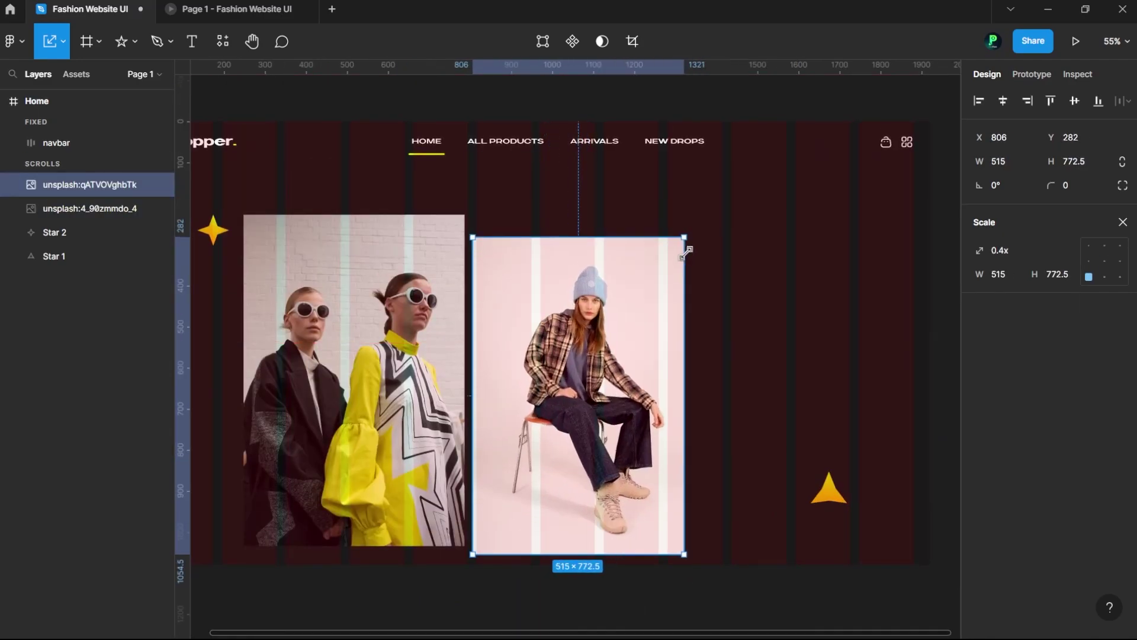
key(ctrl+apostrophe)
drag(456, 408, 621, 384)
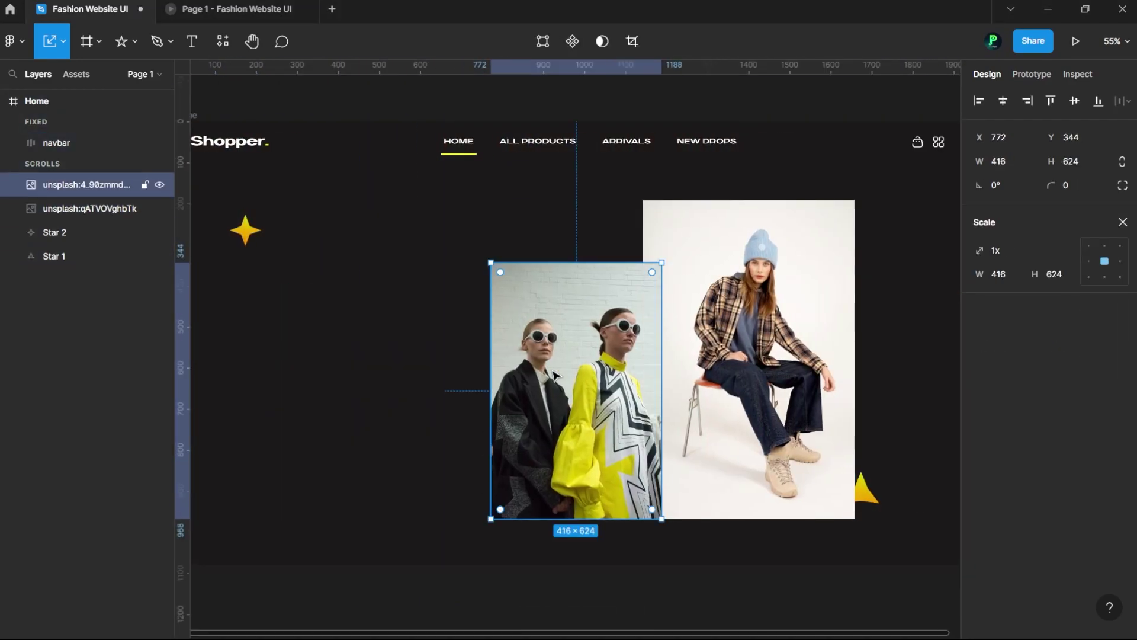
key(v)
click(848, 237)
mouse_move(554, 373)
mouse_down()
mouse_move(593, 341)
mouse_move(547, 356)
mouse_up()
Round the photos' tops into 250 arches and place the stars on their edges.
text(250)
click(592, 355)
click(54, 256)
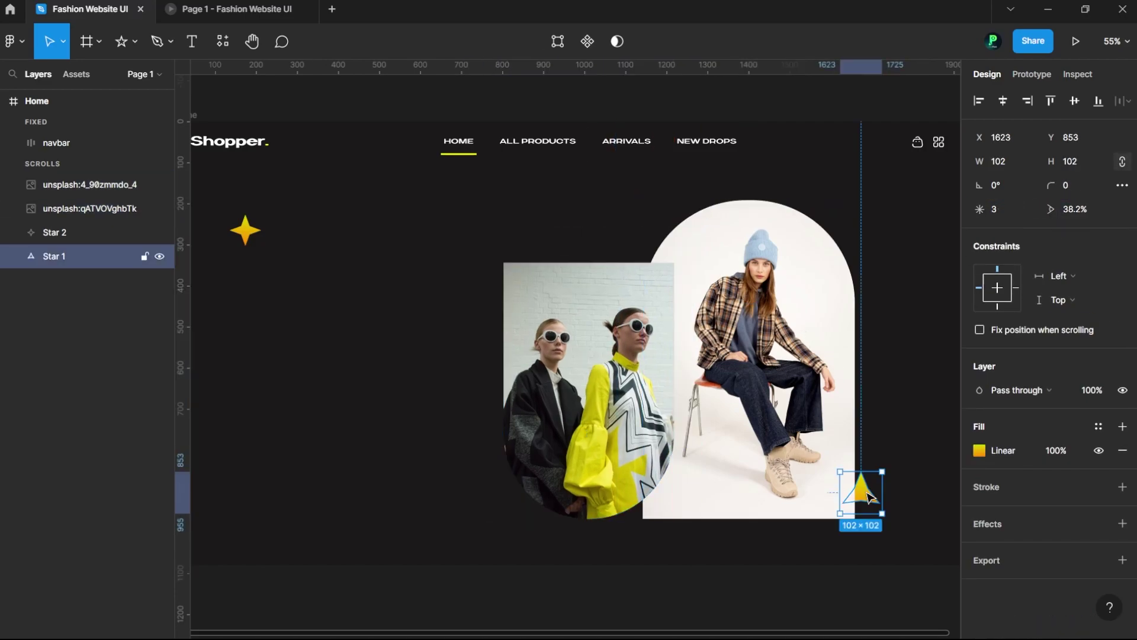
drag(54, 256, 54, 220)
scroll(235, 201, right, 2)
mouse_move(215, 201)
mouse_down()
mouse_move(621, 233)
mouse_move(466, 223)
mouse_up()
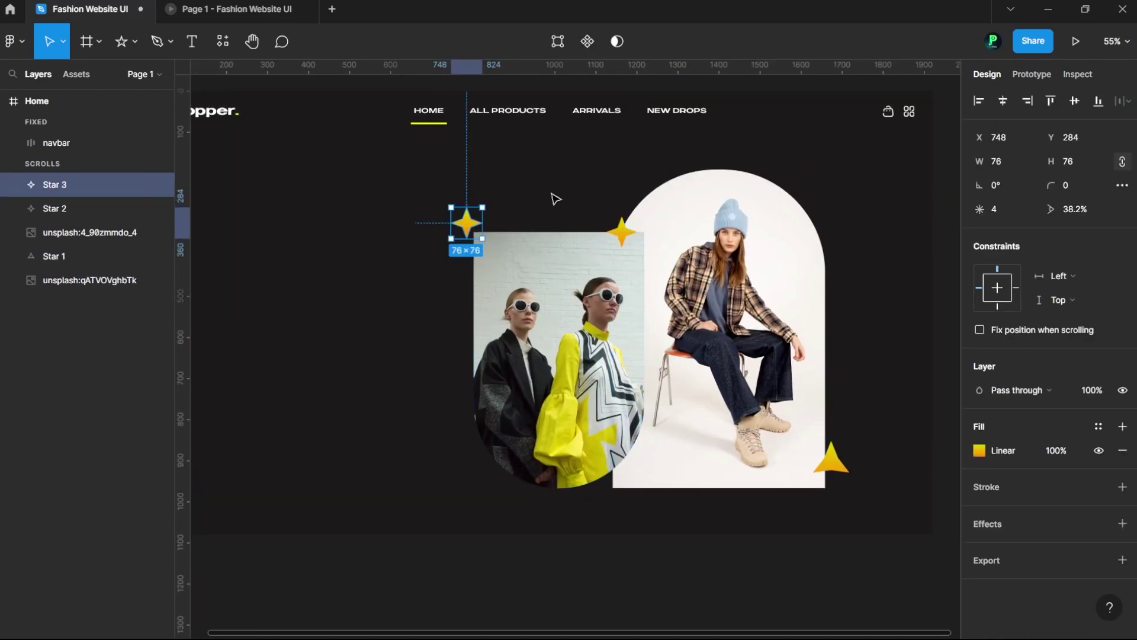
Group the hero photos and stars together.
scroll(829, 402, down, 3)
click(886, 424)
drag(886, 425, 551, 249)
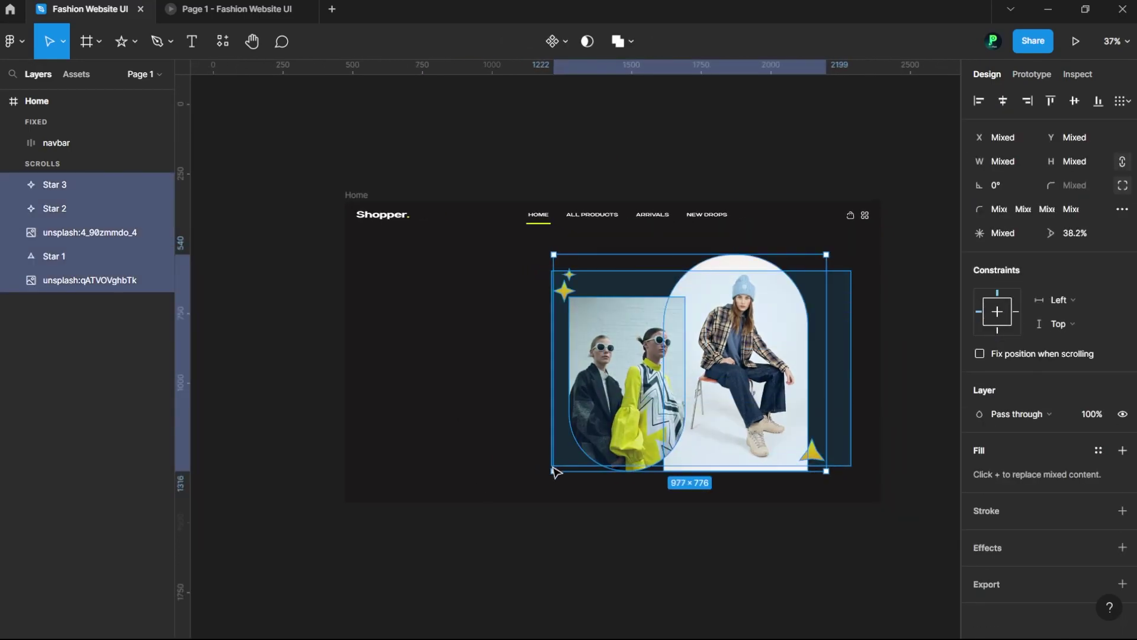
key(ctrl+g)
Show the layout grid again, preview the page, then return to editing with nothing selected.
click(356, 195)
key(ctrl+shift+4)
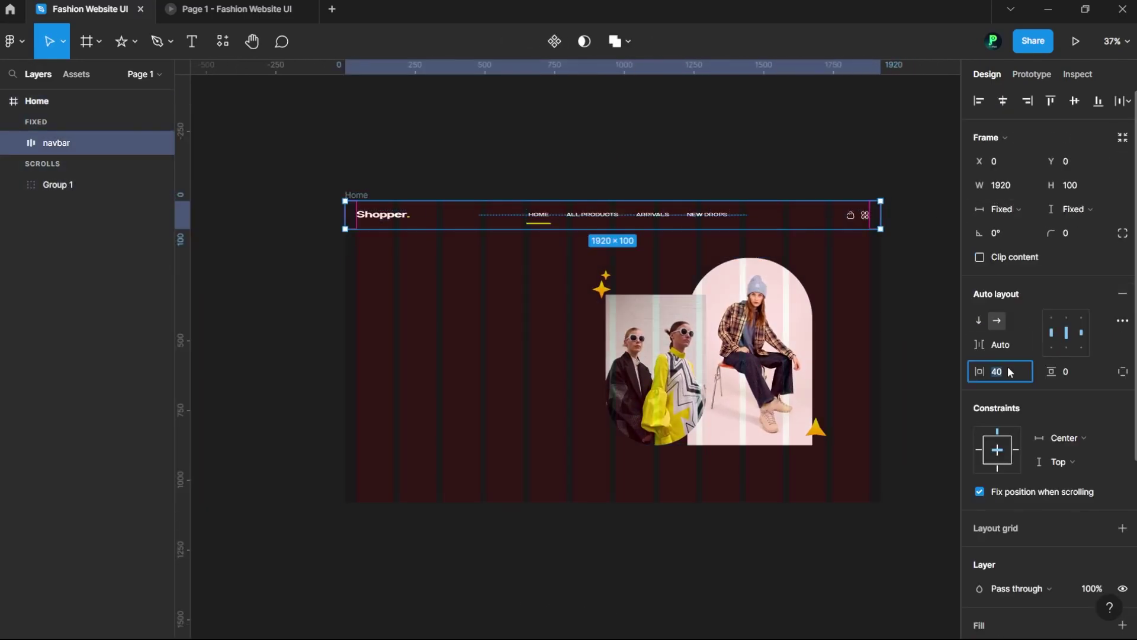
click(979, 378)
key(shift+2)
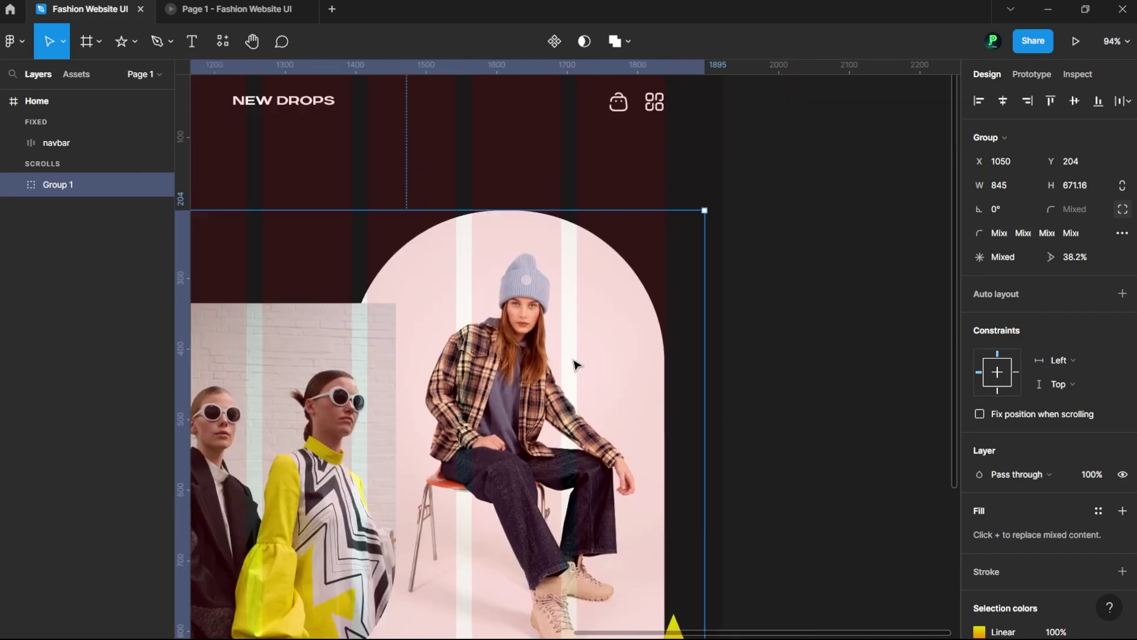
key(ctrl+alt+Return)
key(ctrl+shift+Tab)
right_click(424, 166)
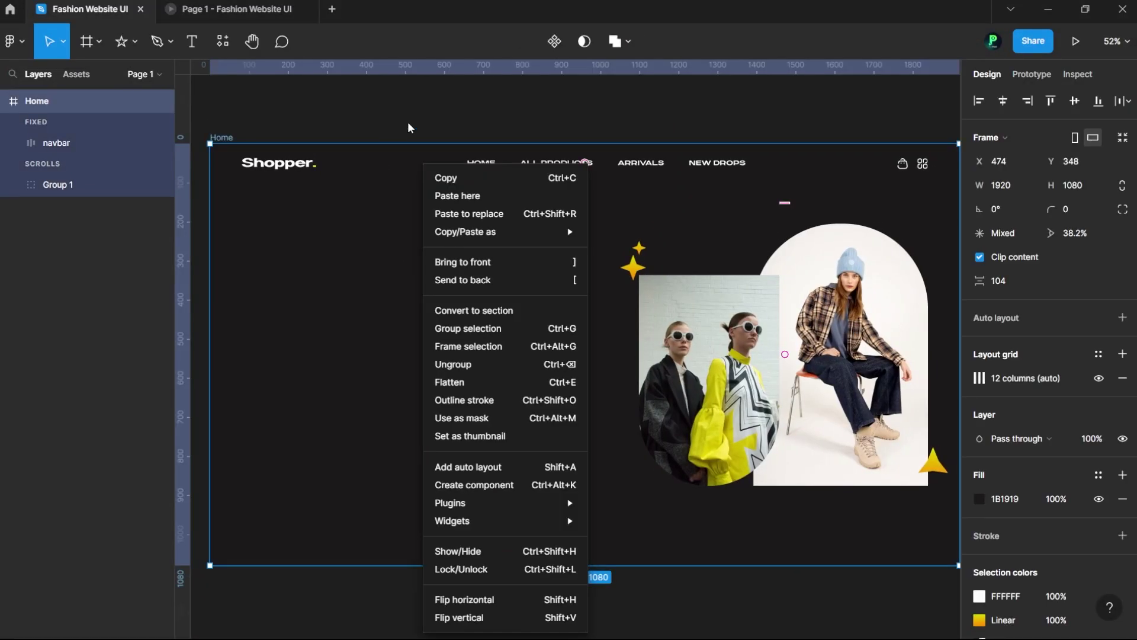
key(Escape)
key(Escape)
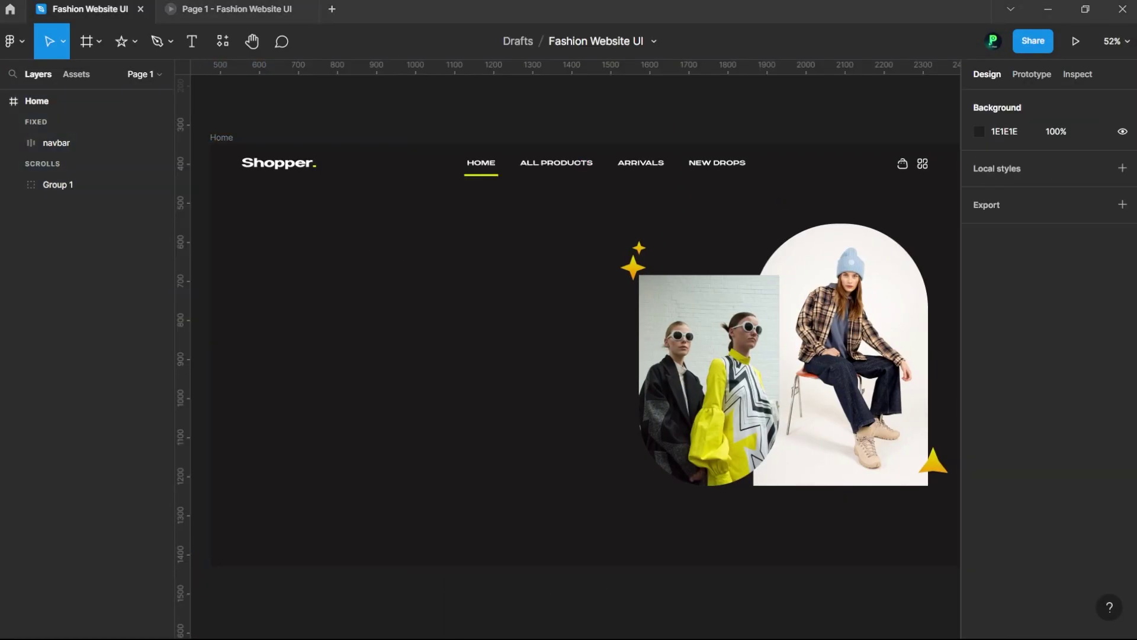
Paste the headline, widen it to two lines in Semi Light, and move it left.
text(Not just fashion, but the design.)
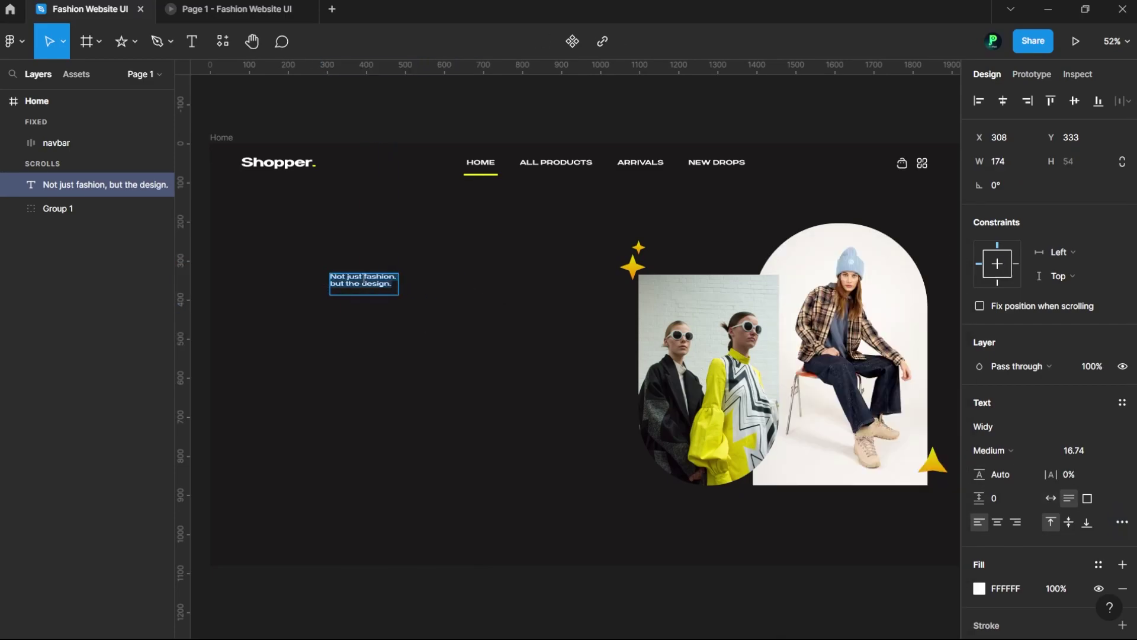
drag(398, 365, 679, 357)
click(994, 450)
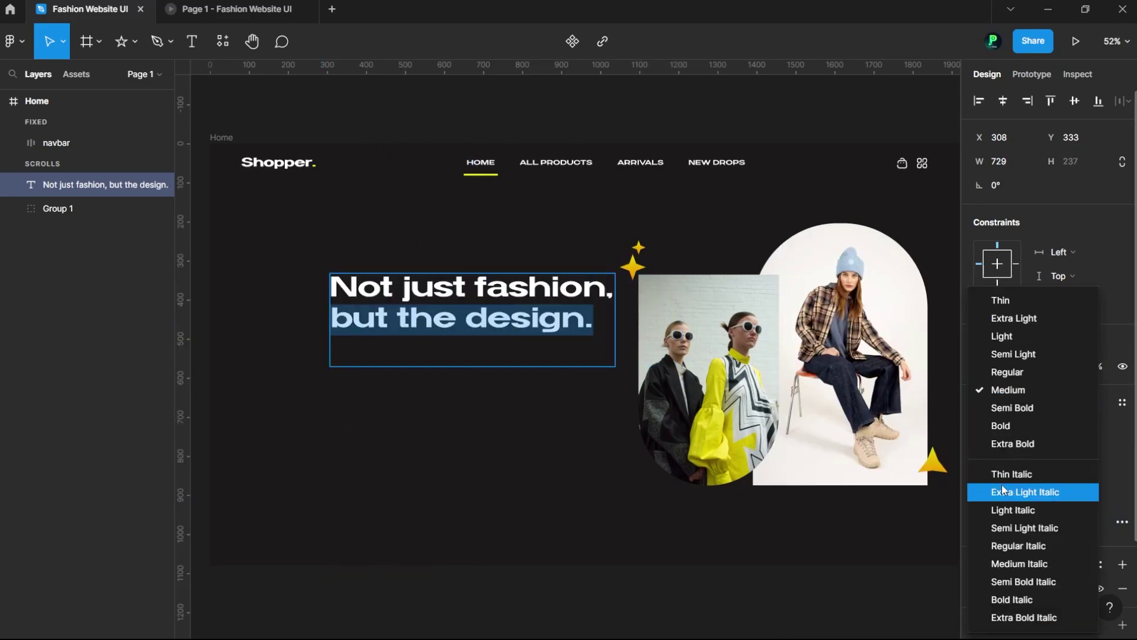
click(1007, 358)
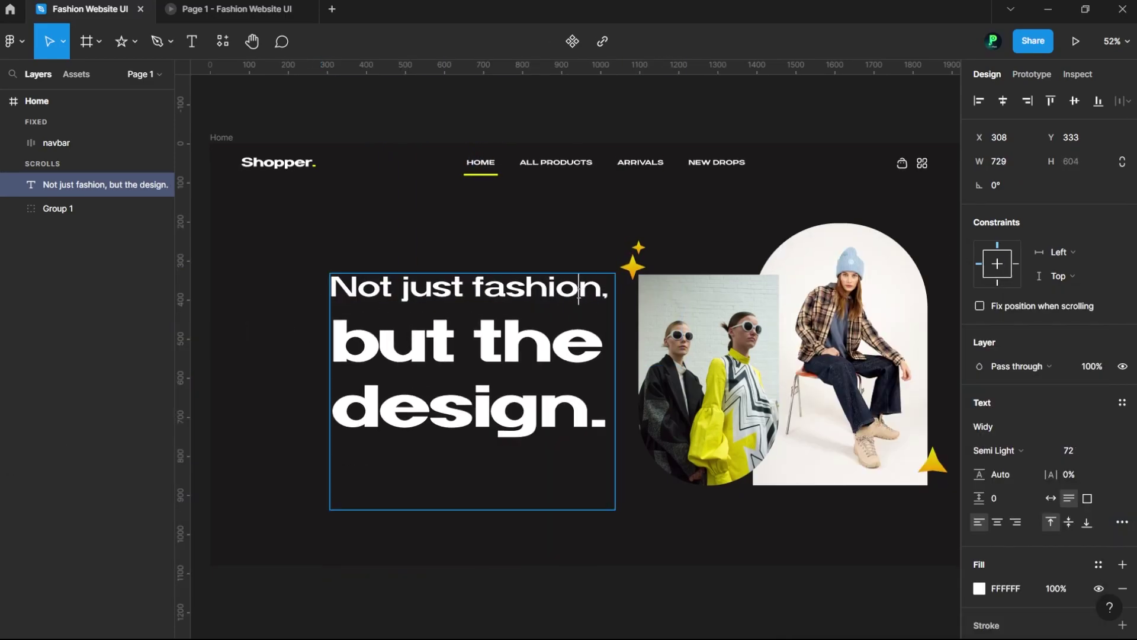
drag(542, 399, 447, 403)
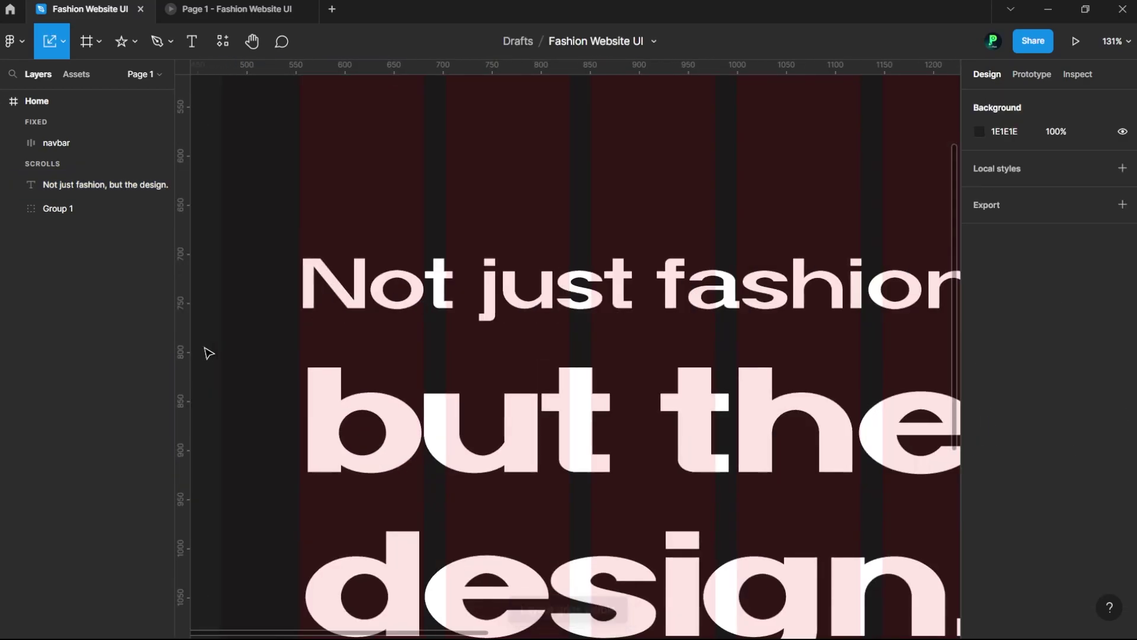
Make the second line 'but the design.' huge and Extra Bold.
double_click(371, 355)
drag(240, 322, 502, 415)
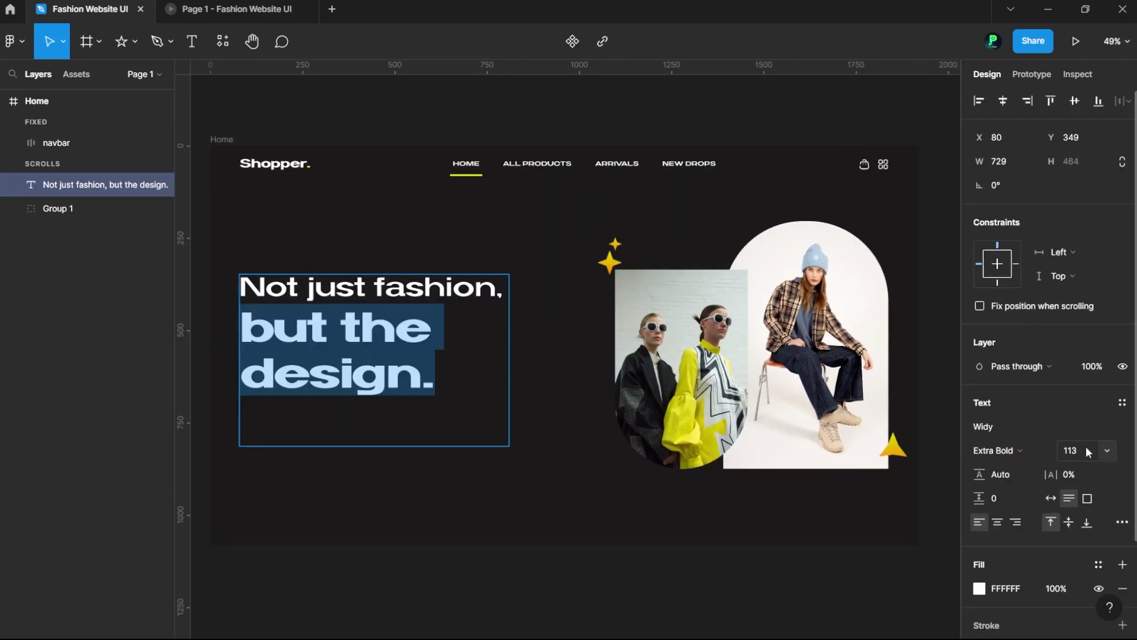
mouse_move(1071, 450)
mouse_down()
mouse_move(5, 457)
mouse_move(375, 467)
mouse_up()
click(379, 486)
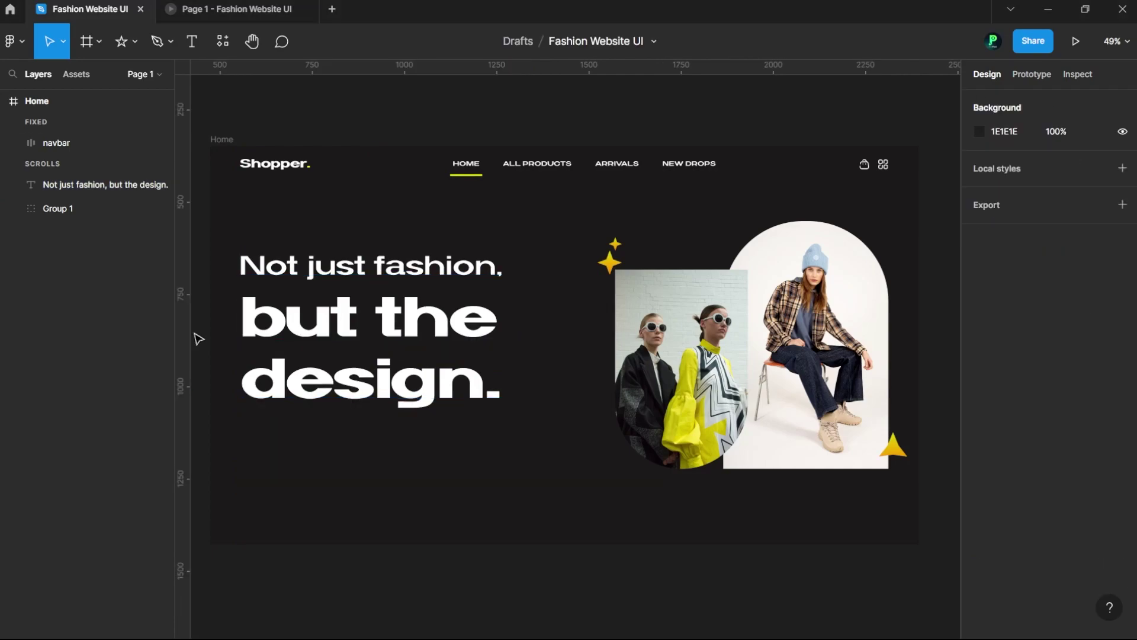
Draw a diagonal arrow and a circle below the headline, with the arrow on the circle.
click(135, 41)
click(77, 112)
drag(486, 445, 518, 426)
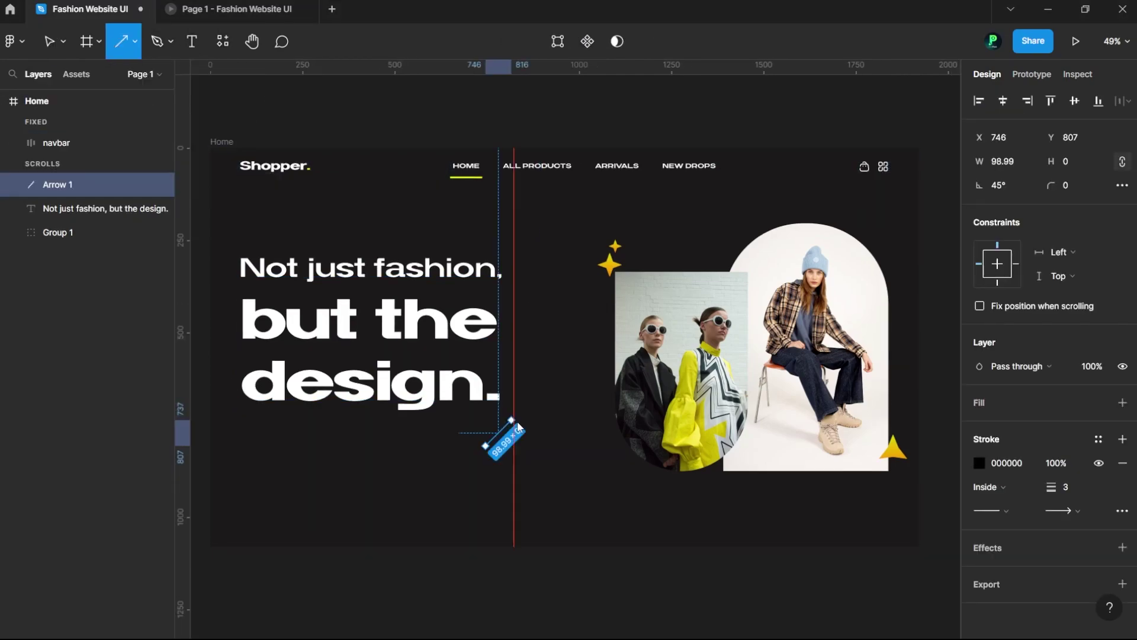
key(Escape)
key(r)
drag(435, 400, 492, 459)
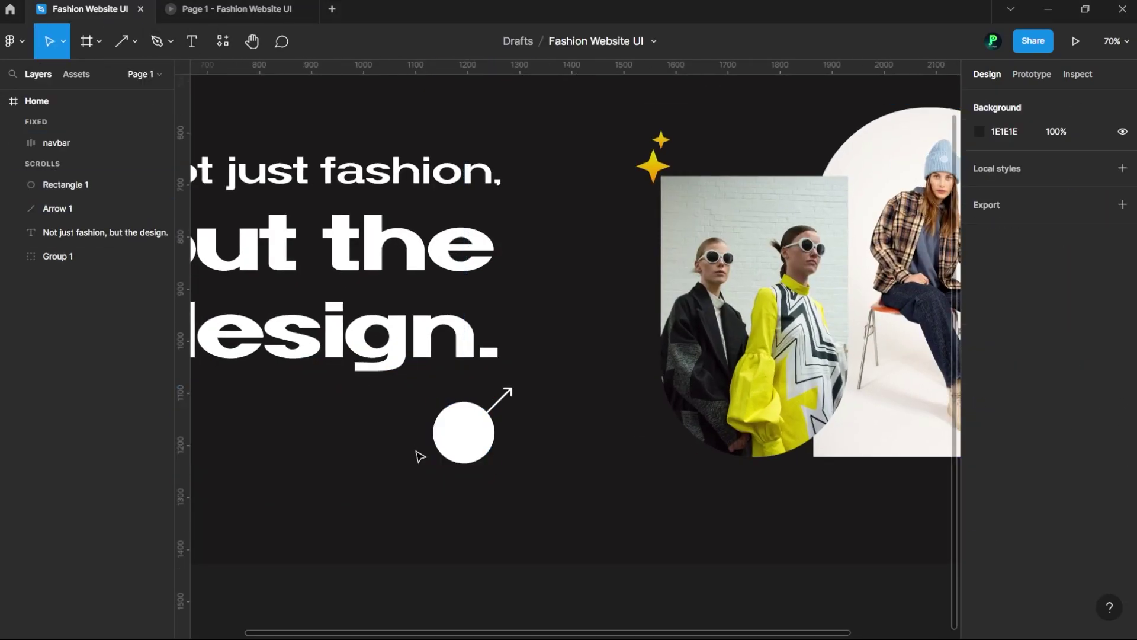
drag(551, 478, 551, 479)
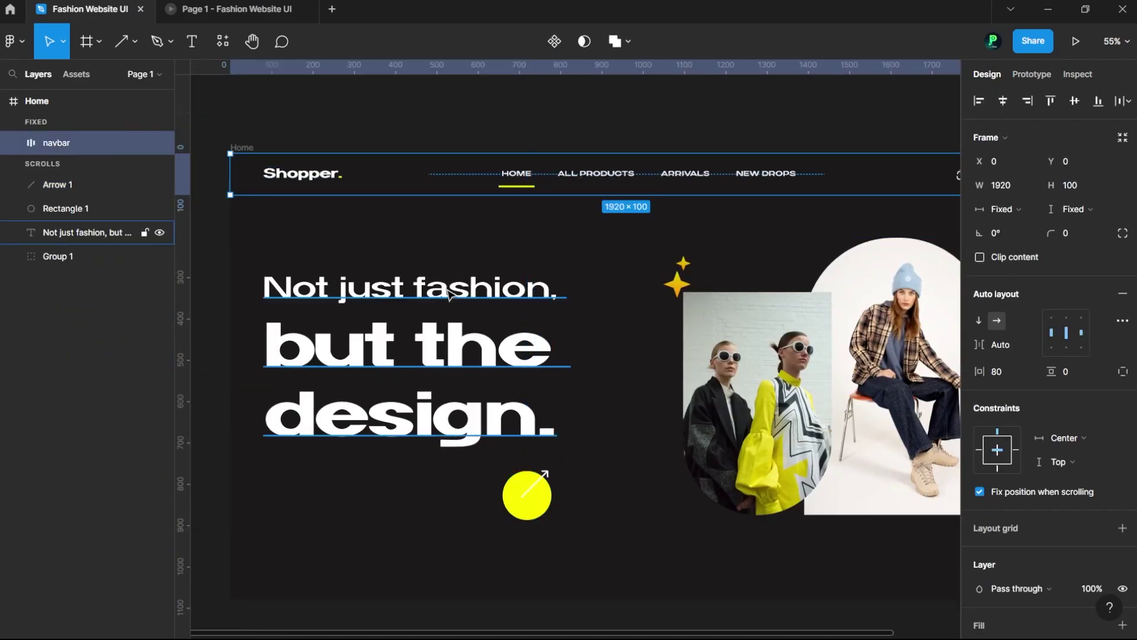
Fill the circle yellow, recolour the arrow's stroke, and enlarge the arrow inside it.
click(109, 211)
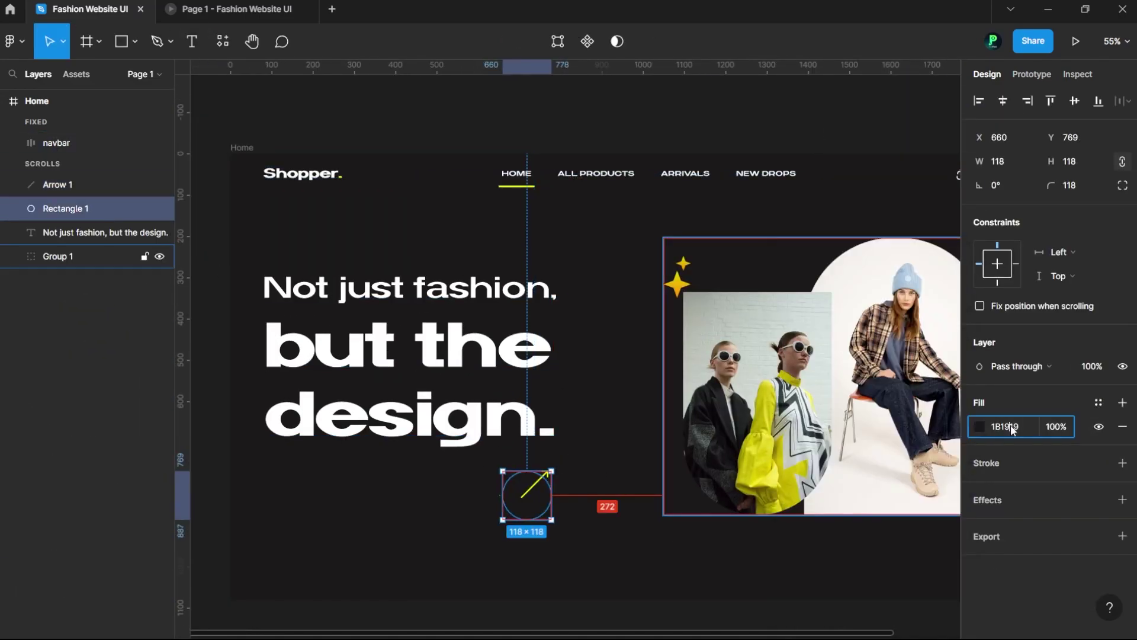
click(545, 474)
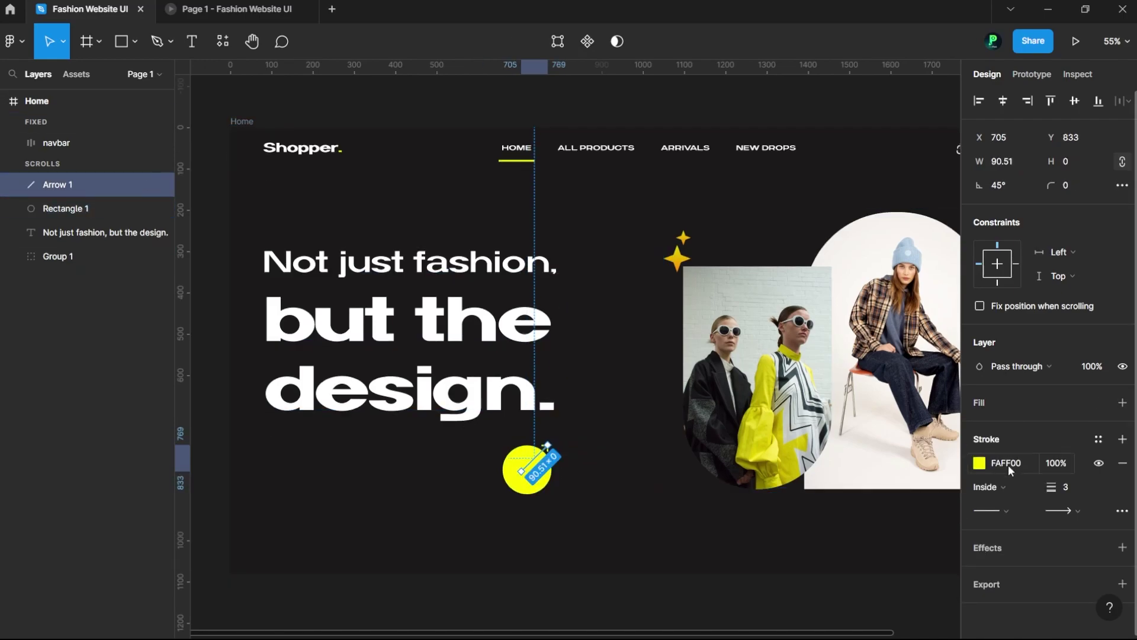
click(979, 463)
scroll(544, 455, up, 5)
key(k)
drag(500, 501, 578, 423)
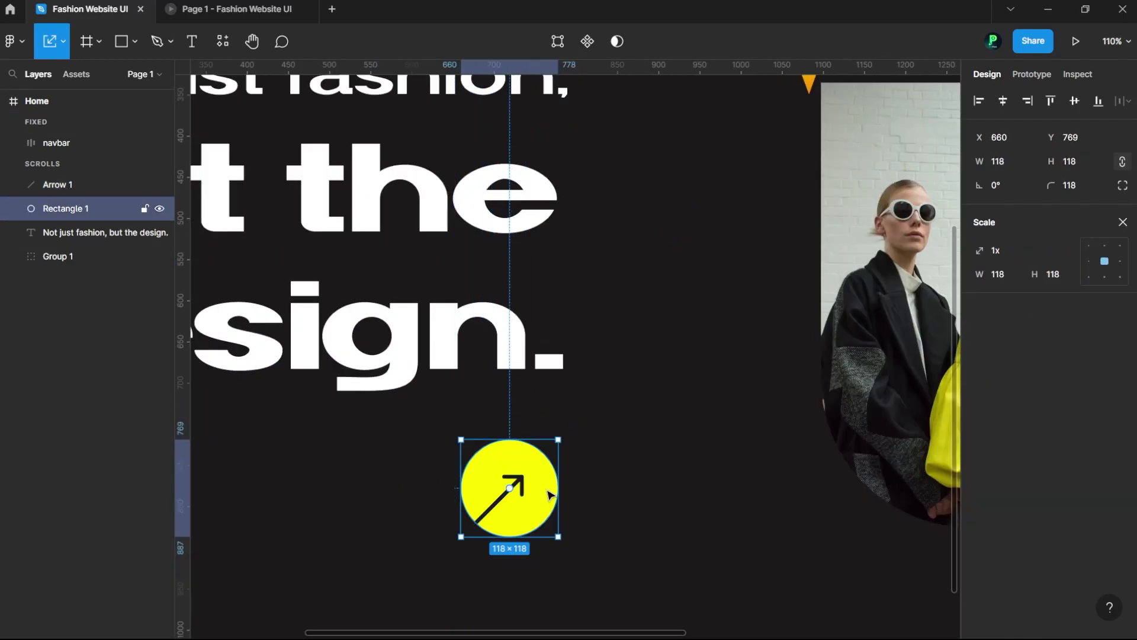
Wrap the circle and arrow in a frame sized around the circle.
right_click(515, 486)
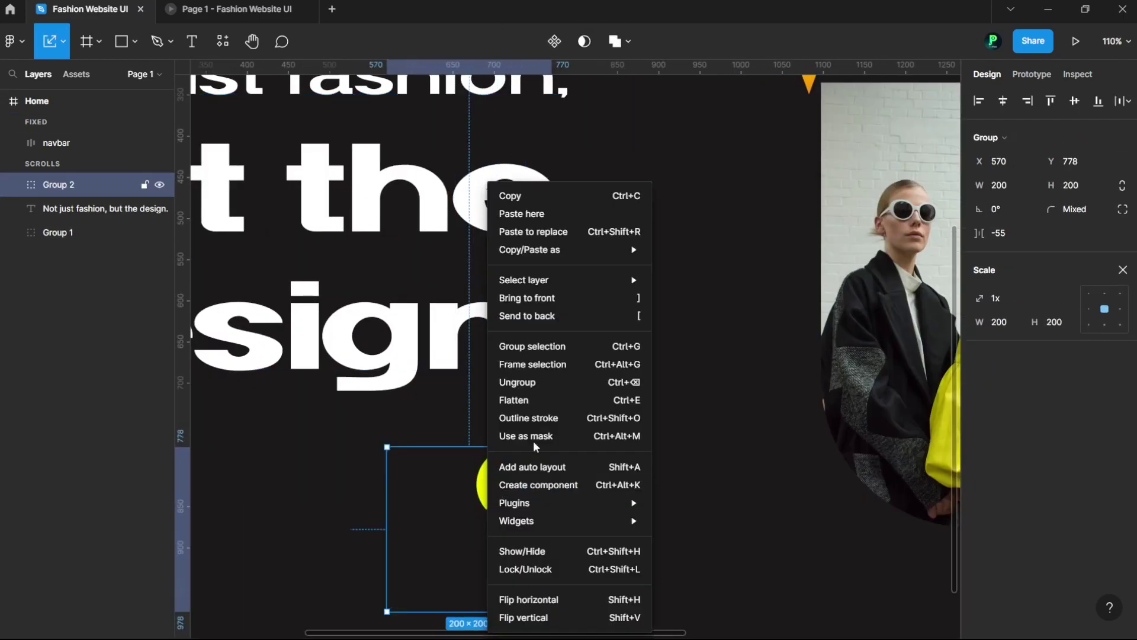
click(521, 363)
drag(387, 611, 454, 567)
click(604, 474)
scroll(533, 475, down, 3)
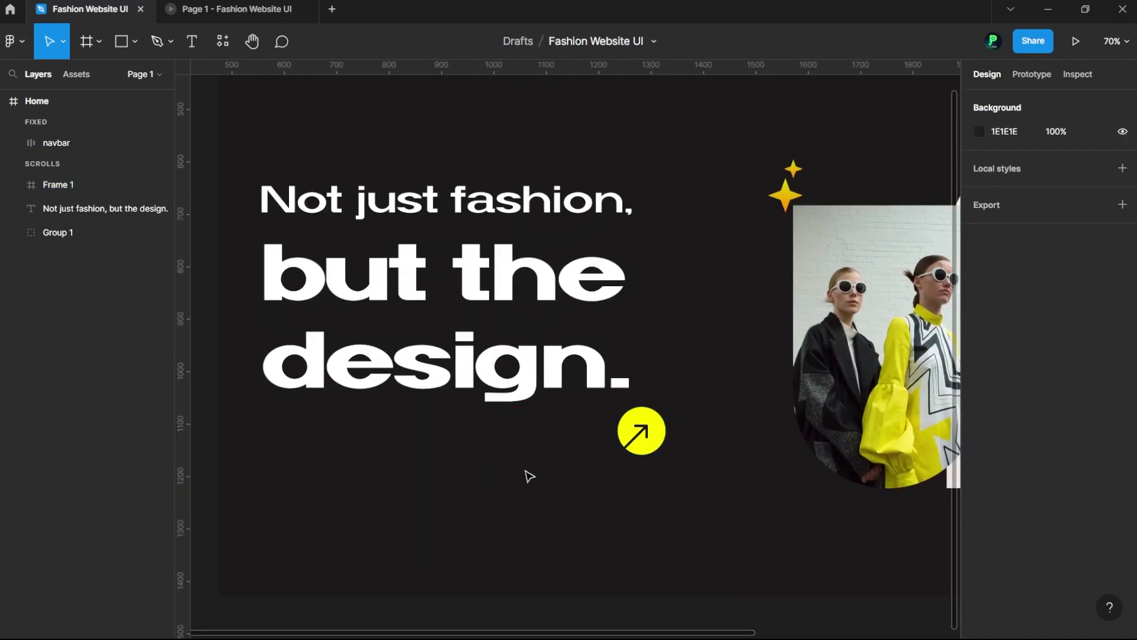
Add an EXPLORE text label below the headline and wrap it in an auto-layout row.
click(347, 439)
text(Explore)
key(Escape)
shift+click(641, 431)
key(shift+a)
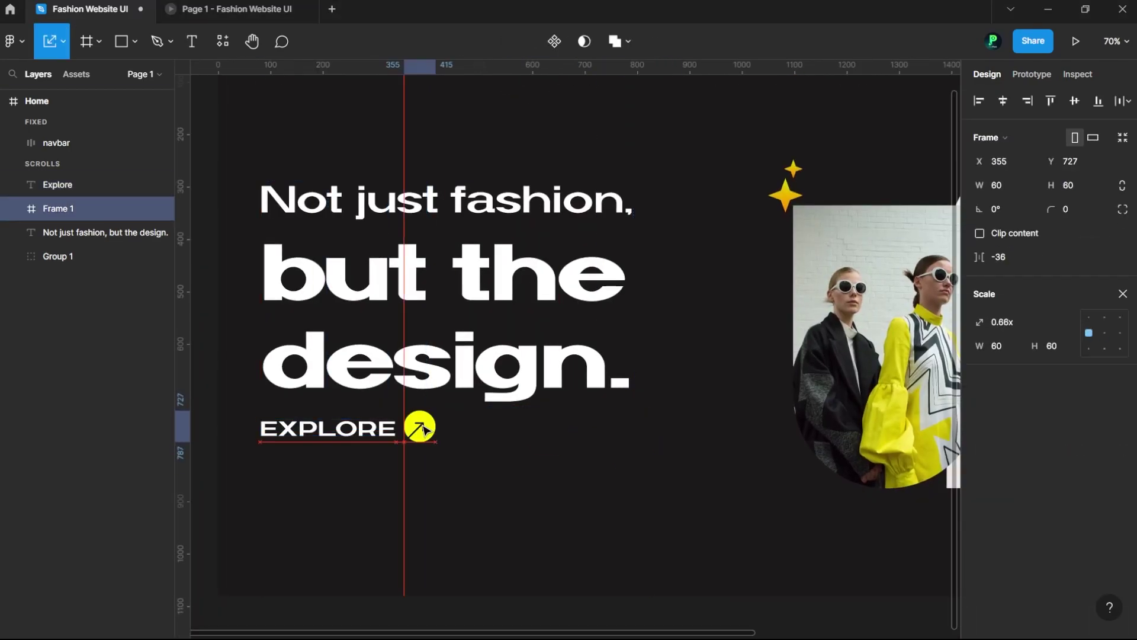
Give the EXPLORE frame a bottom-only FAFF00 yellow stroke as an underline.
key(ctrl+z)
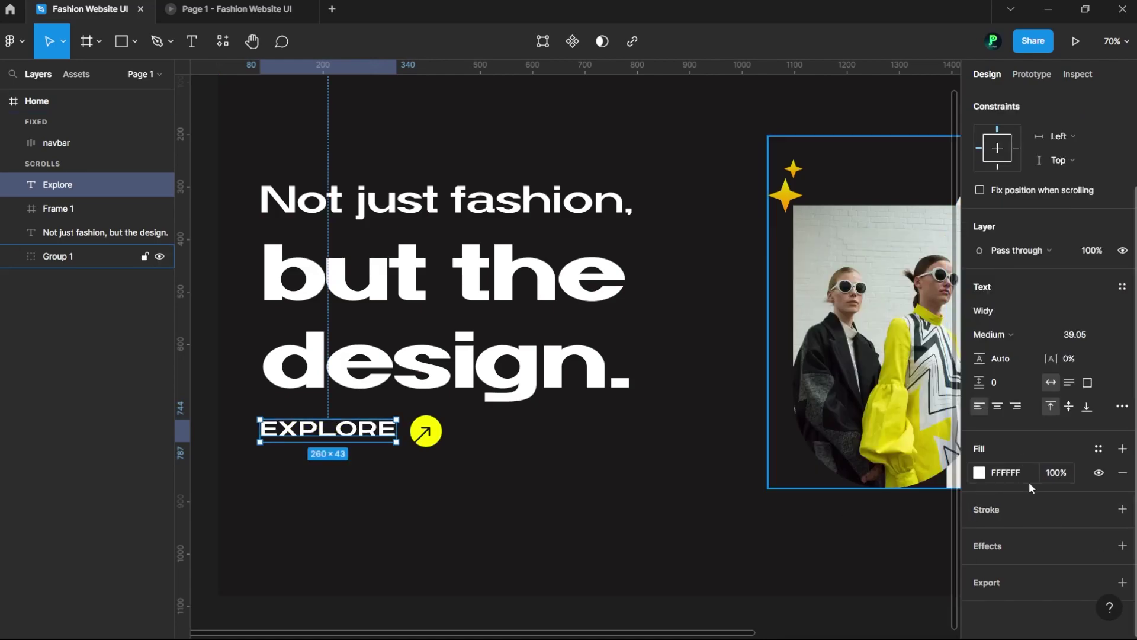
click(1099, 425)
click(1084, 493)
click(979, 402)
text(FAFF00)
key(Return)
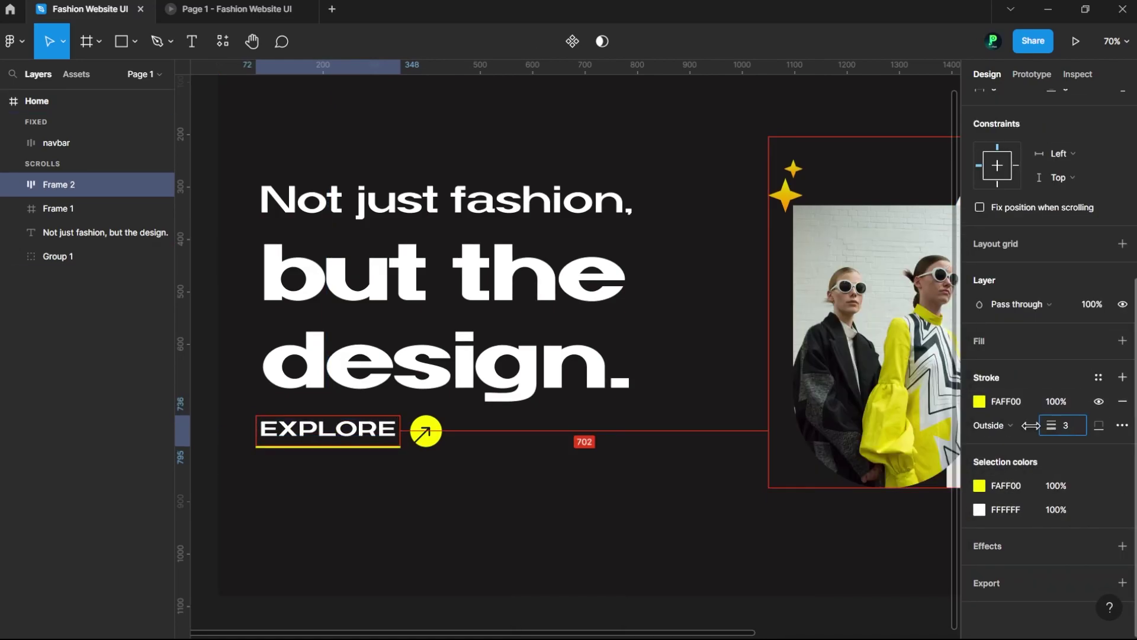
Wrap the EXPLORE label and arrow circle together in one auto-layout frame, Frame 3.
scroll(1056, 316, up, 5)
shift+click(426, 430)
key(shift+a)
key(k)
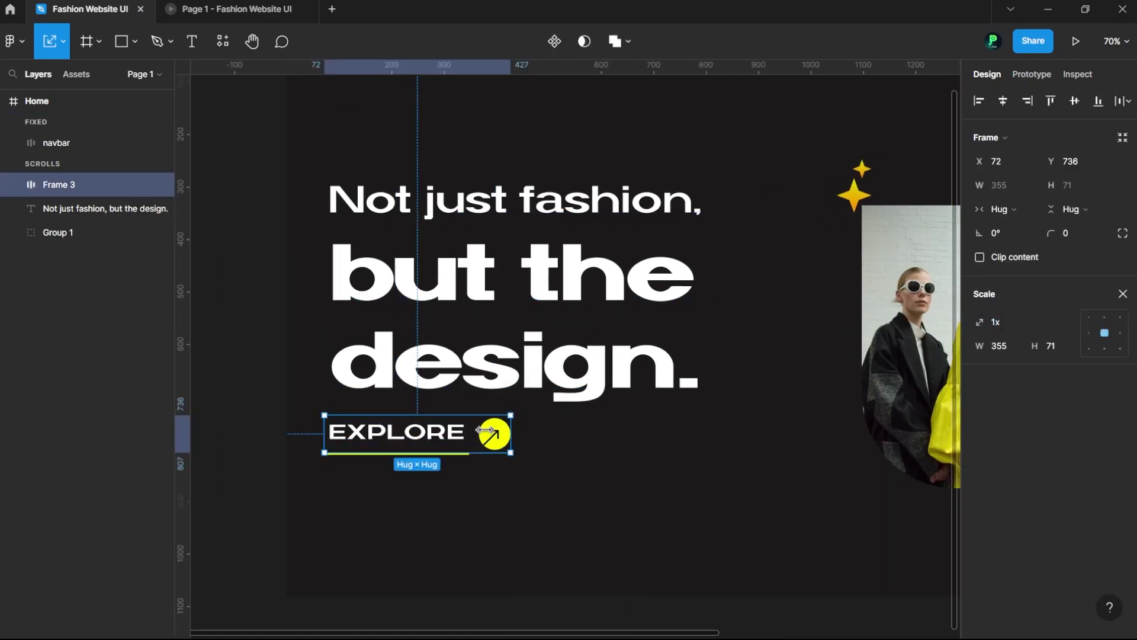
click(455, 415)
key(shift+g)
scroll(576, 467, down, 5)
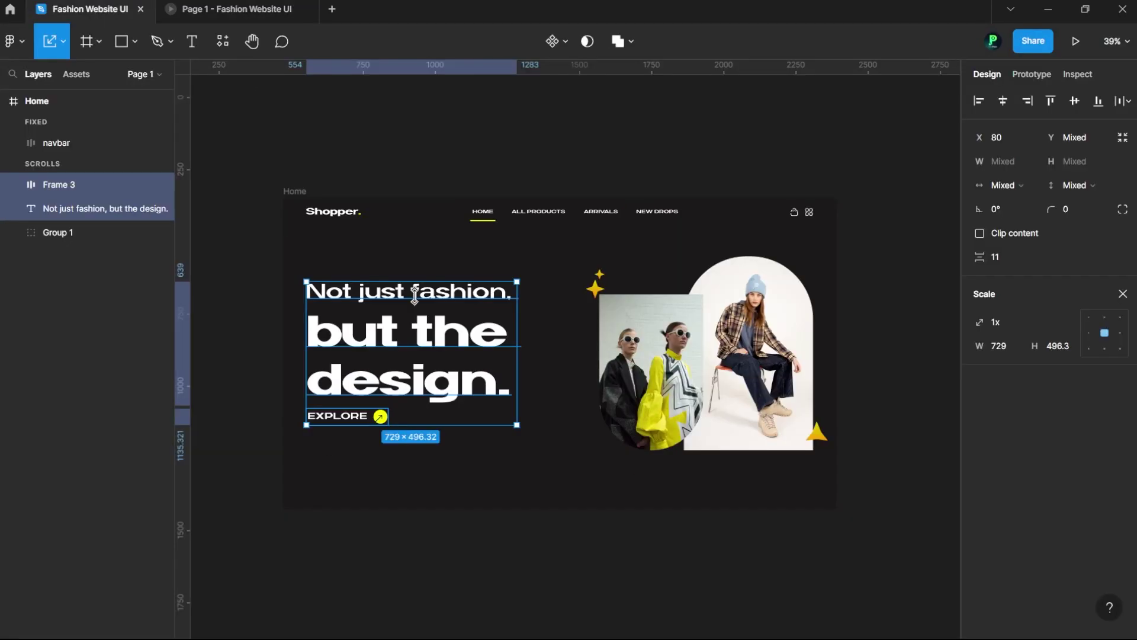
Duplicate the headline and make 'but the design.' a separate white-stroked outline line.
key(ctrl+d)
mouse_move(409, 355)
mouse_down()
mouse_move(557, 485)
mouse_move(403, 342)
mouse_up()
scroll(1125, 535, down, 2)
click(1122, 509)
click(979, 533)
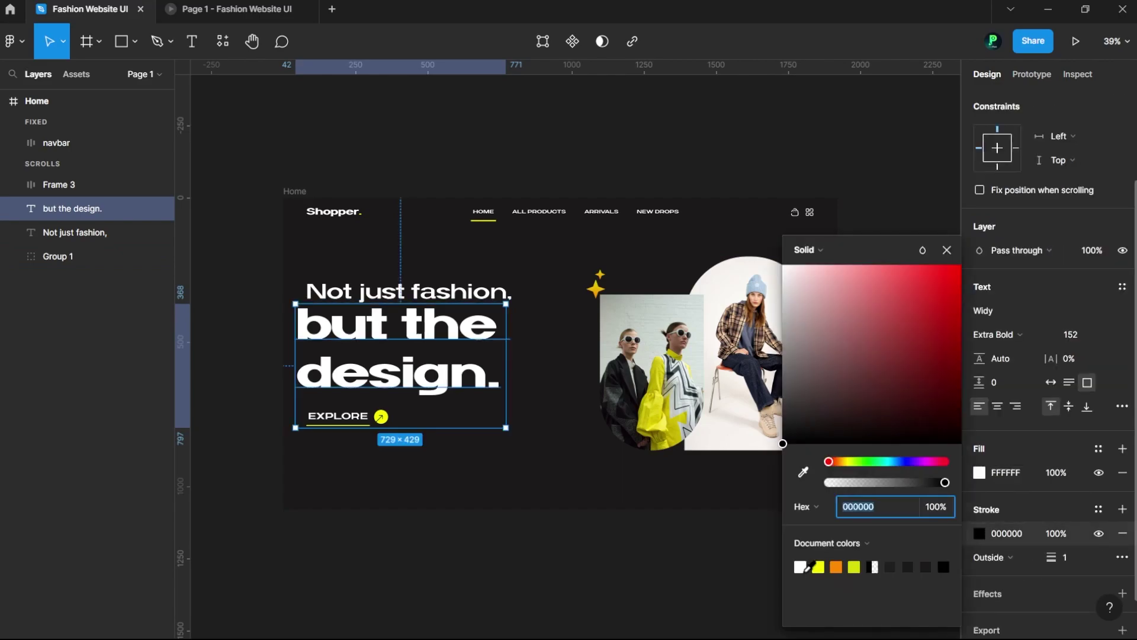
key(Escape)
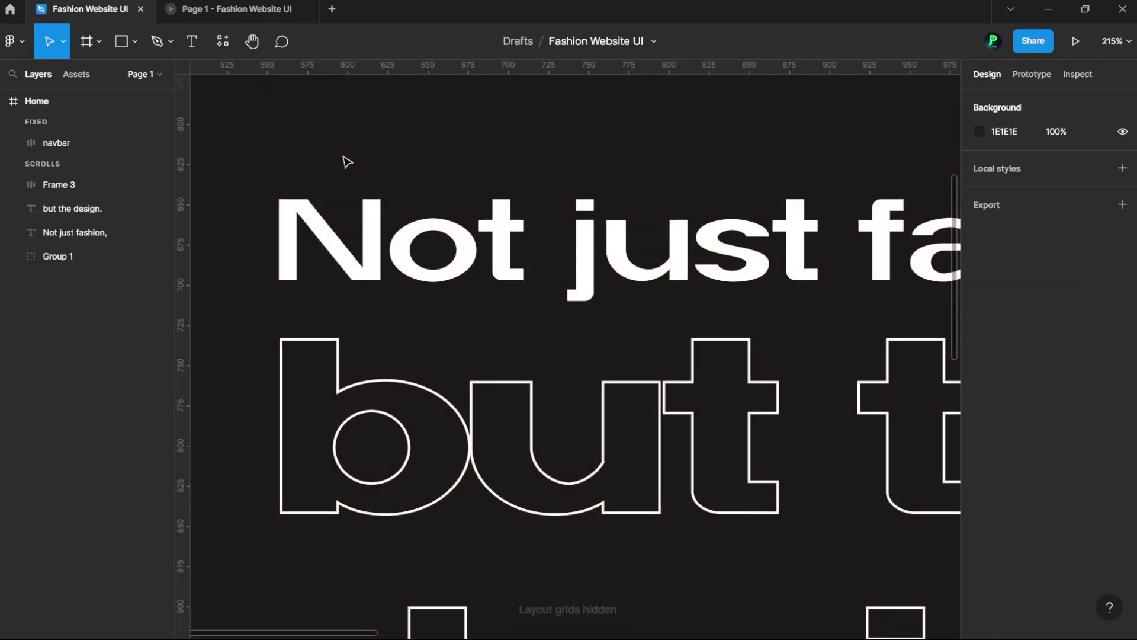
scroll(612, 354, up, 5)
double_click(612, 353)
key(Escape)
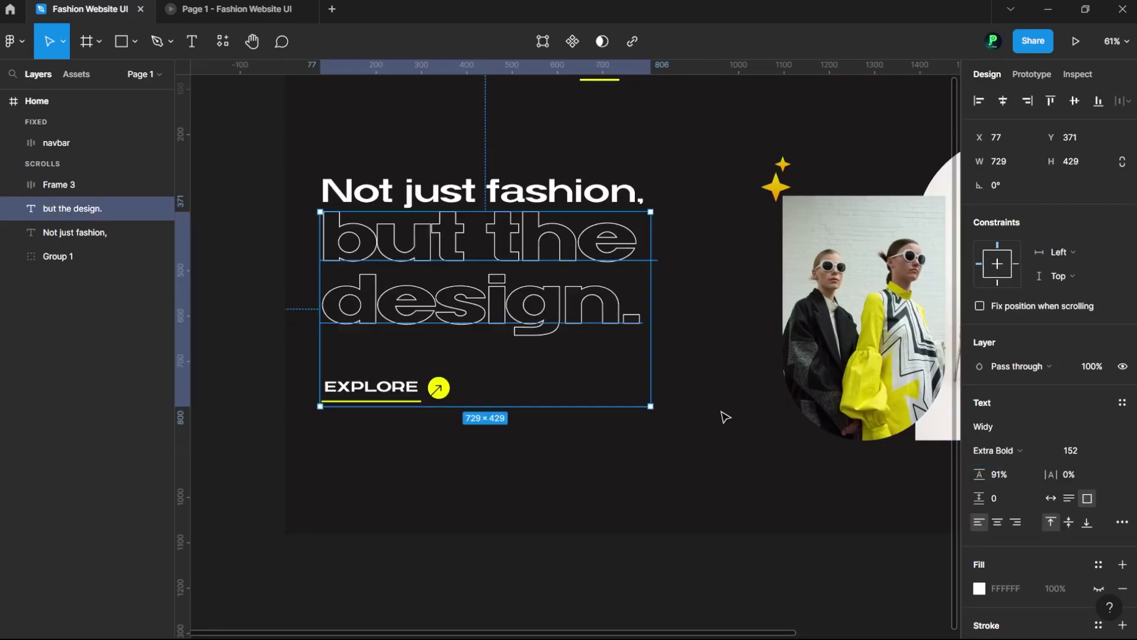
Rename the EXPLORE button frame layer to explore-btn.
click(439, 388)
double_click(59, 184)
text(explore-btn)
key(Return)
key(shift+1)
click(543, 454)
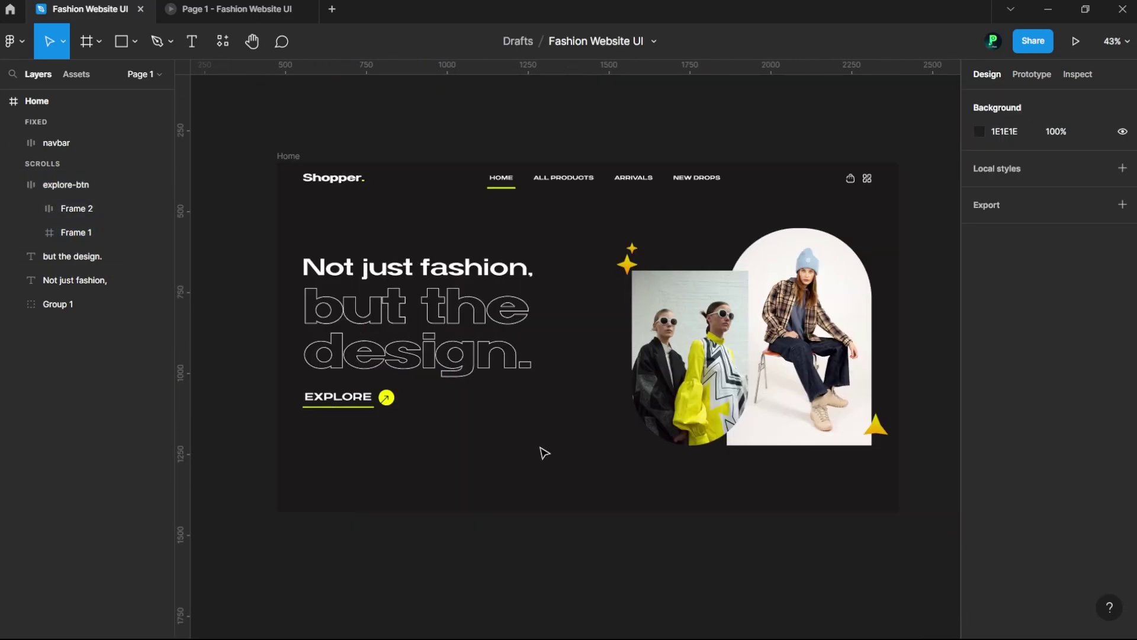
Draw an ellipse over the lower hero, pull it into a leaf and fill it magenta.
key(o)
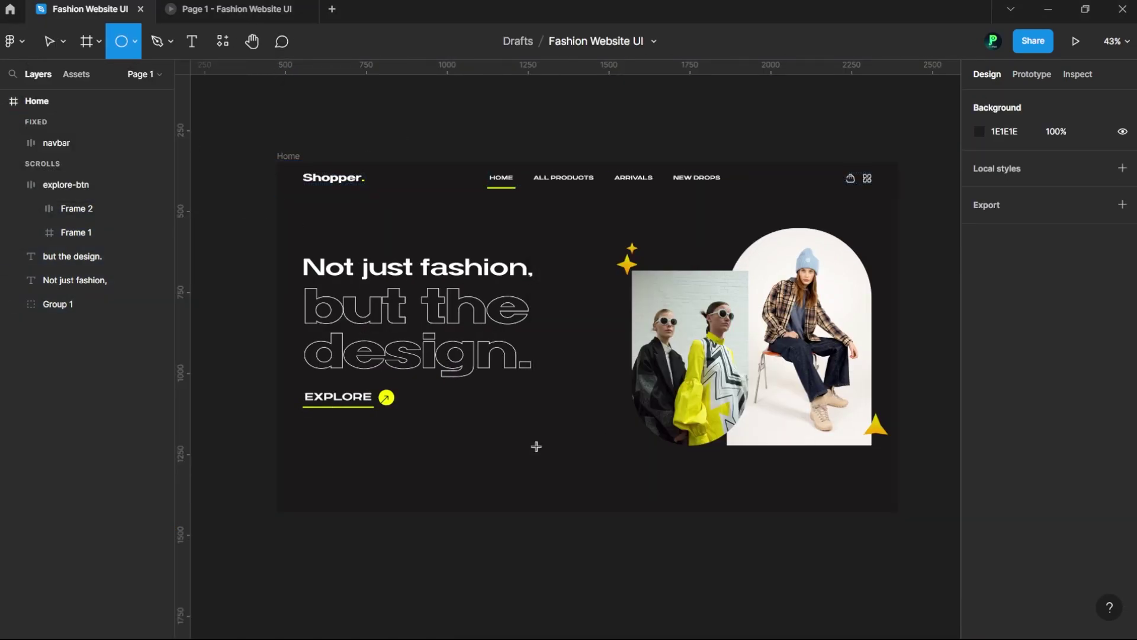
drag(495, 332, 610, 568)
key(Return)
drag(495, 450, 461, 424)
click(979, 330)
click(597, 427)
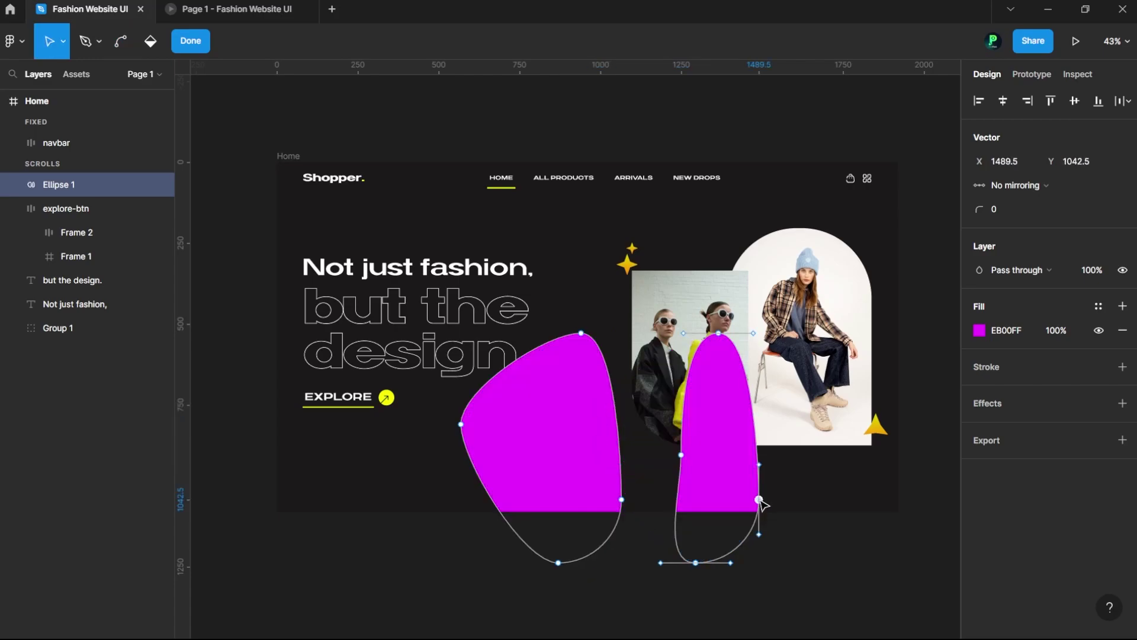
key(ctrl+z)
key(ctrl+z)
Duplicate the leaf into a yellow copy on the right and a green one over the headline.
key(ctrl+d)
drag(589, 396, 767, 308)
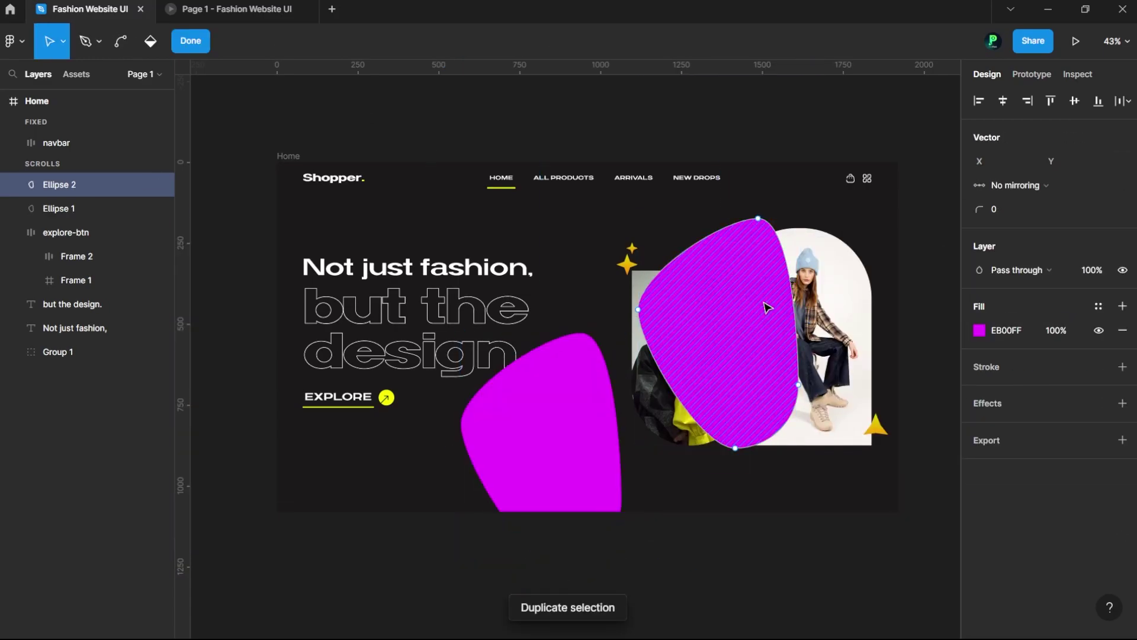
click(979, 330)
click(818, 566)
key(ctrl+d)
mouse_move(805, 344)
mouse_down()
mouse_move(462, 331)
mouse_move(657, 285)
mouse_move(577, 237)
mouse_up()
click(980, 329)
click(884, 462)
Add a fourth blue leaf and arrange all four coloured blobs around the photos.
key(Escape)
key(Escape)
key(ctrl+d)
click(979, 330)
click(904, 461)
drag(415, 385, 391, 414)
drag(631, 323, 630, 330)
drag(503, 498, 553, 385)
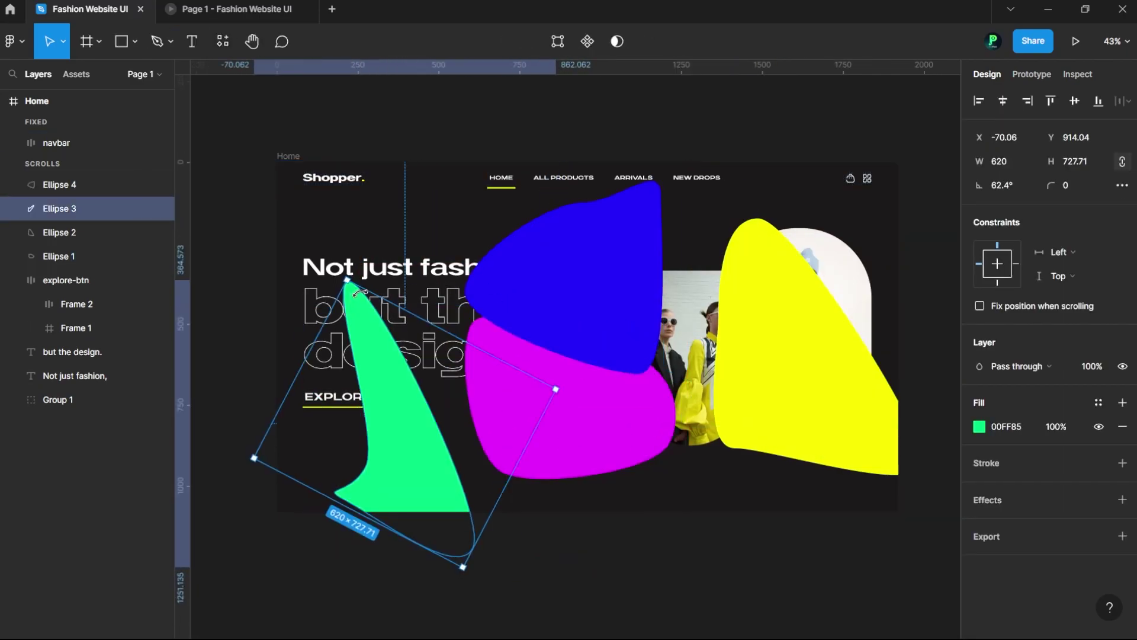
mouse_move(907, 231)
mouse_down()
mouse_move(931, 216)
mouse_move(737, 450)
mouse_up()
Group the four colour blobs and scale the group down to about 1341 wide.
click(60, 184)
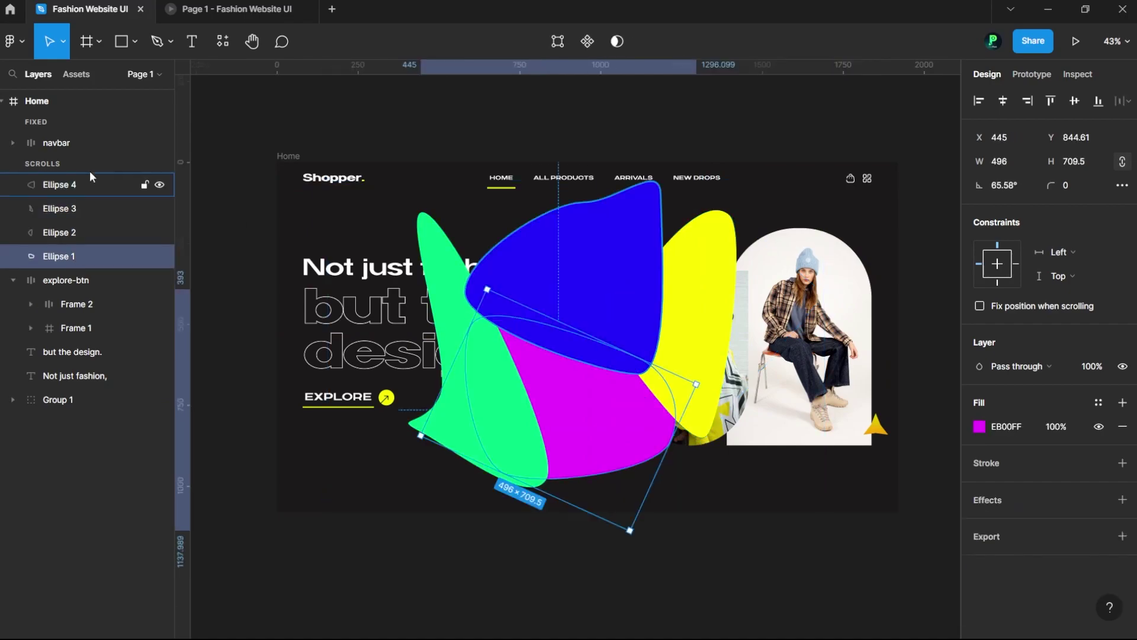
shift+click(59, 256)
key(ctrl+g)
key(k)
drag(328, 180, 364, 205)
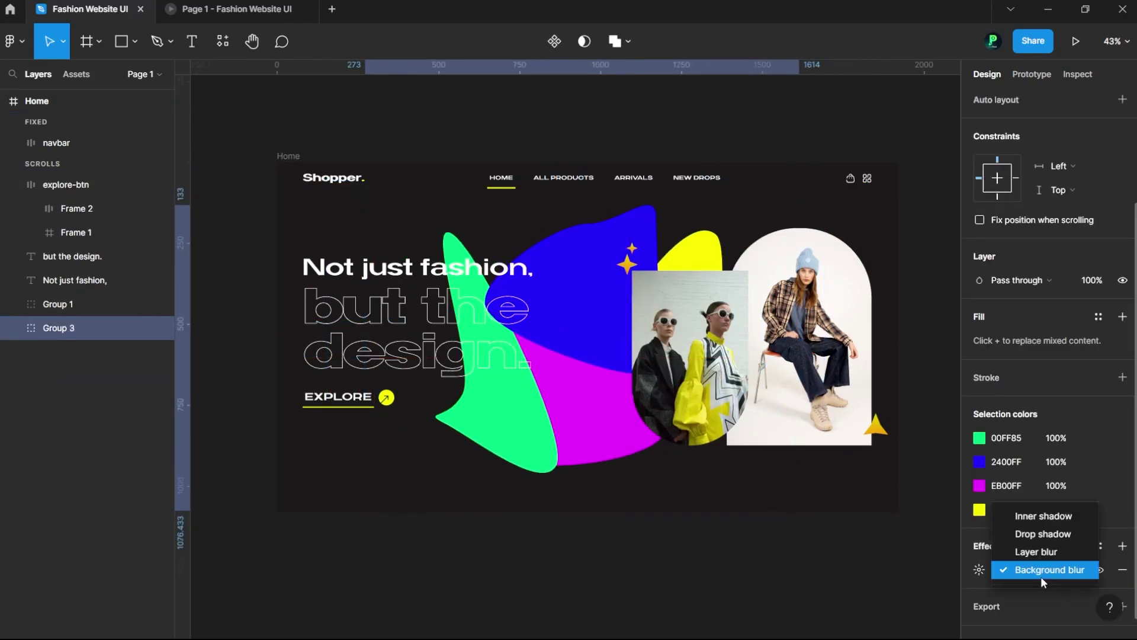
Apply a layer blur of 500 to the blob group and position it behind the photos.
click(1036, 551)
click(979, 570)
text(500)
key(Return)
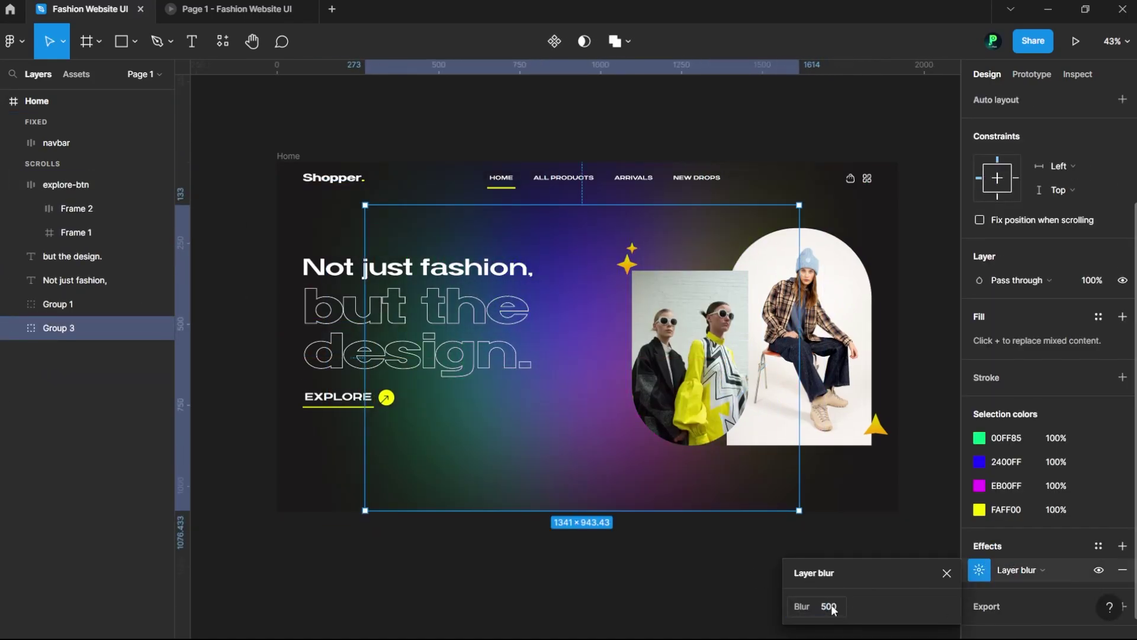
key(k)
drag(799, 205, 818, 221)
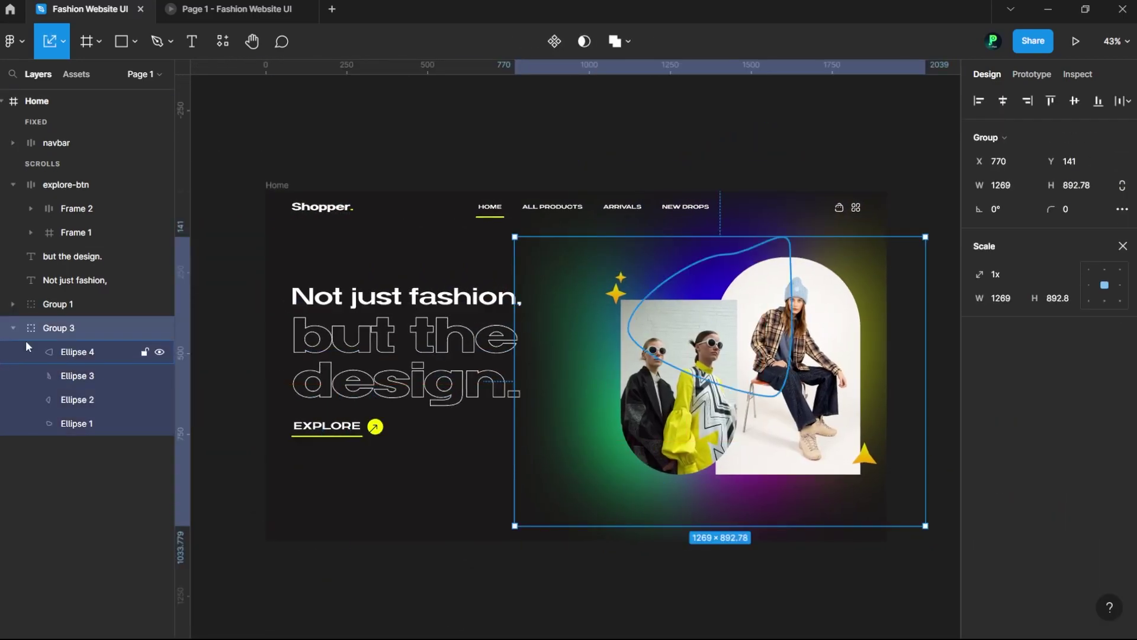
click(106, 328)
Rename the blurred group 'layer blur' and duplicate it for a second glow.
text(layer blur)
key(Return)
key(ctrl+d)
click(980, 548)
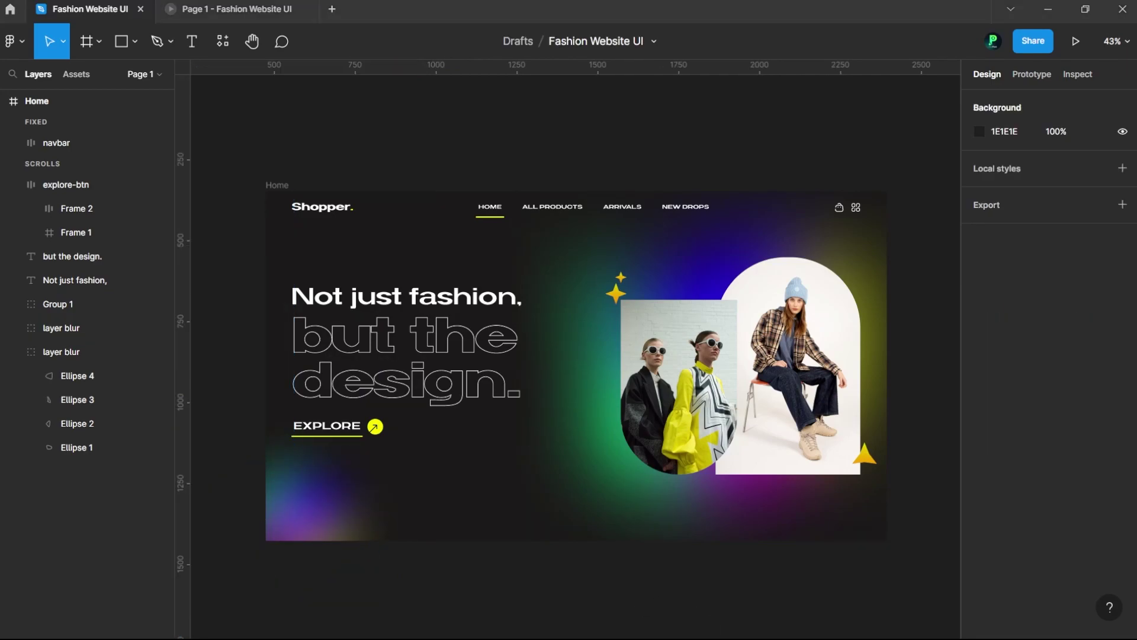
Draw a new 1920-wide outer frame around the Home hero.
key(Escape)
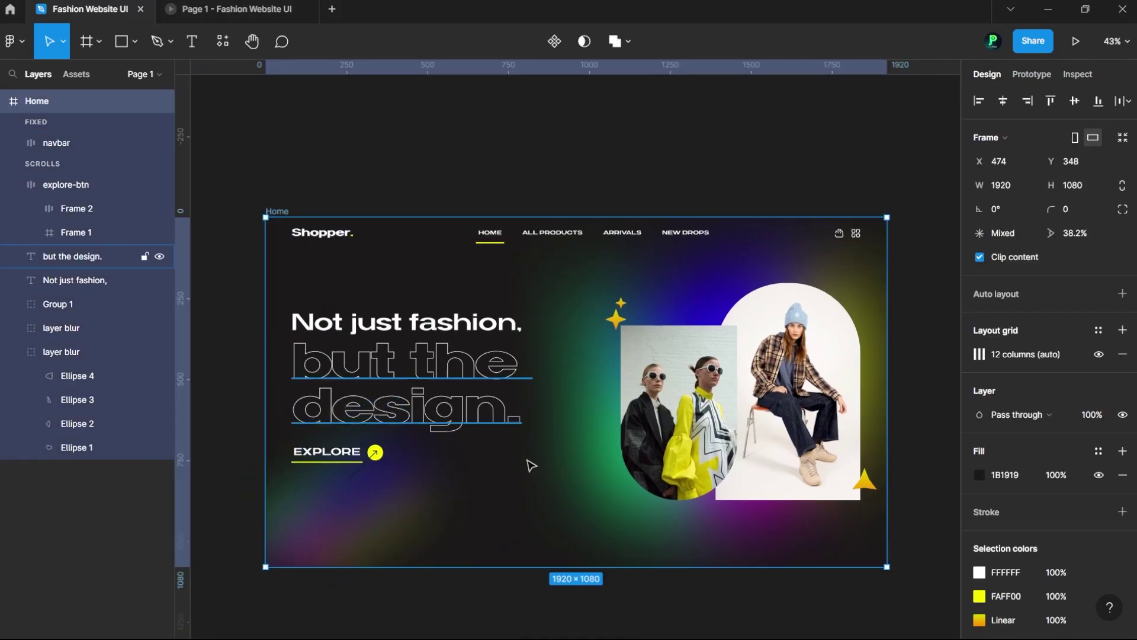
scroll(527, 464, down, 2)
text(f)
text(1920)
click(1086, 186)
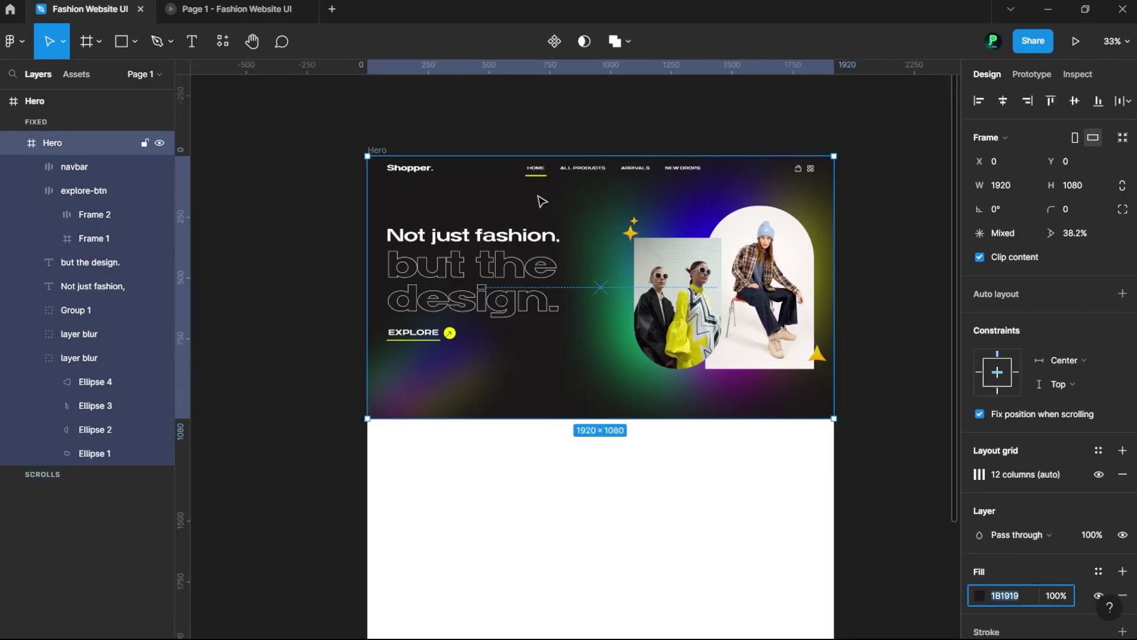
Check the hero's drop shadow settings and preview the prototype at actual size.
click(979, 569)
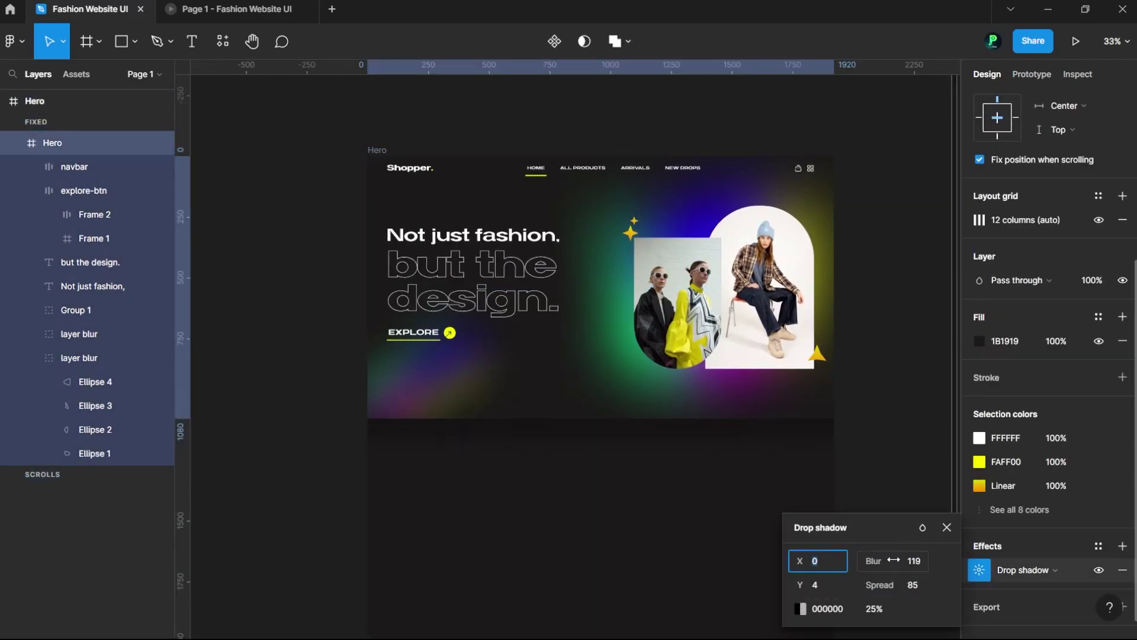
key(Escape)
key(ctrl+alt+Return)
key(shift+0)
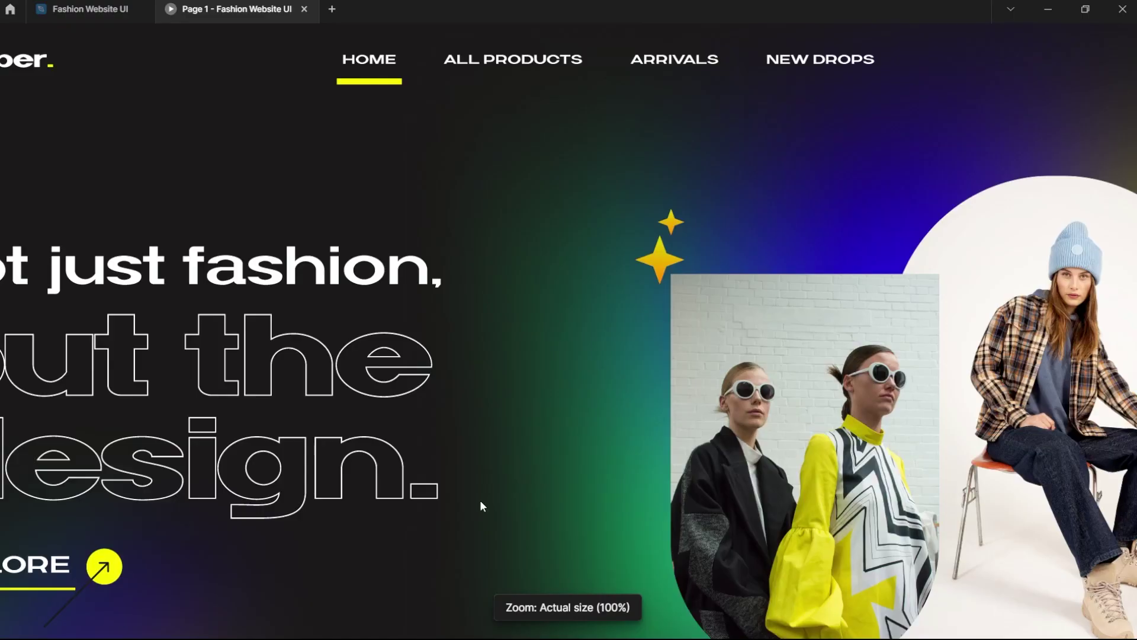
key(ctrl+shift+Tab)
Set the navbar layer to stay fixed in position when scrolling.
click(414, 167)
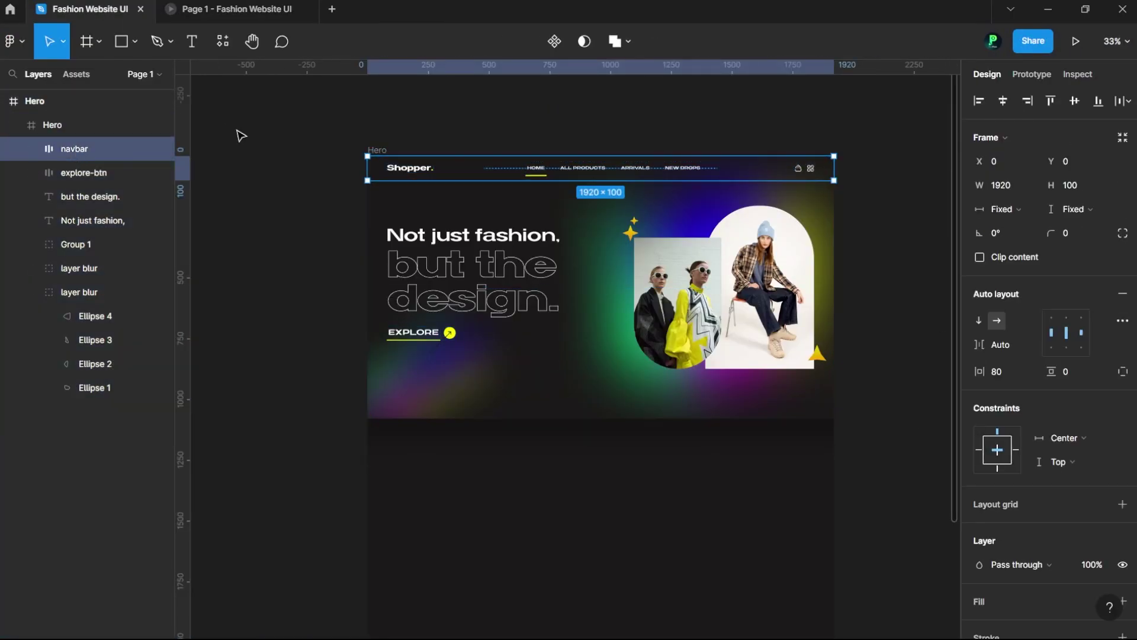
key(shift+2)
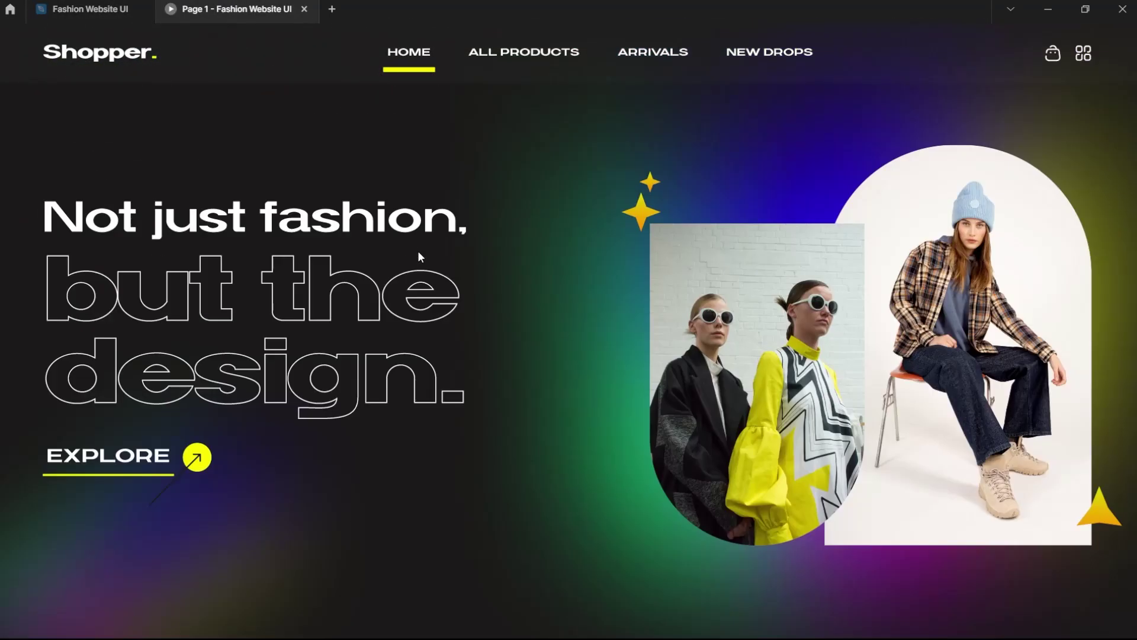
scroll(1007, 563, down, 3)
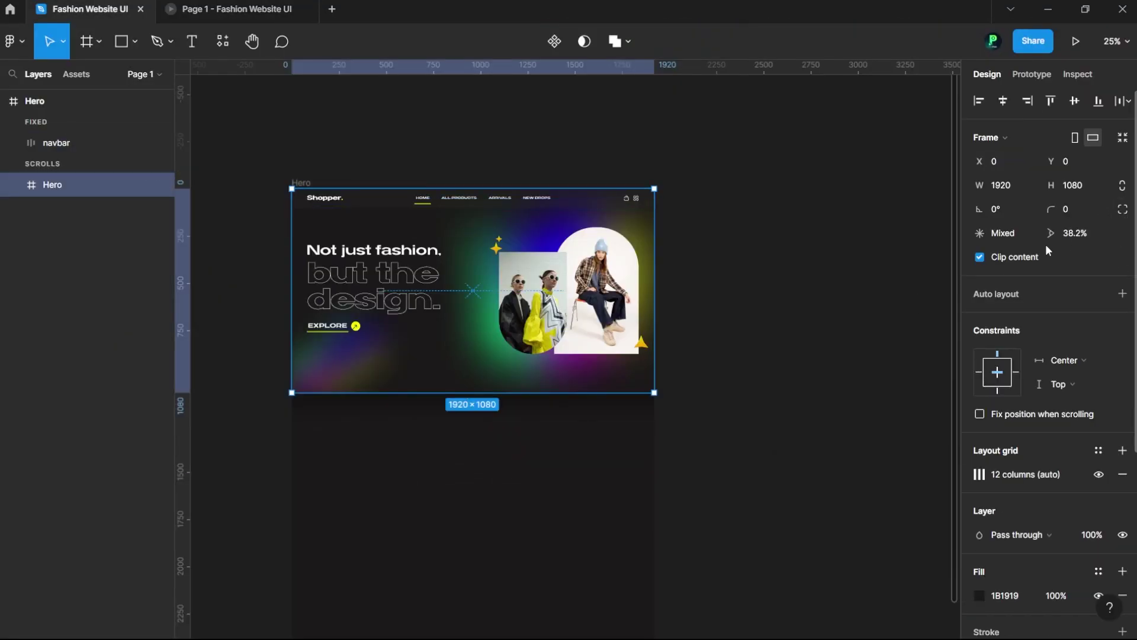
Give the hero frame a bottom-left corner radius of 100.
click(1123, 209)
click(1068, 233)
text(100)
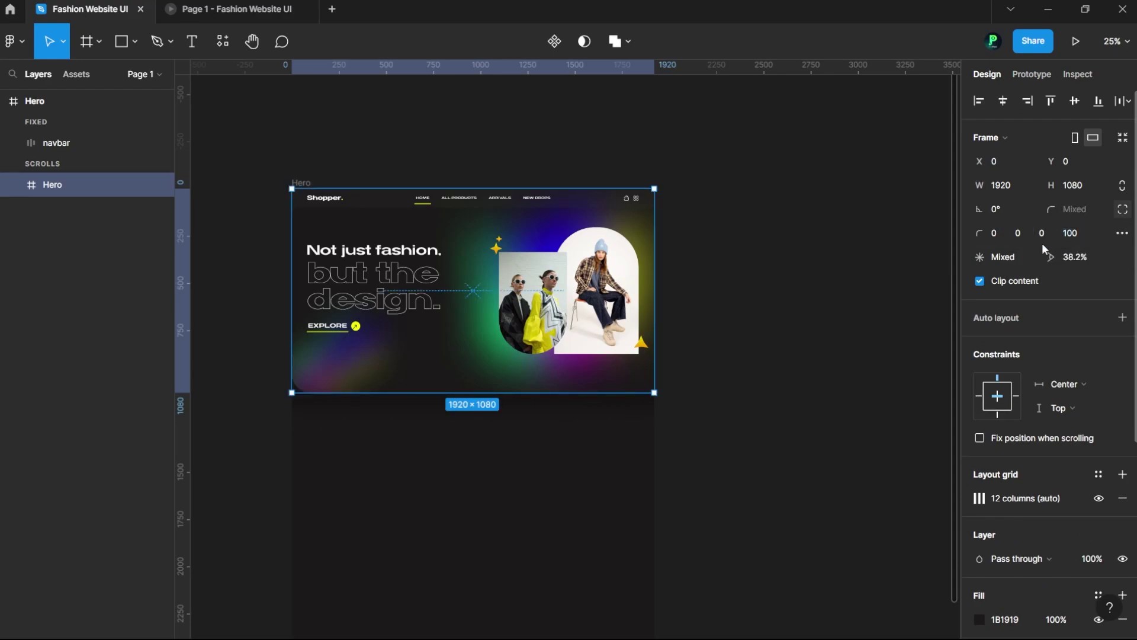
key(Return)
click(258, 240)
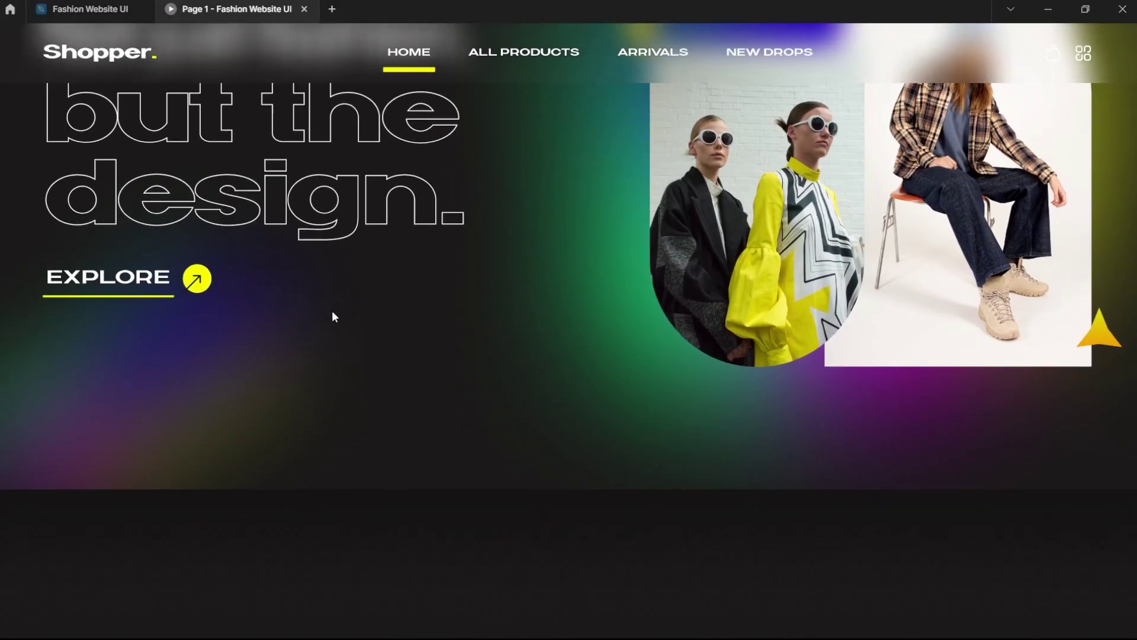
scroll(569, 320, up, 3)
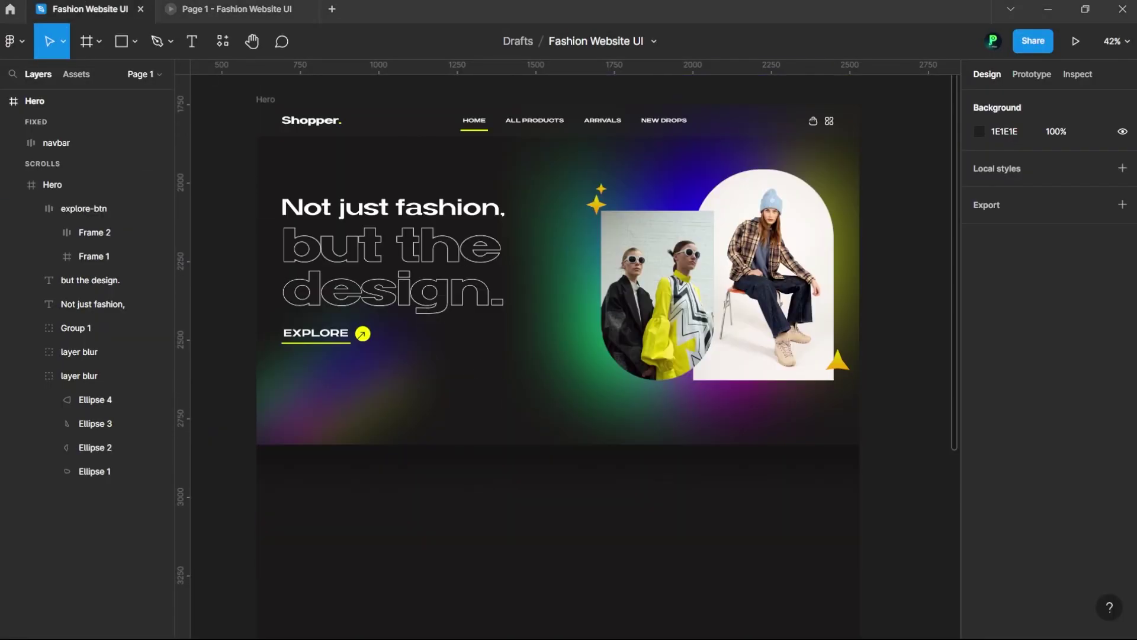
Style the card heading white FFFFFF, uppercase on two lines, and the description CCCCCC.
scroll(560, 311, down, 3)
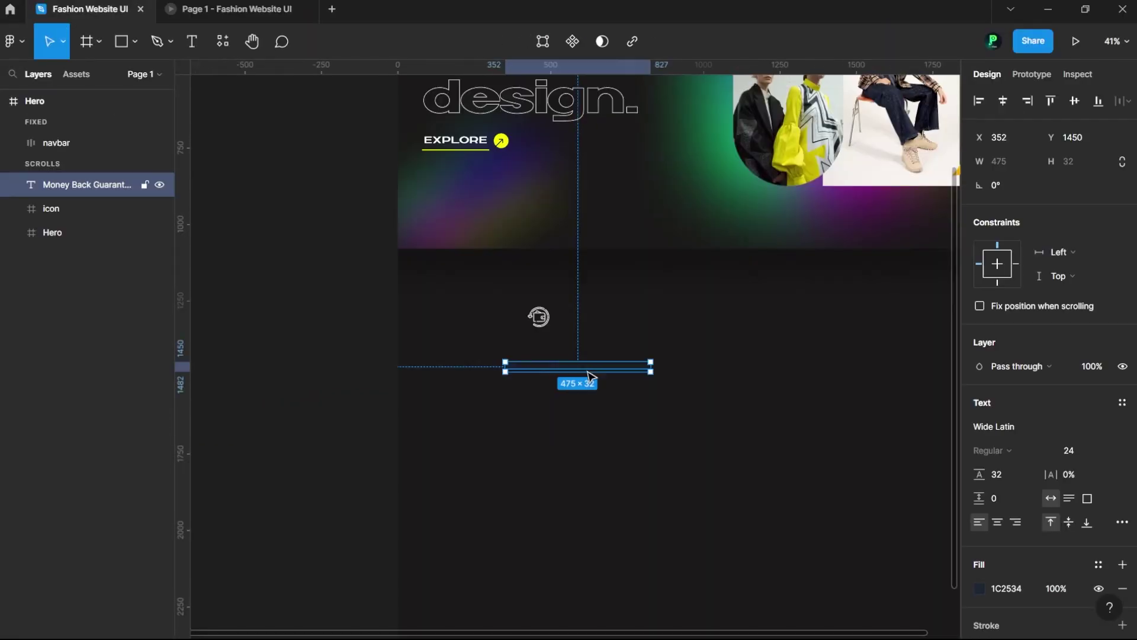
text(FFFFFF)
click(1122, 522)
drag(615, 367, 584, 380)
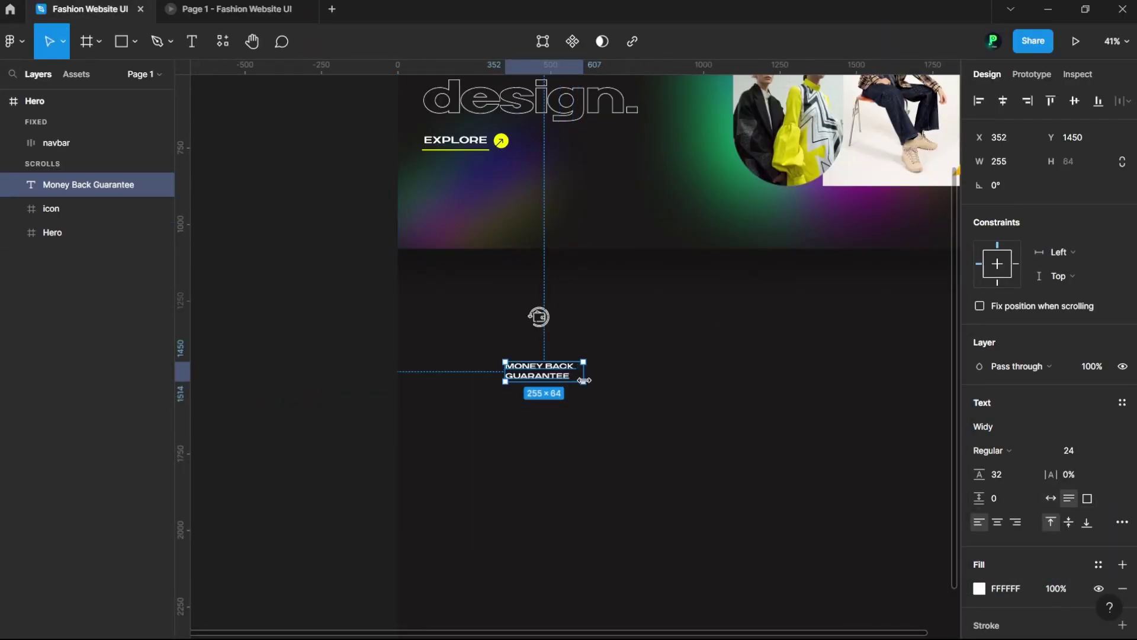
click(1123, 522)
click(710, 302)
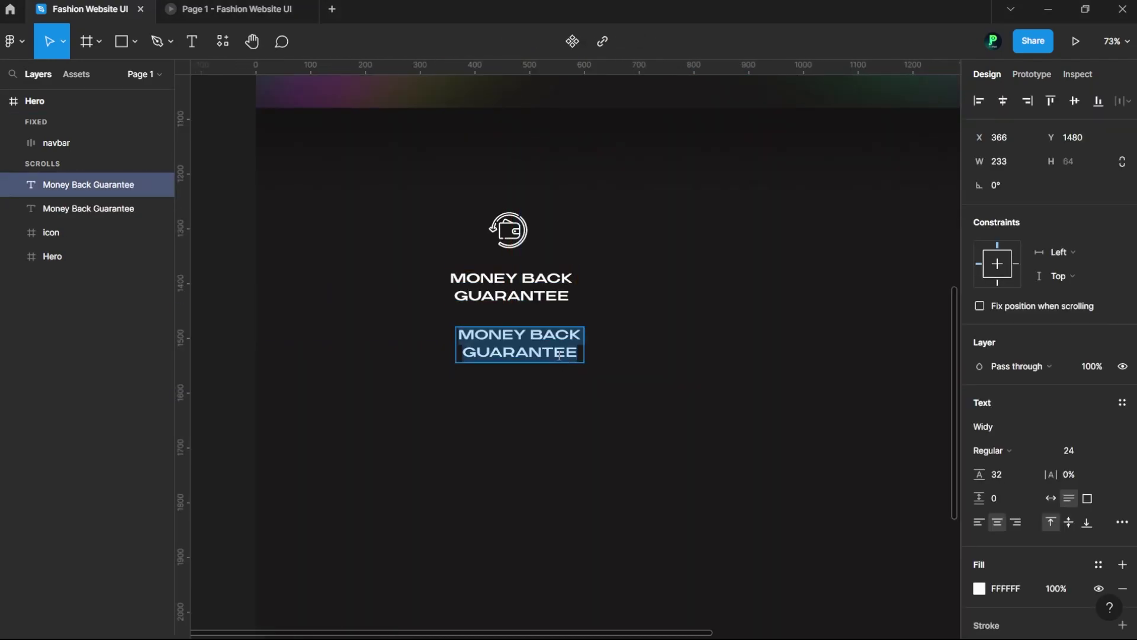
click(979, 588)
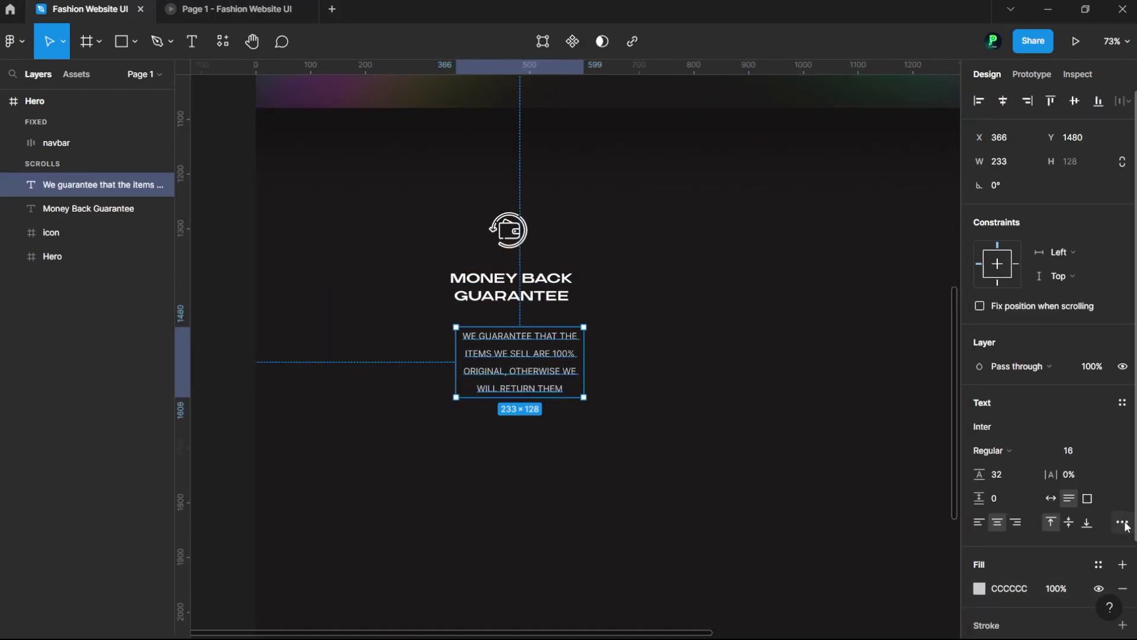
click(1123, 522)
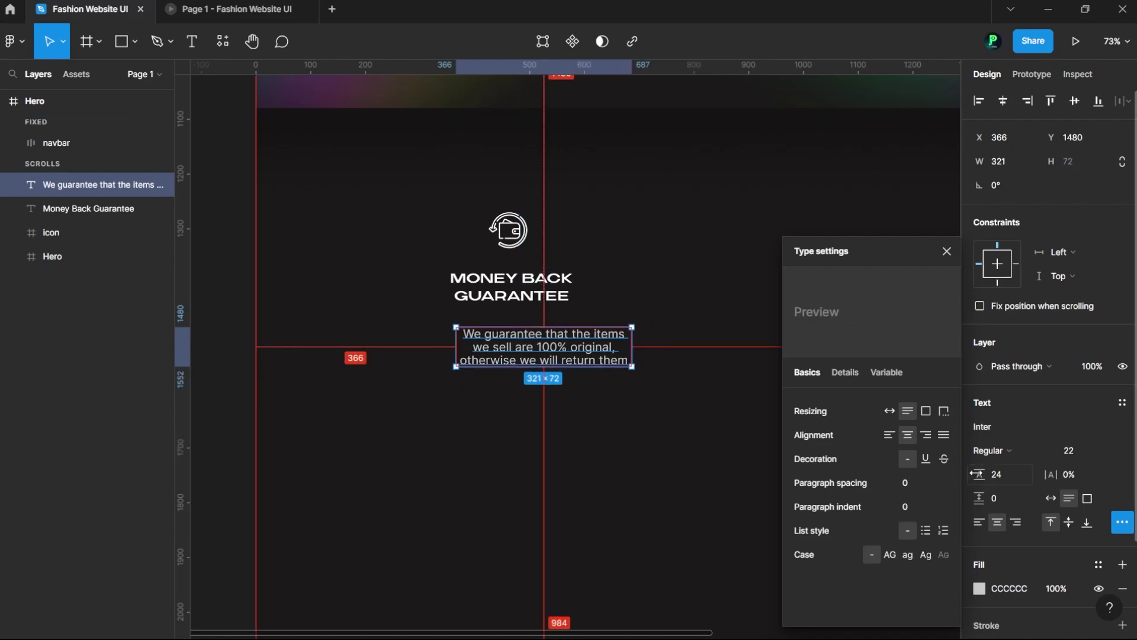
key(Escape)
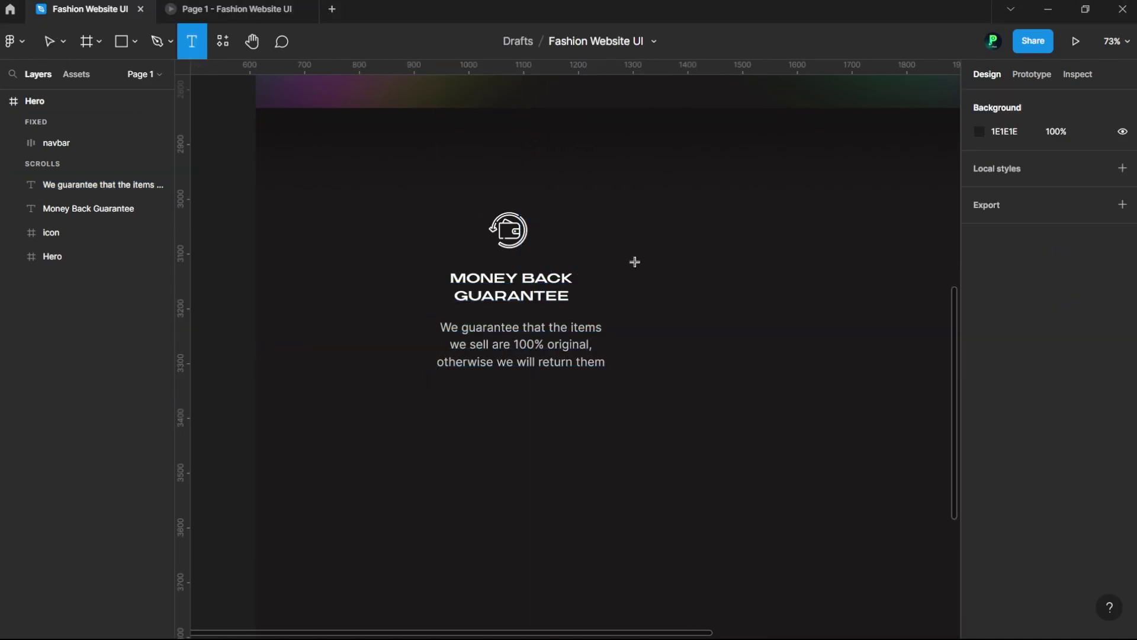
Wrap the icon, heading and description in auto layout and lay the dots in a row.
drag(640, 194, 371, 442)
key(shift+a)
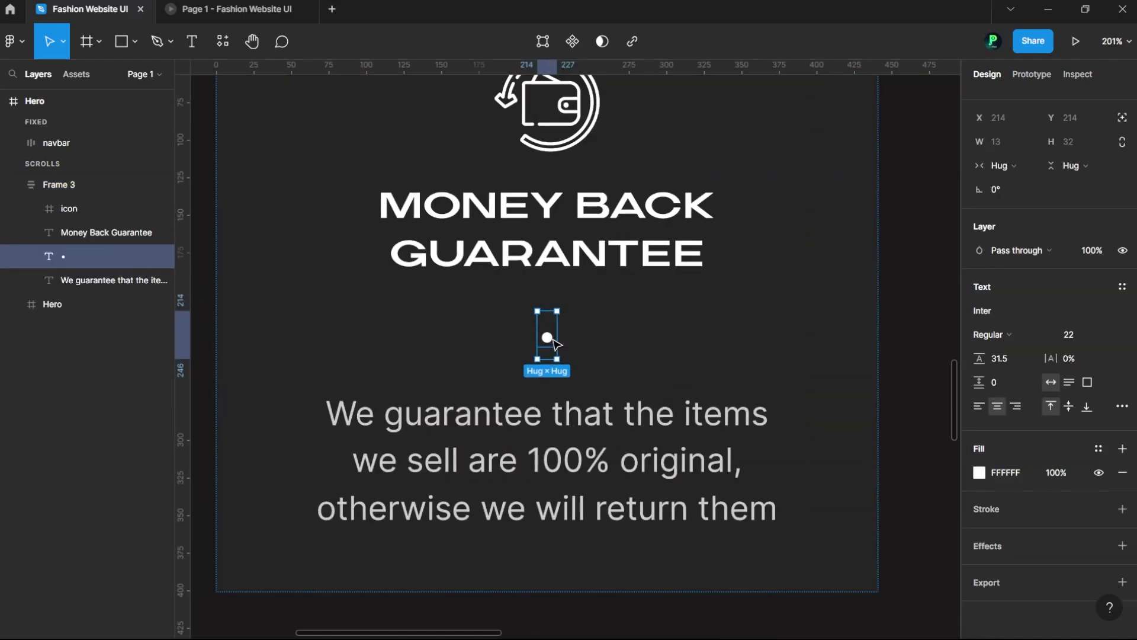
key(shift+h)
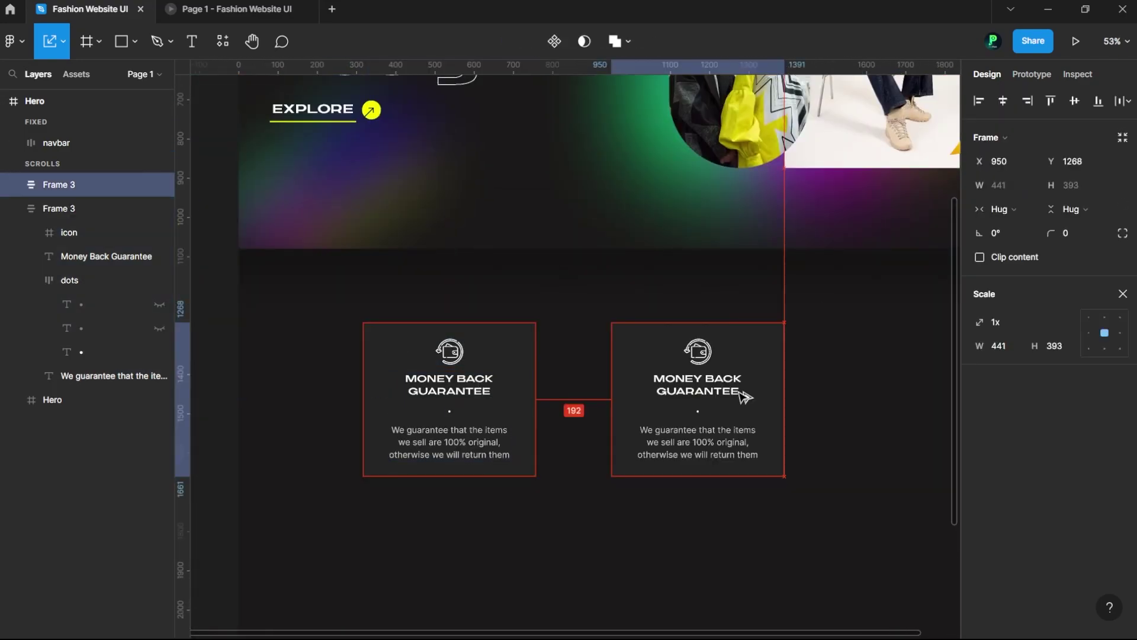
scroll(395, 332, down, 5)
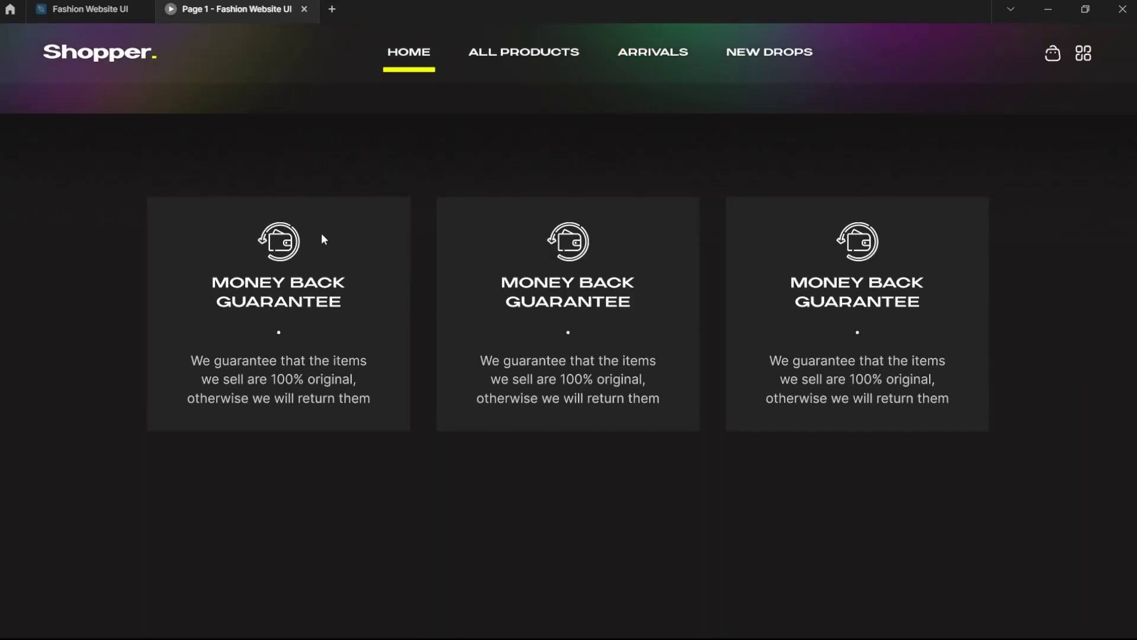
scroll(322, 239, up, 3)
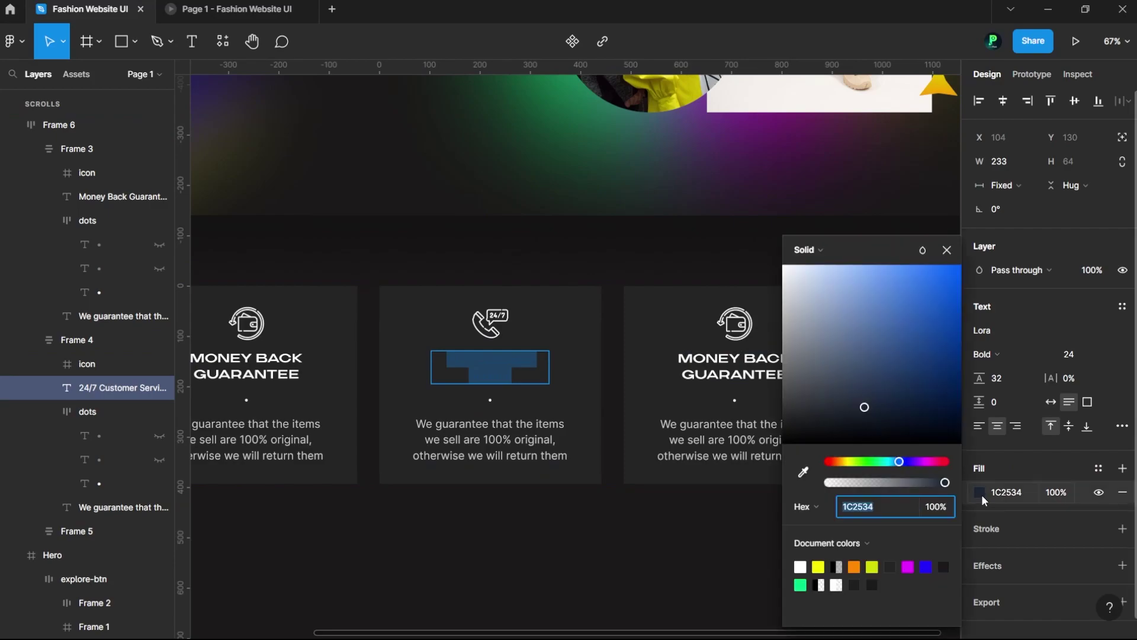
Make the middle card's heading uppercase and change its font.
click(986, 354)
click(1007, 298)
click(1122, 426)
click(890, 554)
click(1025, 330)
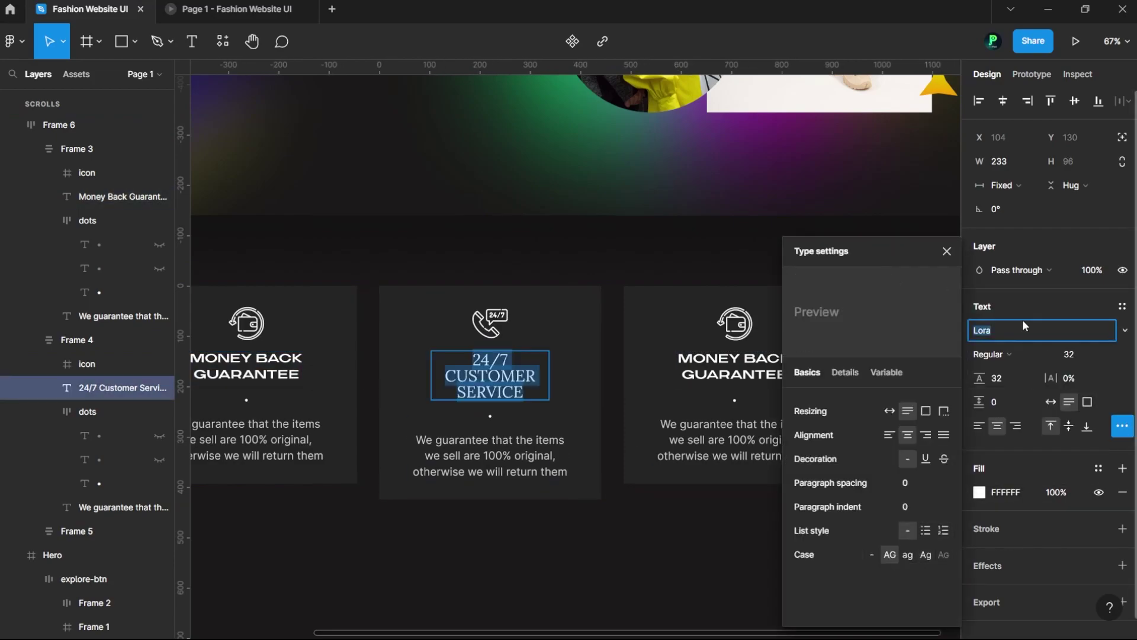
text(Widy)
click(946, 251)
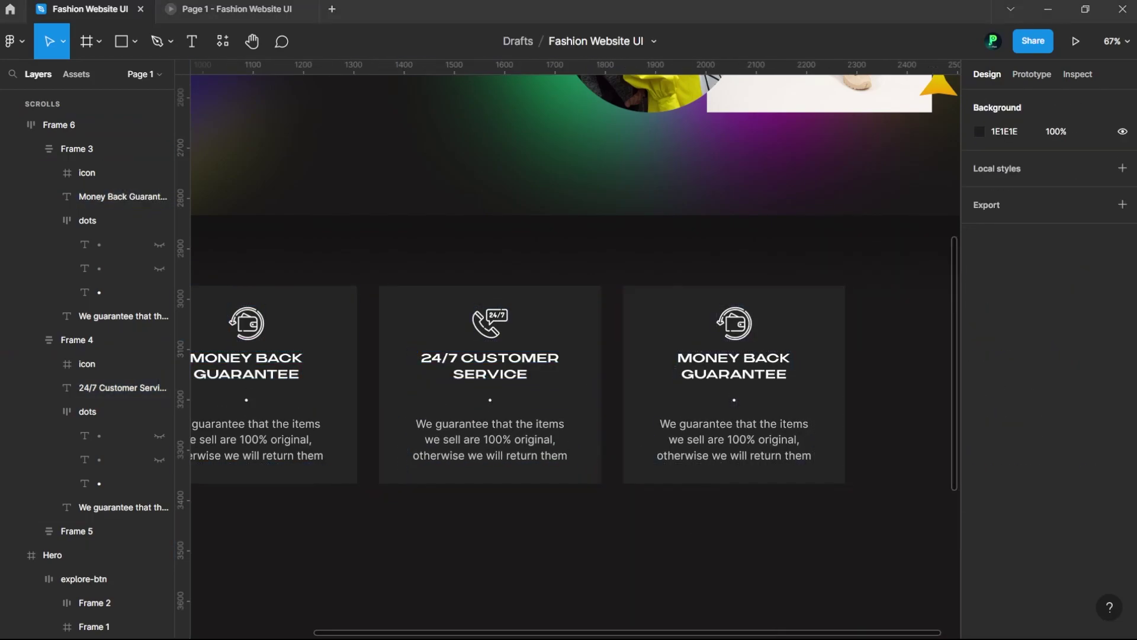
Give the third card a truck icon and the heading Free Shipping.
click(788, 344)
key(ctrl+v)
key(Escape)
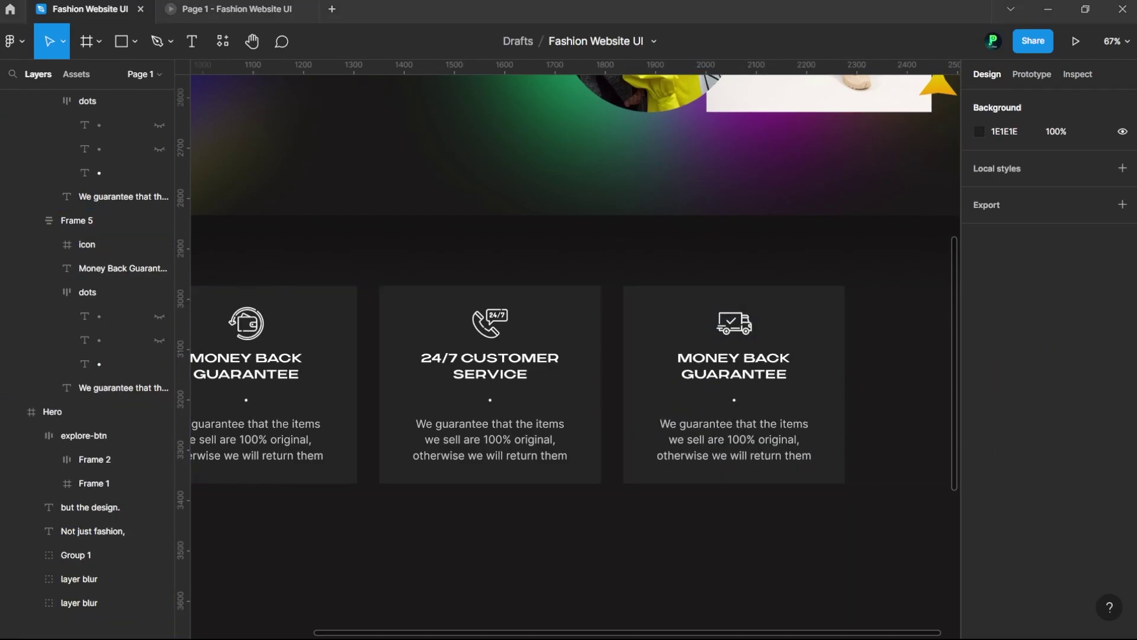
double_click(730, 366)
text(FREE SHIPPING)
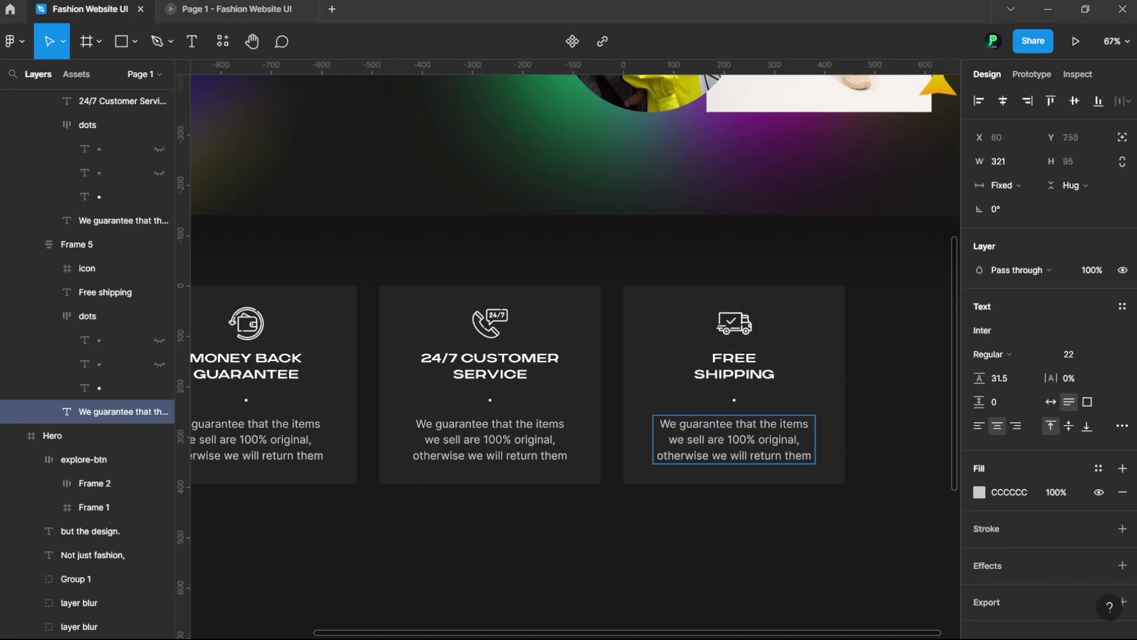
key(Return)
Replace the free-shipping description to end 'at no extra cost' and select the card row frame.
text(we will provide free shipping worldwide safely and precisely)
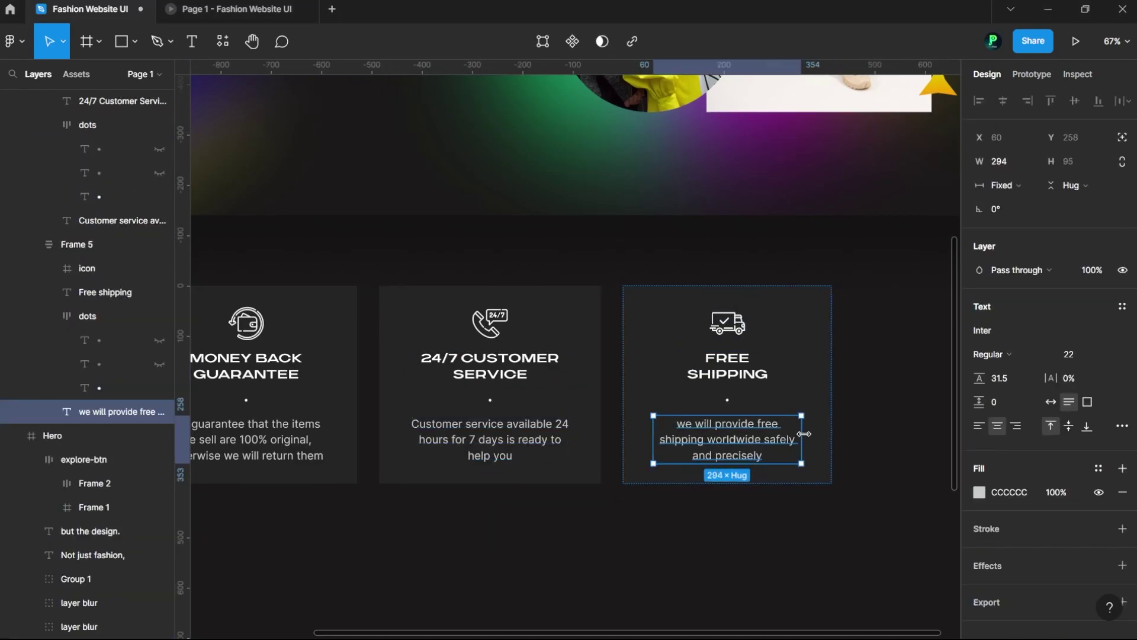
key(Escape)
scroll(913, 408, down, 3)
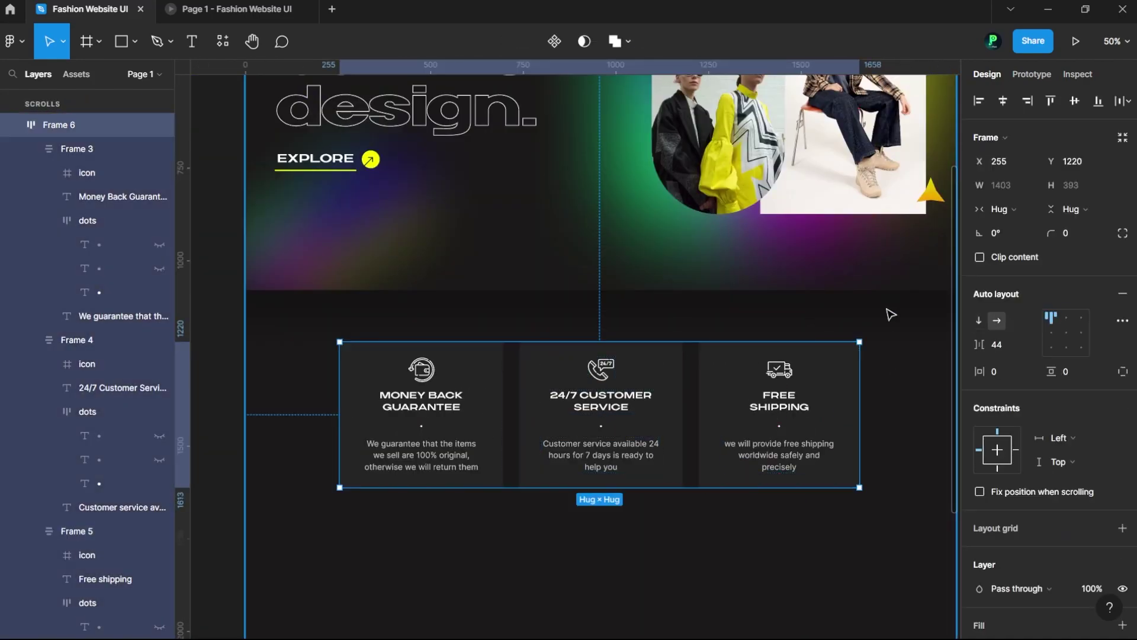
ctrl+click(780, 449)
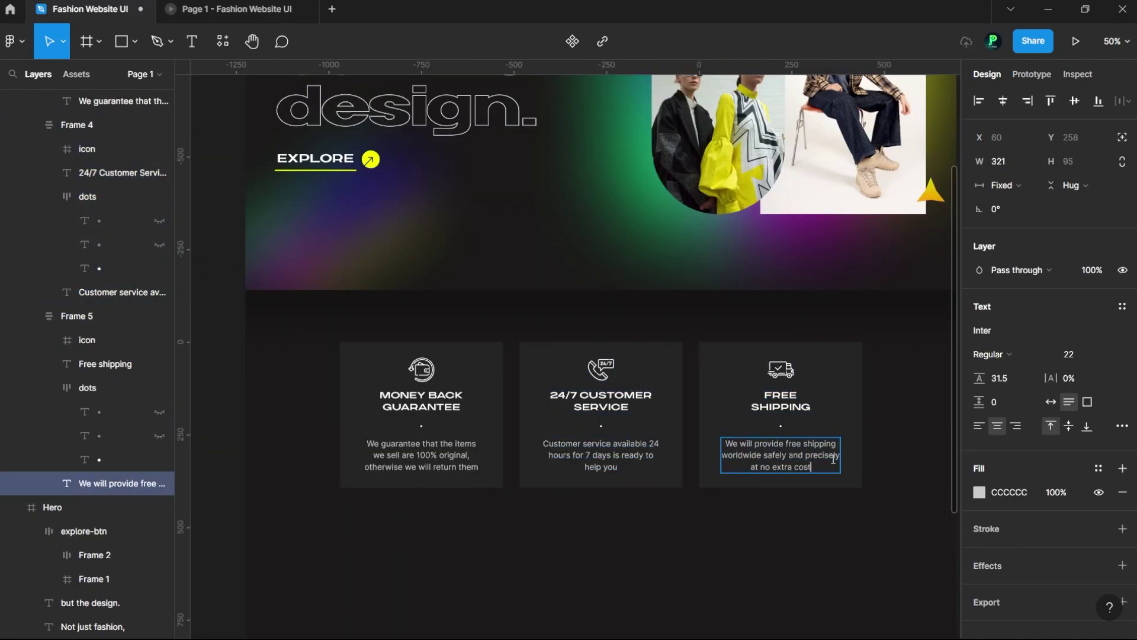
key(Escape)
key(Escape)
key(shift+1)
click(58, 126)
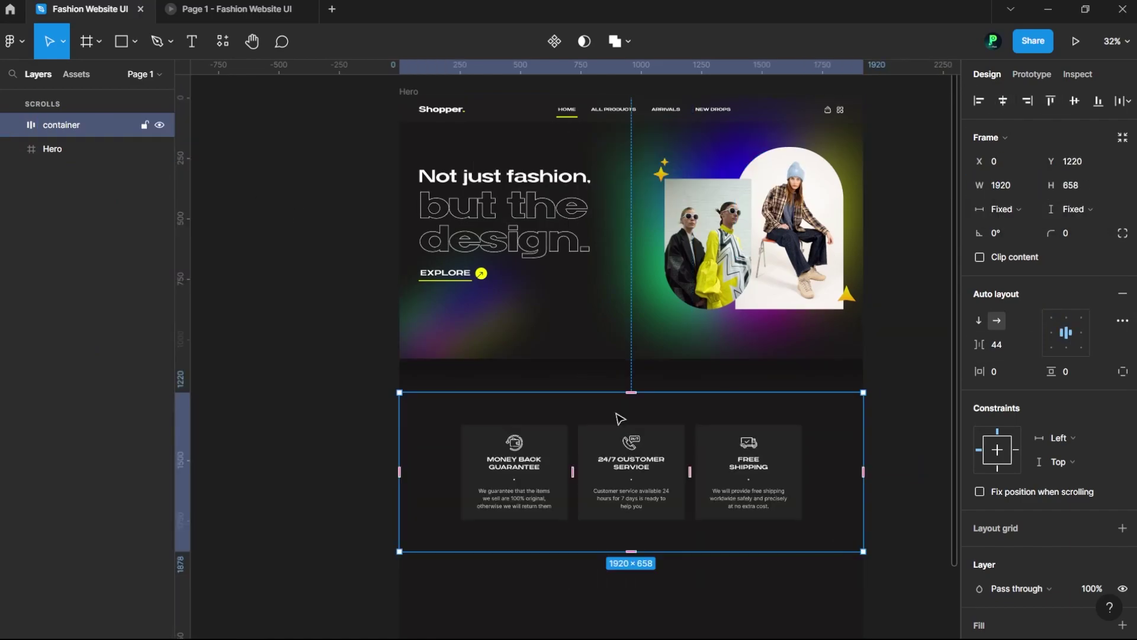
Set the feature-card container's height to 658 and reveal the cards inside it.
text(658)
key(Return)
key(ctrl+shift+g)
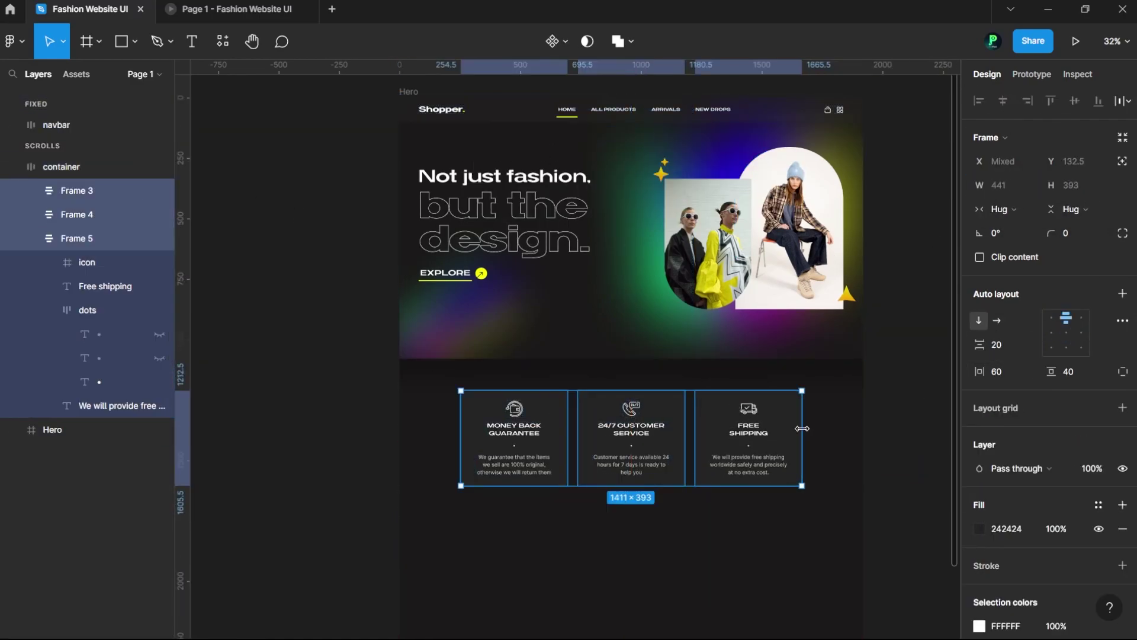
click(855, 397)
scroll(854, 397, down, 1)
click(820, 292)
key(Escape)
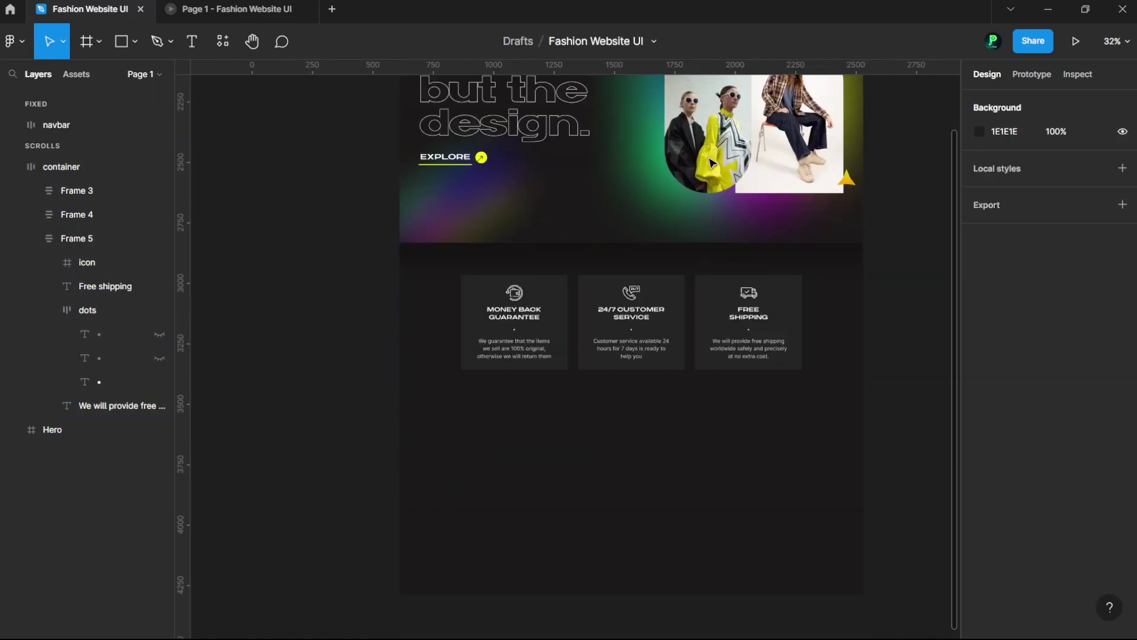
click(518, 554)
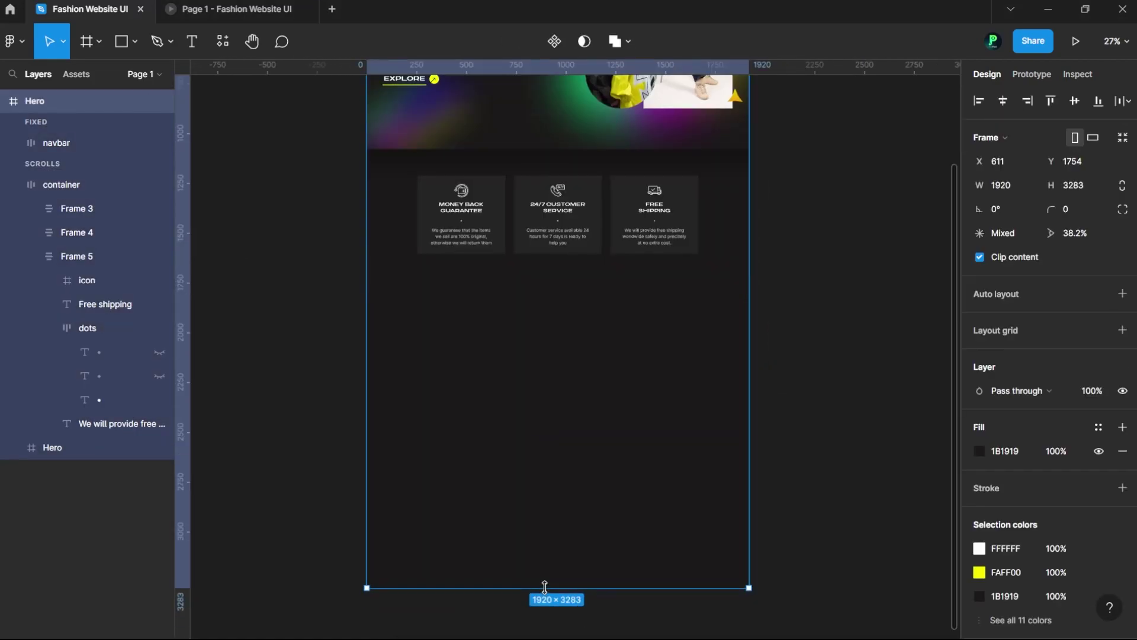
Preview the page prototype scrolled down, then return to the editor.
key(ctrl+alt+Return)
scroll(400, 339, down, 3)
key(ctrl+Tab)
scroll(506, 299, down, 2)
Add the NEW ARRIVALS heading below the cards and show the layout grids.
key(t)
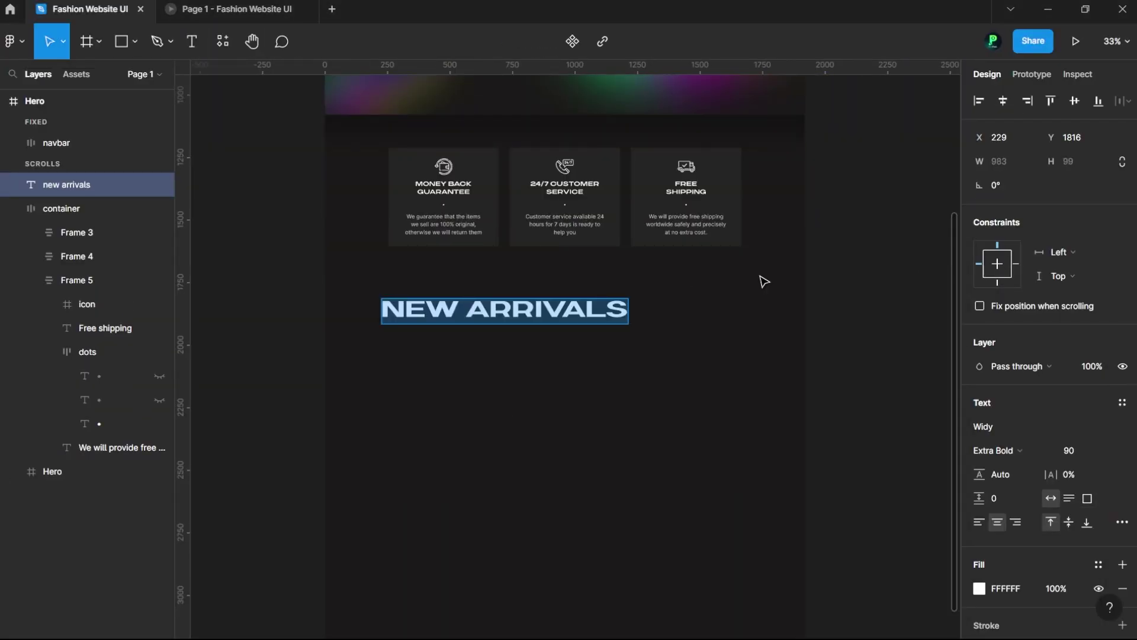
key(Escape)
key(r)
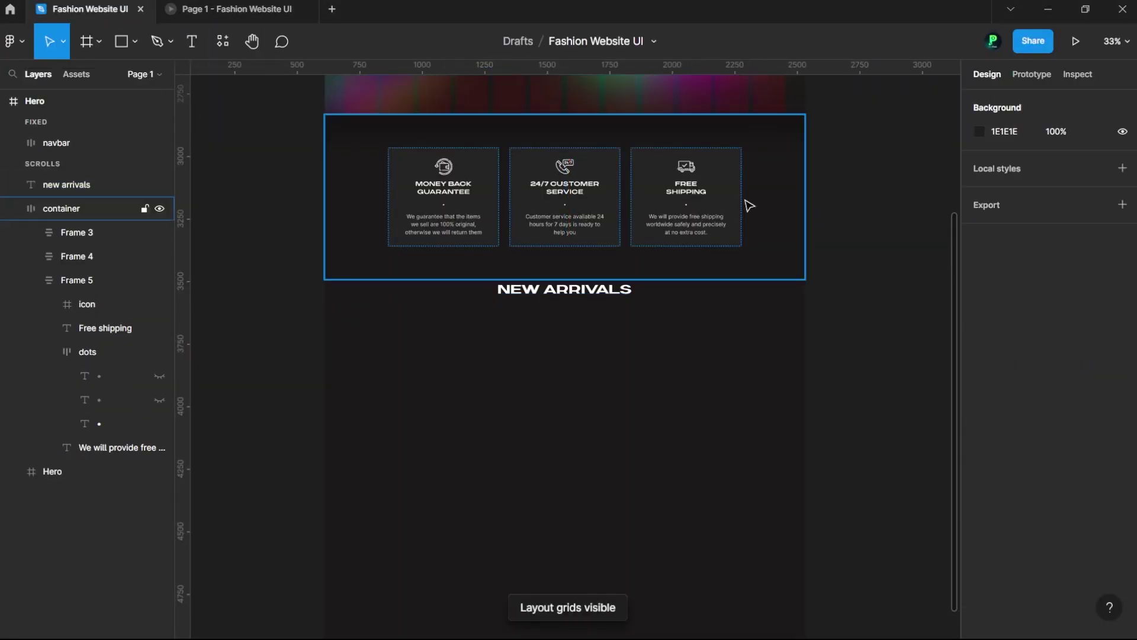
scroll(749, 206, up, 5)
click(749, 206)
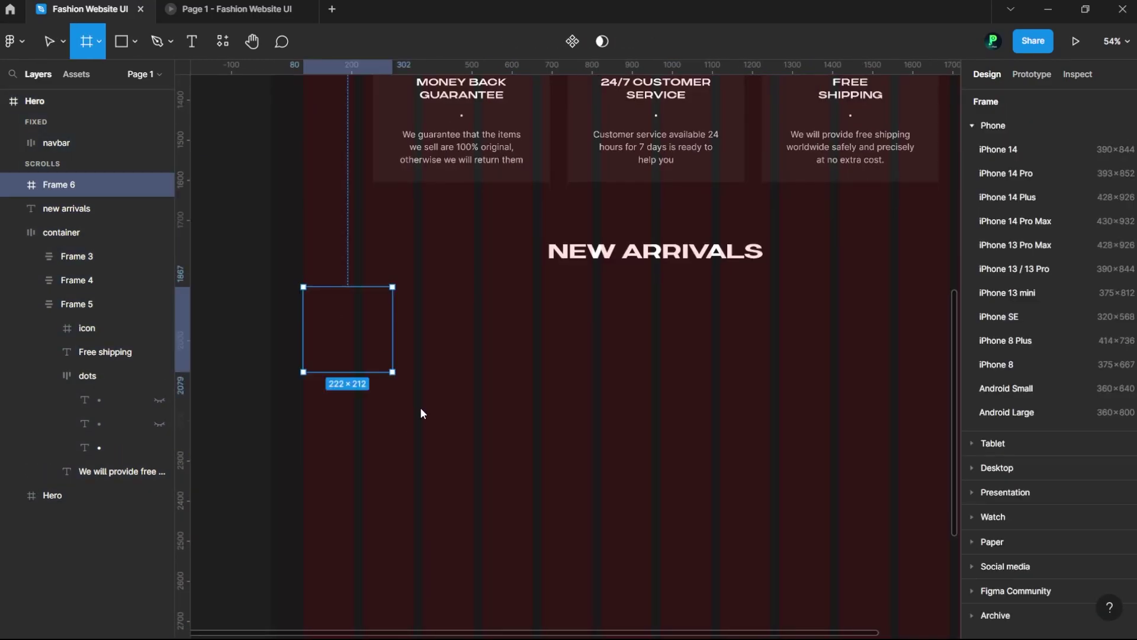
Draw the white card frame below NEW ARRIVALS and start a HOODIES title inside it.
drag(421, 413, 711, 460)
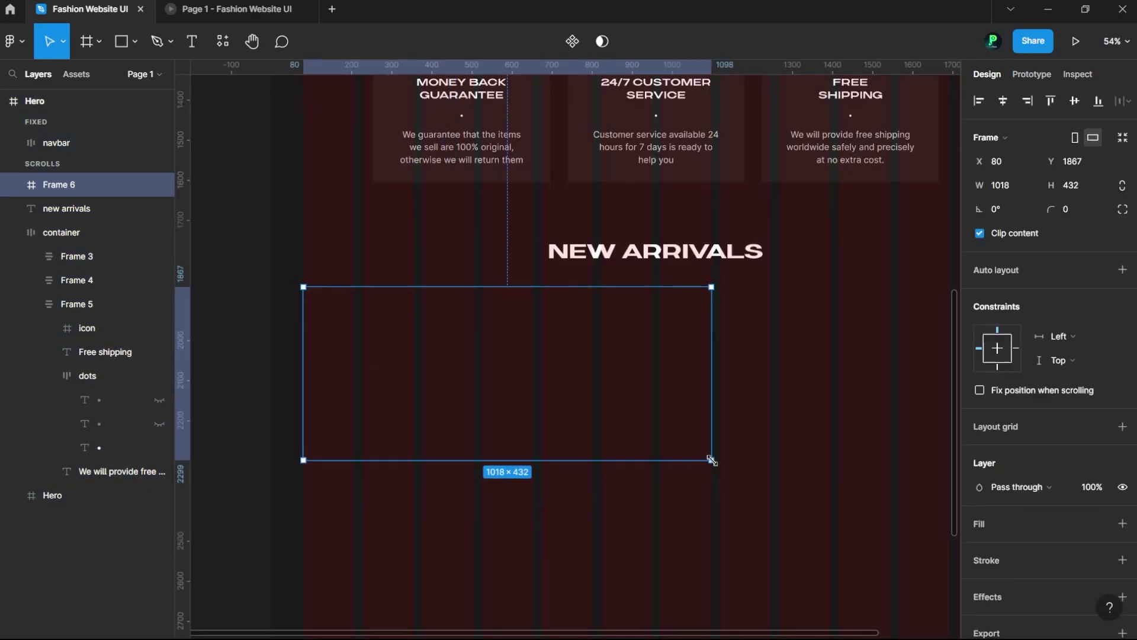
click(525, 424)
key(t)
click(426, 400)
text(H)
key(Escape)
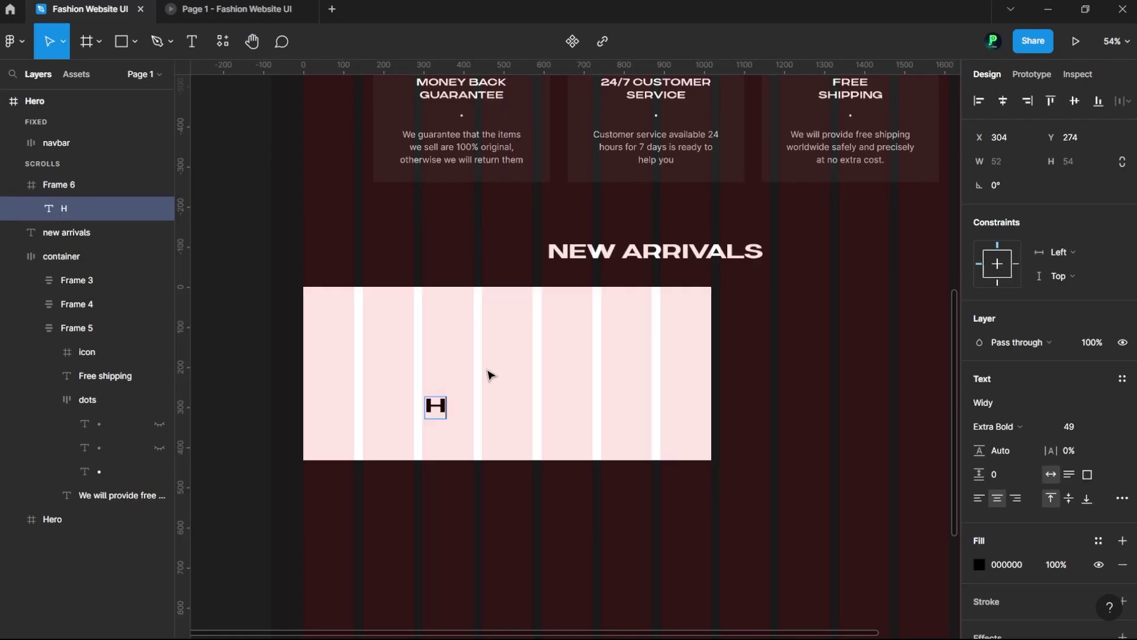
Duplicate the HOODIES title and edit the copy to read '34 recently added'.
key(Escape)
key(shift+a)
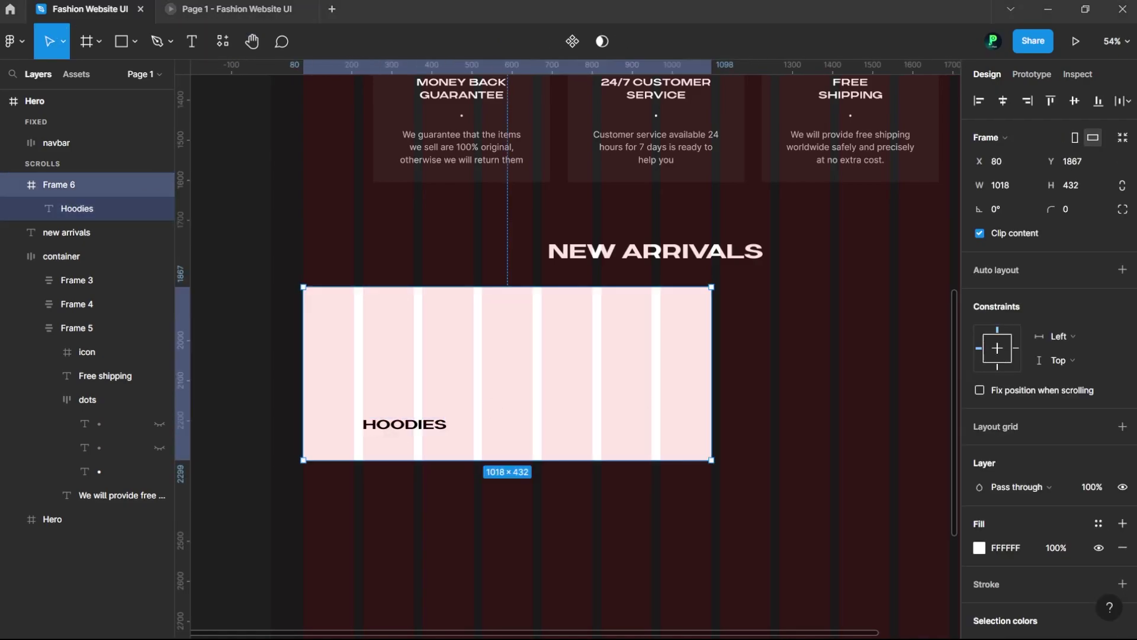
click(415, 424)
key(ctrl+d)
text(ed)
key(Escape)
Set the subtitle to Light weight and wrap title and subtitle in auto layout as Frame 7.
click(1123, 498)
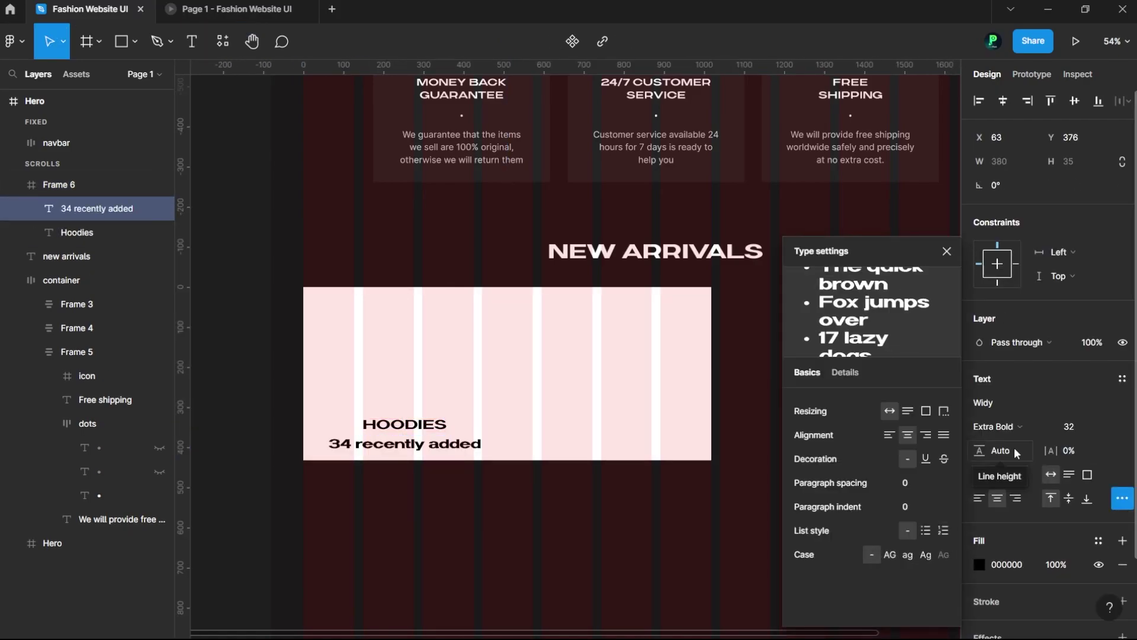
key(Escape)
key(ctrl+alt+comma)
scroll(394, 438, up, 5)
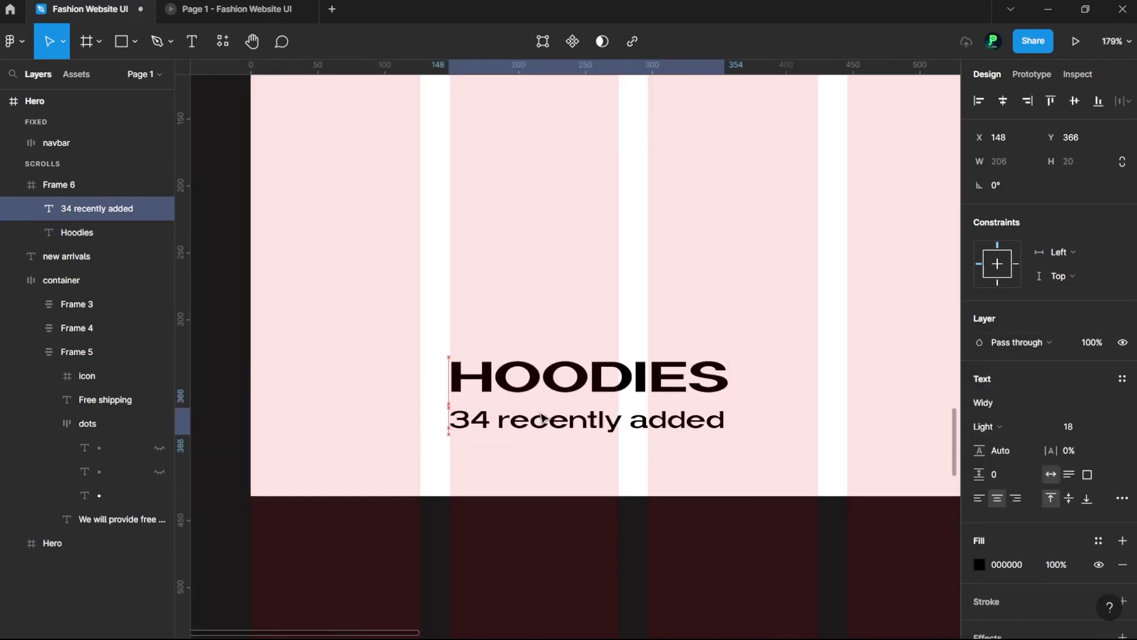
key(Escape)
key(Return)
key(shift+a)
key(Escape)
scroll(541, 267, down, 5)
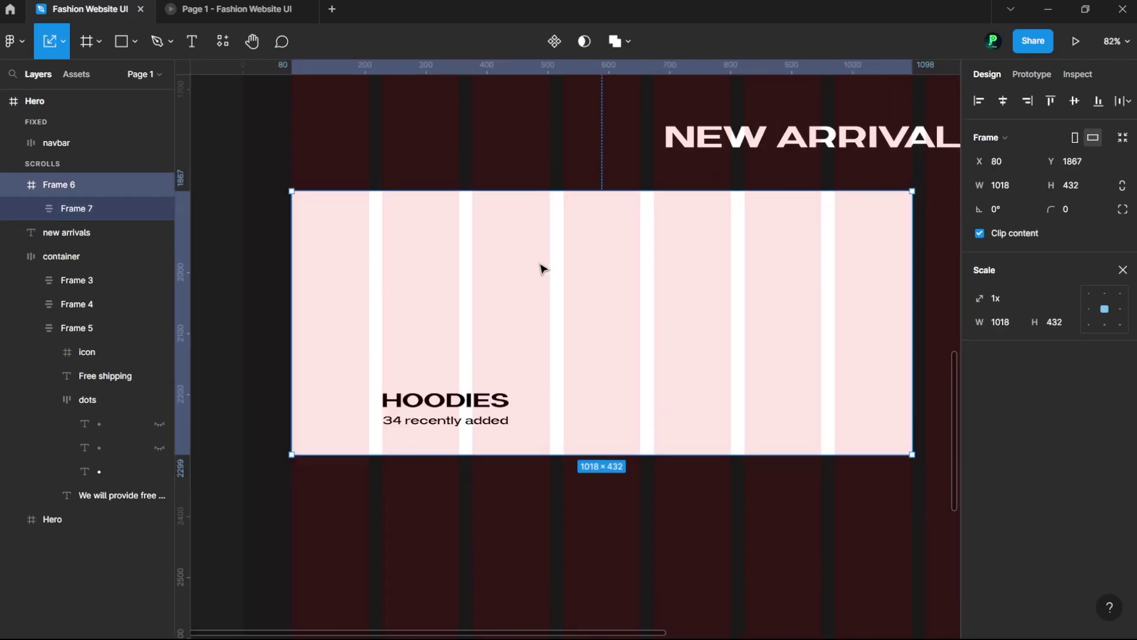
scroll(536, 311, down, 3)
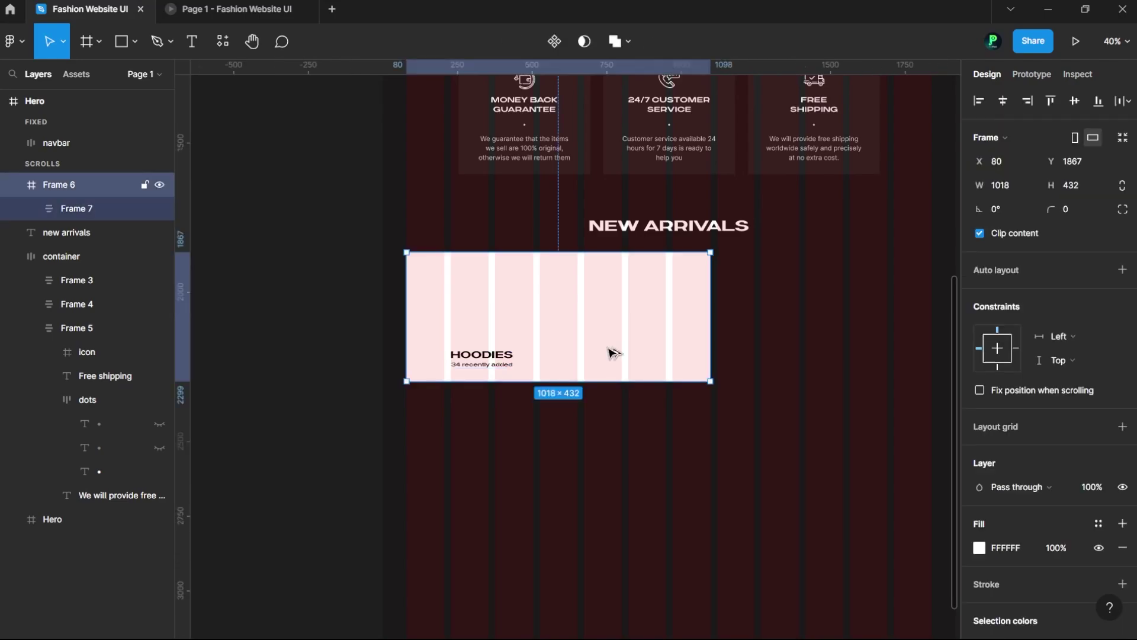
Place copies of the card to the right and below, narrowing the lower-left copy.
drag(613, 353, 765, 338)
mouse_move(613, 313)
mouse_down()
mouse_move(612, 455)
mouse_move(386, 452)
mouse_up()
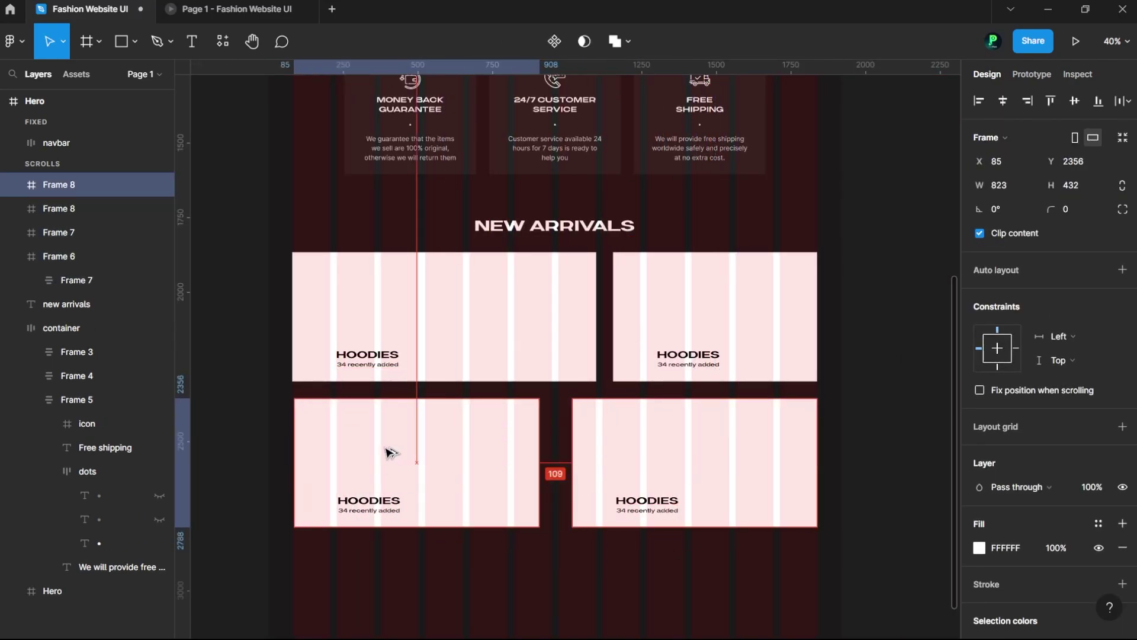
scroll(439, 399, up, 1)
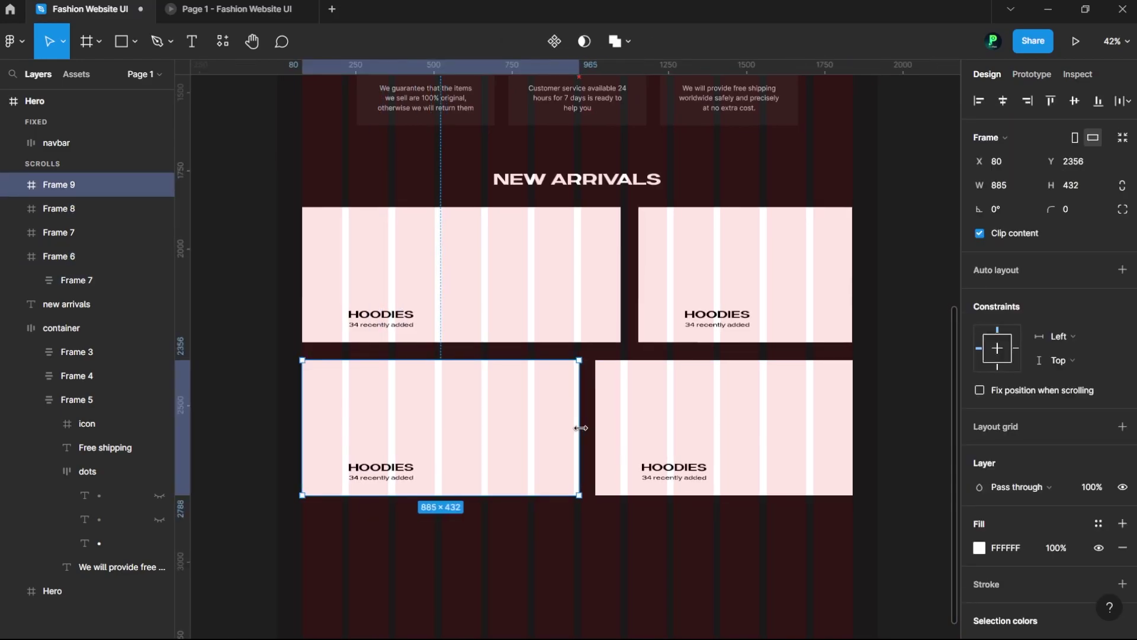
drag(580, 428, 605, 405)
scroll(580, 428, up, 5)
scroll(563, 376, up, 4)
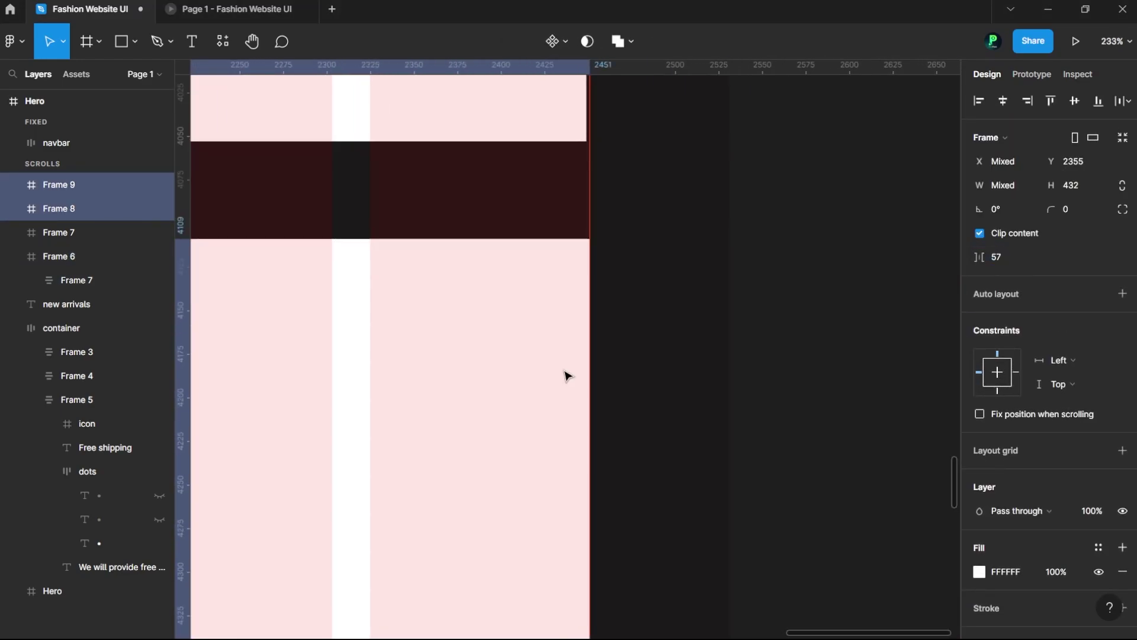
click(667, 360)
scroll(723, 127, down, 5)
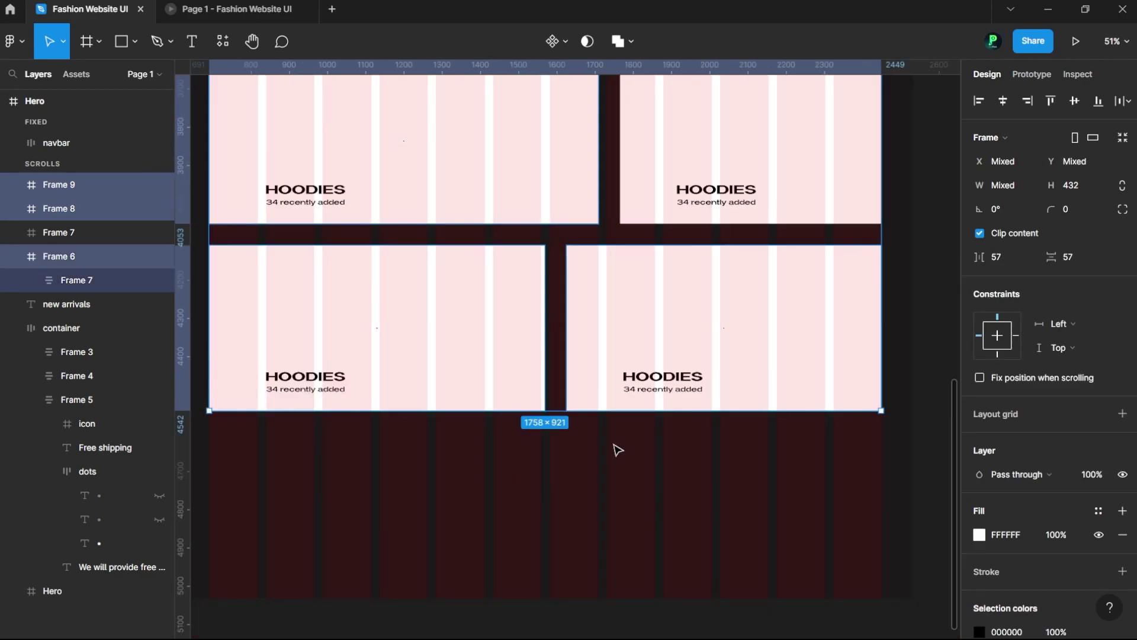
Rename the second card TEES with 23 recently added.
double_click(703, 297)
text(tees)
key(Escape)
scroll(776, 287, up, 3)
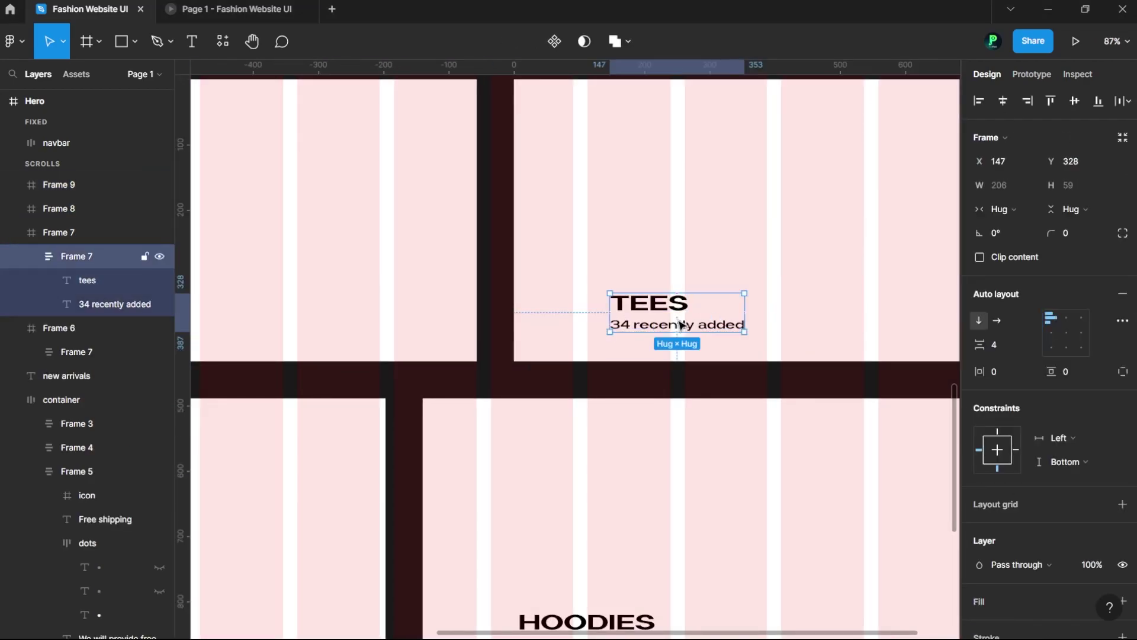
double_click(619, 324)
text(23)
scroll(752, 312, down, 5)
Rename the lower-right card JEANS with 53 recently added.
double_click(658, 436)
text(53)
double_click(688, 413)
text(jeans)
scroll(754, 421, down, 3)
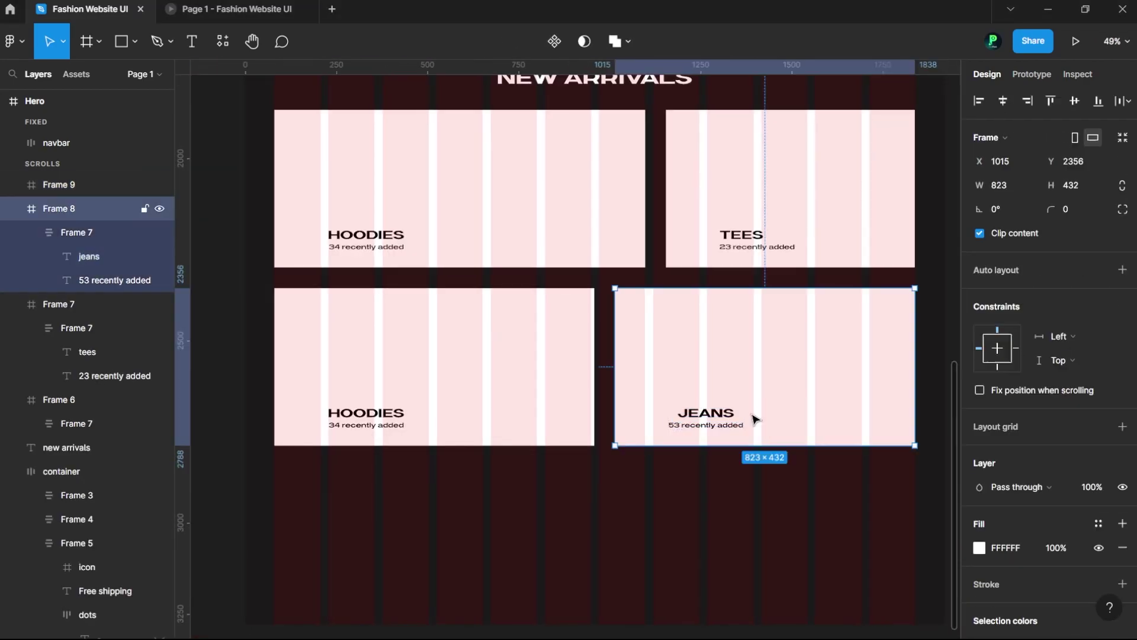
Rename the lower-left card SHOES with 63 recently added.
click(622, 385)
double_click(548, 413)
text(shoes)
key(Escape)
text(63 recently added)
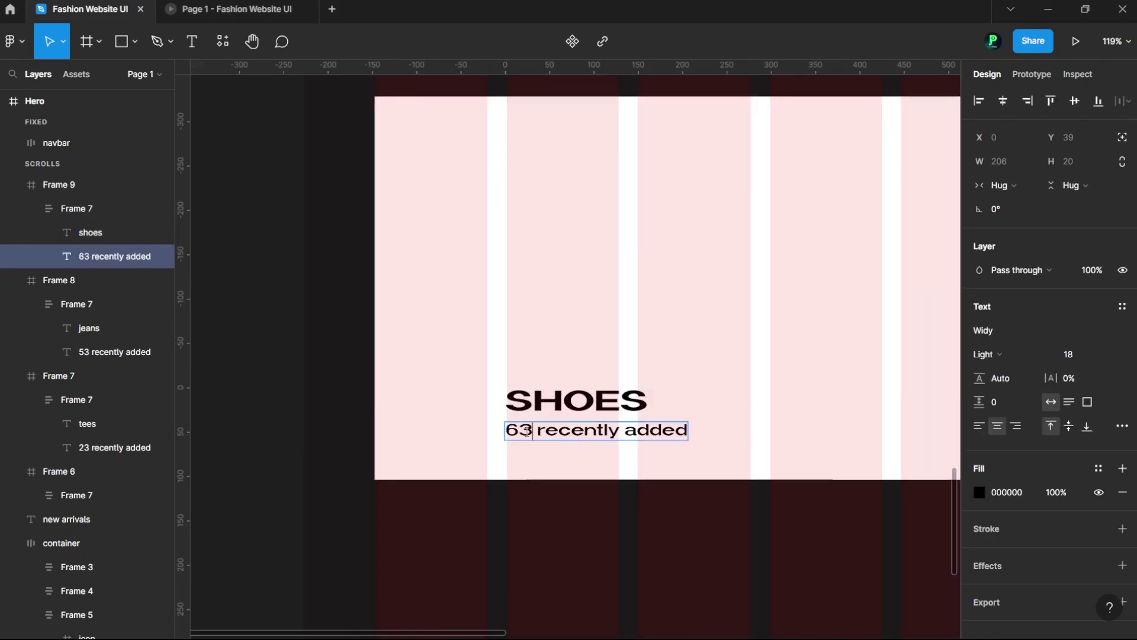
scroll(574, 349, down, 5)
scroll(575, 349, up, 5)
double_click(330, 319)
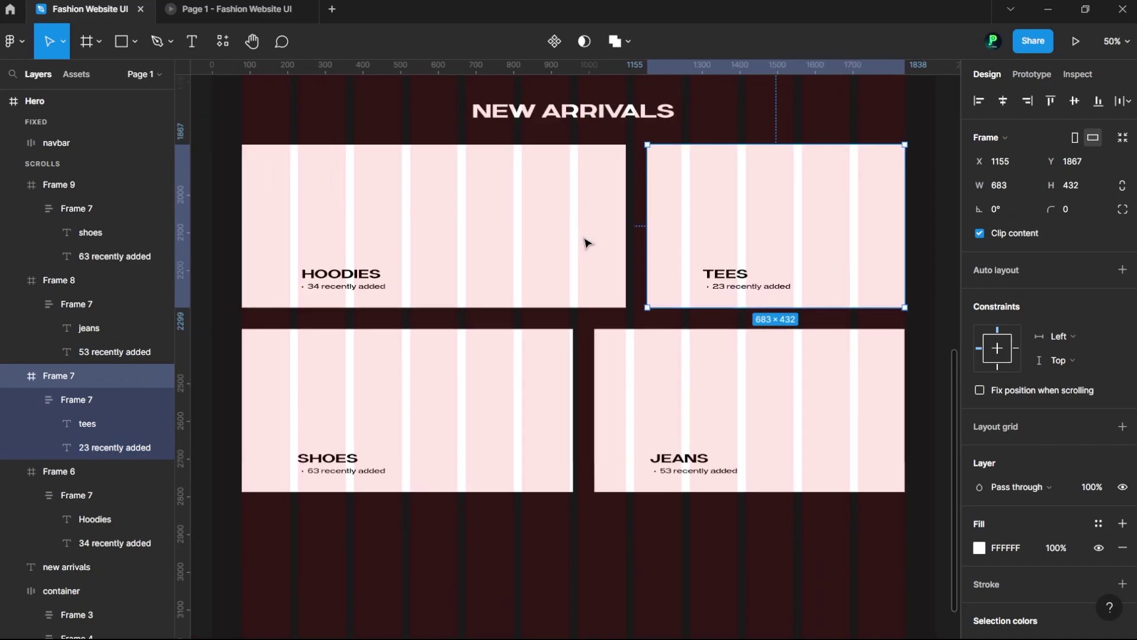
Fill the HOODIES card with an Unsplash hoodie photo via the plugin.
right_click(586, 243)
click(754, 262)
text(hoodies)
key(Return)
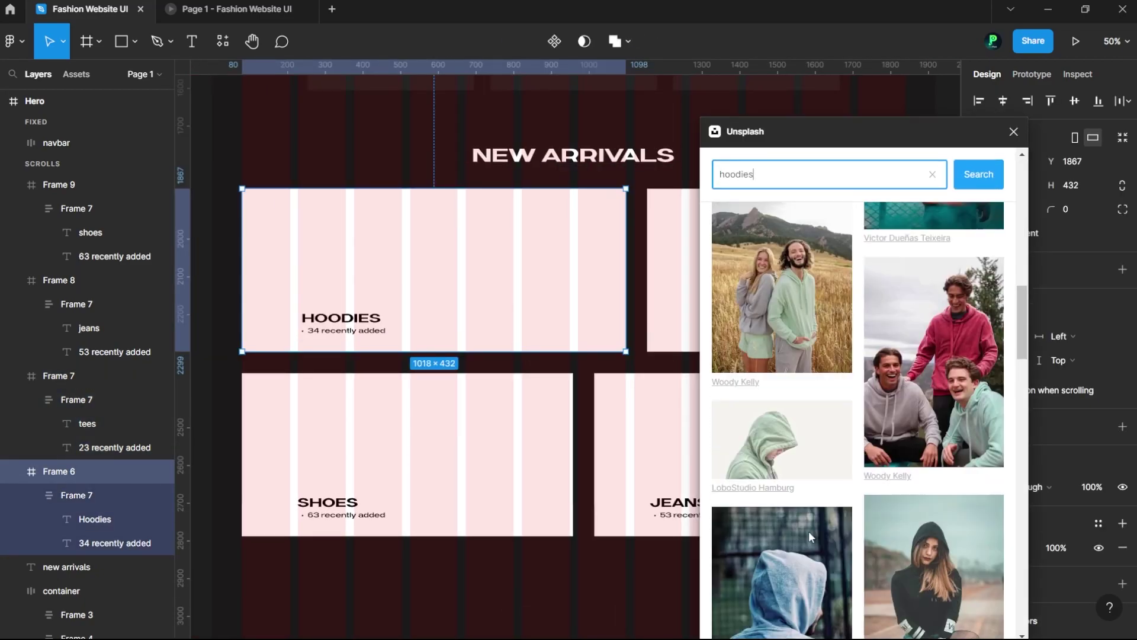
click(934, 361)
click(782, 288)
Fill the TEES card with an Unsplash 'tshirts' photo.
right_click(830, 266)
right_click(745, 266)
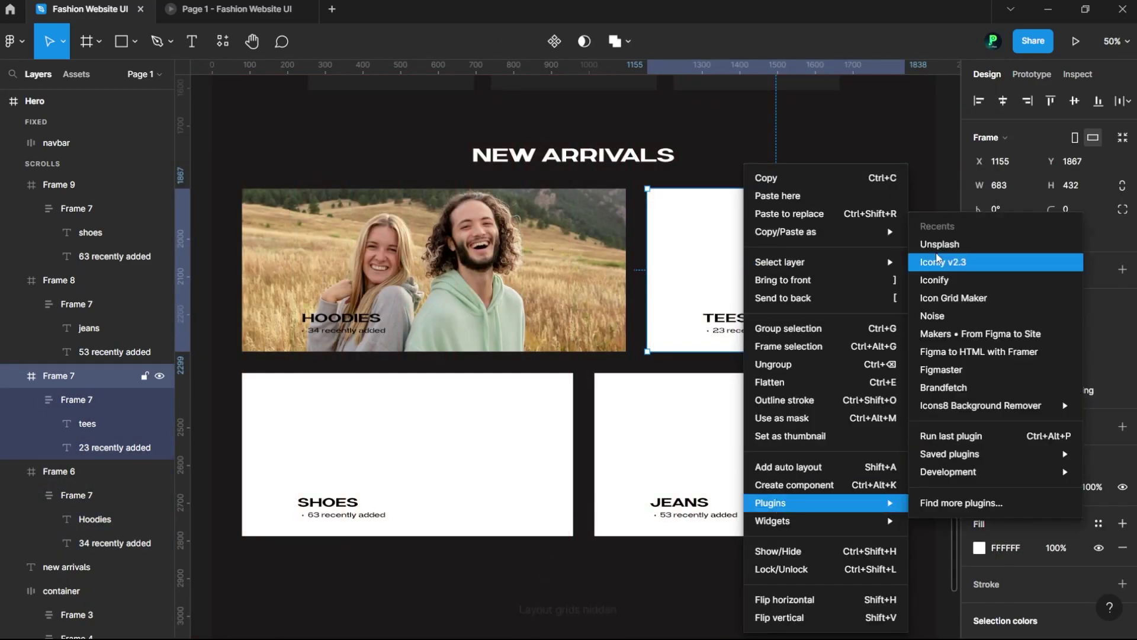
click(939, 244)
text(tshirts)
key(Return)
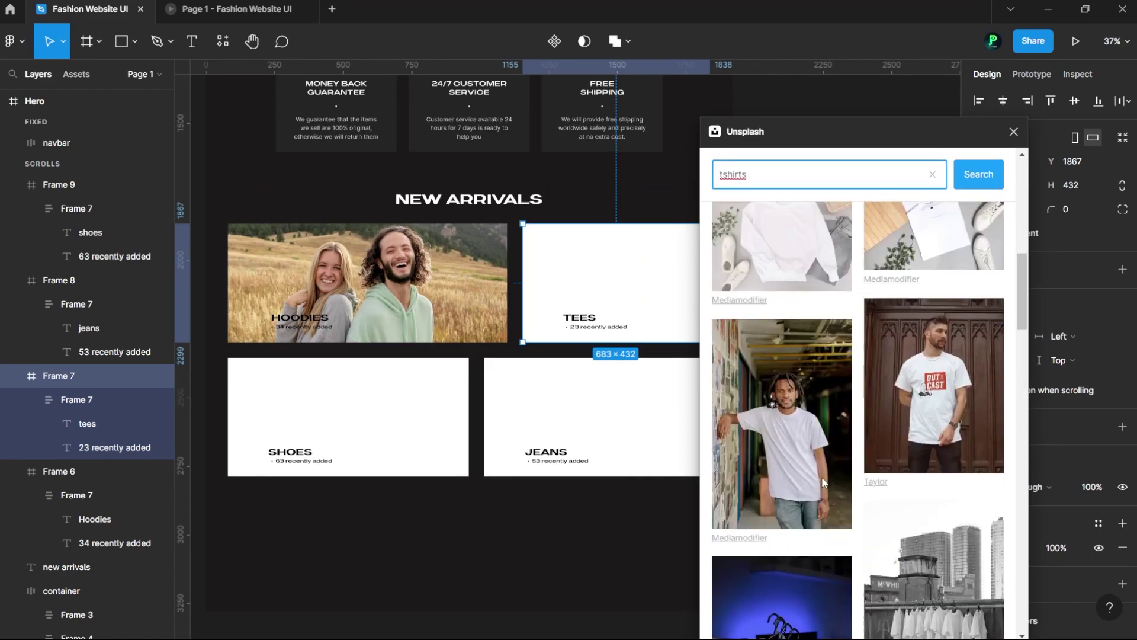
scroll(823, 483, up, 5)
click(947, 297)
Search Unsplash for 'shoes' and fill the SHOES card with a sneaker photo.
click(439, 427)
text(shoes)
key(Return)
scroll(787, 455, down, 3)
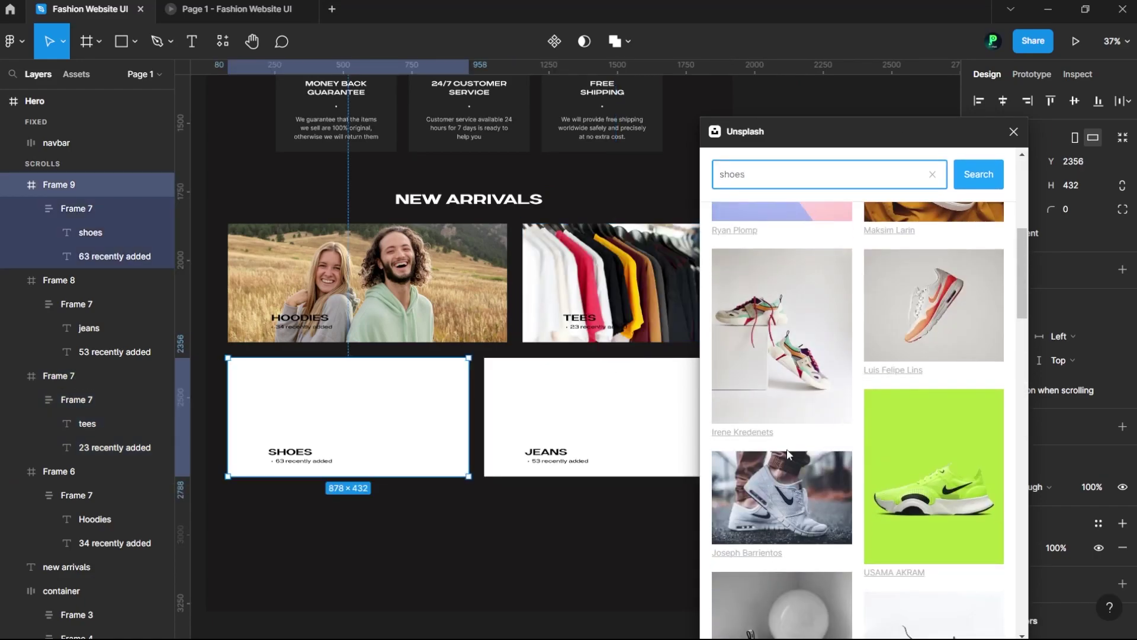
scroll(788, 454, down, 3)
Fill the JEANS card with an Unsplash photo of stacked jeans.
click(773, 548)
click(592, 415)
text(jeans)
key(Return)
click(805, 367)
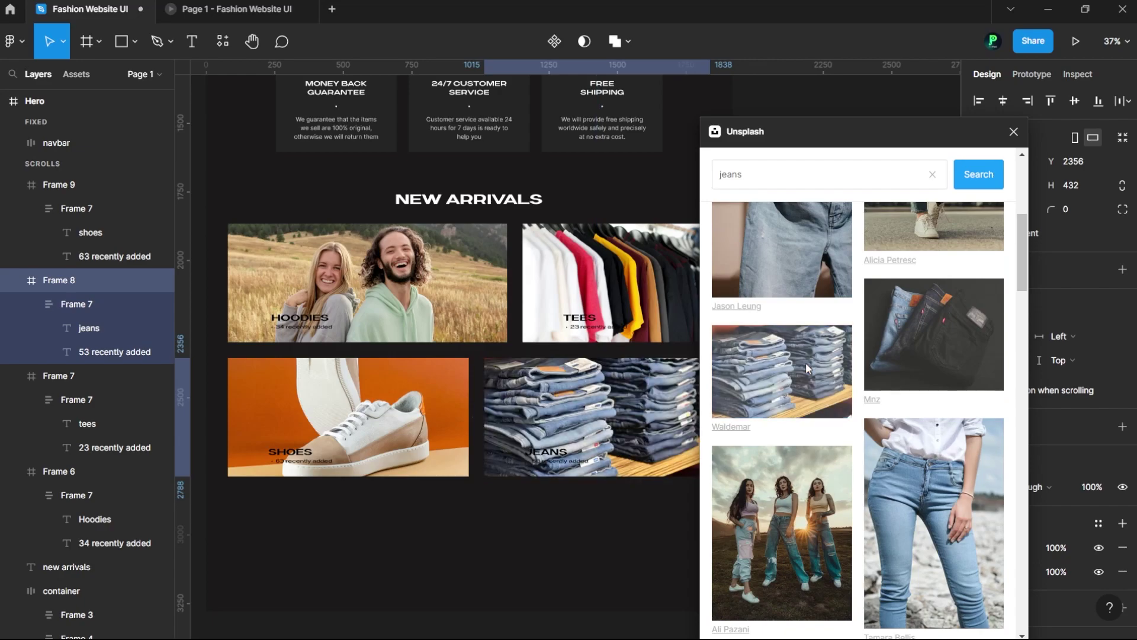
click(785, 463)
key(ctrl+z)
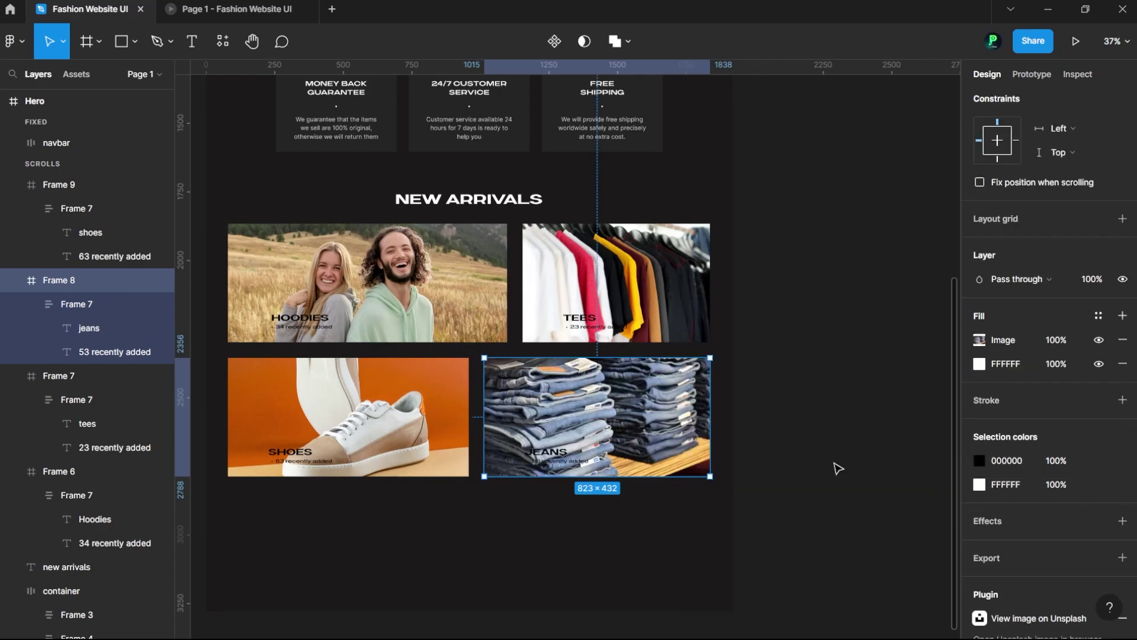
Draw a white rectangle below the category cards.
key(shift+Tab)
key(Escape)
scroll(388, 580, up, 2)
key(r)
drag(268, 460, 640, 602)
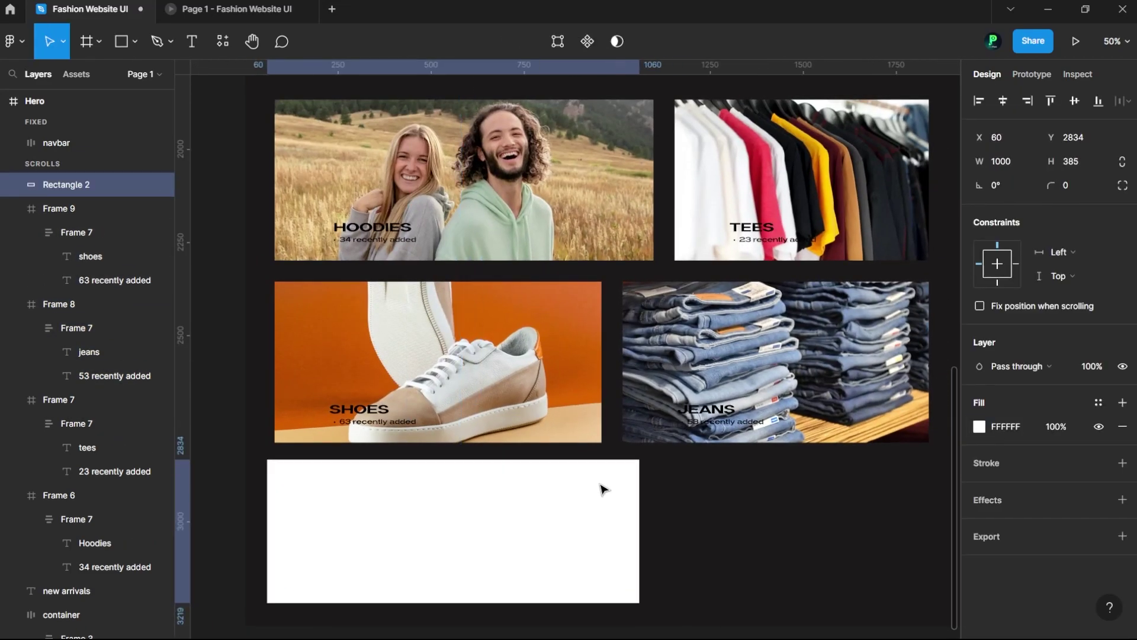
Give the rectangle a linear gradient fill and position it over the lower cards.
click(980, 426)
click(808, 193)
click(818, 264)
drag(465, 548, 464, 602)
mouse_move(550, 497)
mouse_down()
mouse_move(546, 363)
mouse_move(774, 533)
mouse_up()
Nest the gradient overlay into the SHOES card and position a second overlay copy.
drag(71, 208, 110, 259)
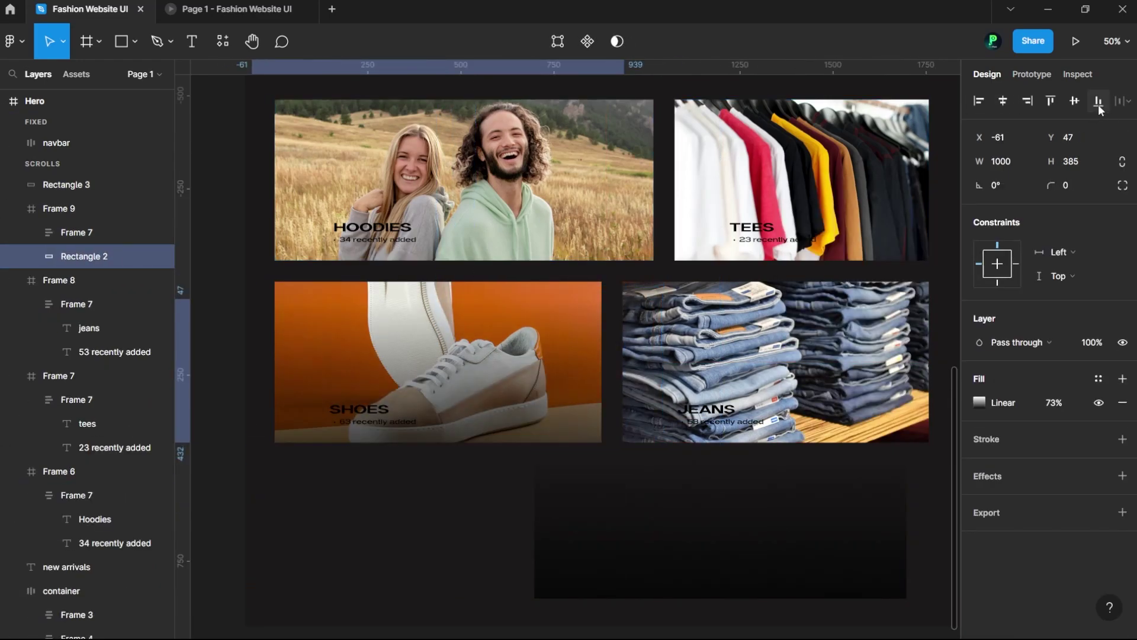
click(415, 407)
click(478, 531)
scroll(885, 534, down, 2)
click(884, 534)
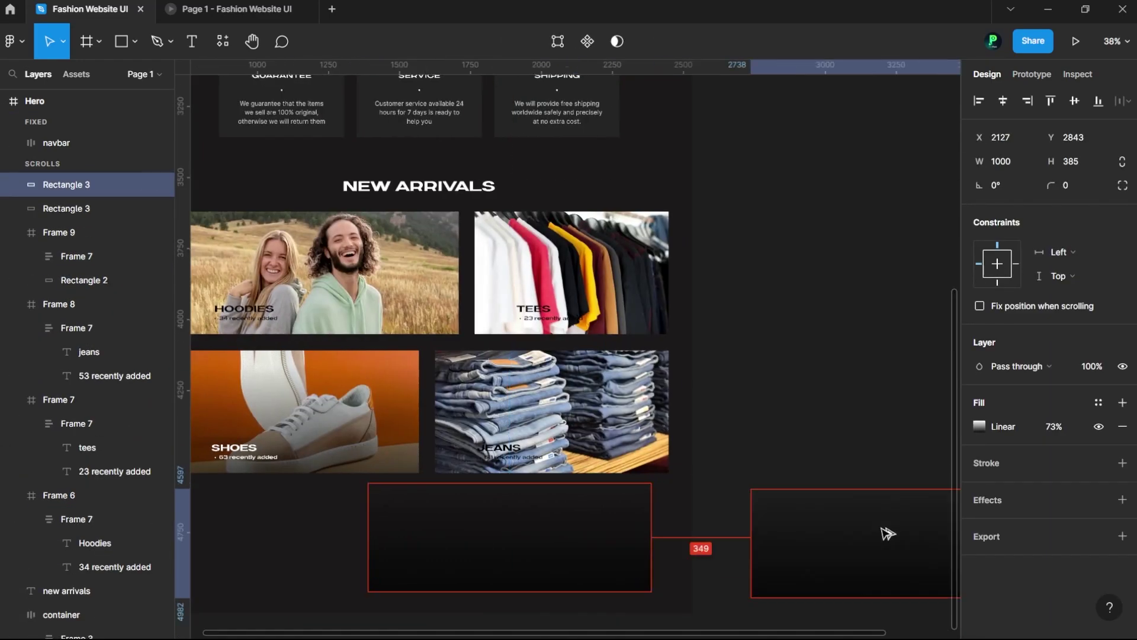
key(Return)
key(Escape)
drag(496, 407, 560, 401)
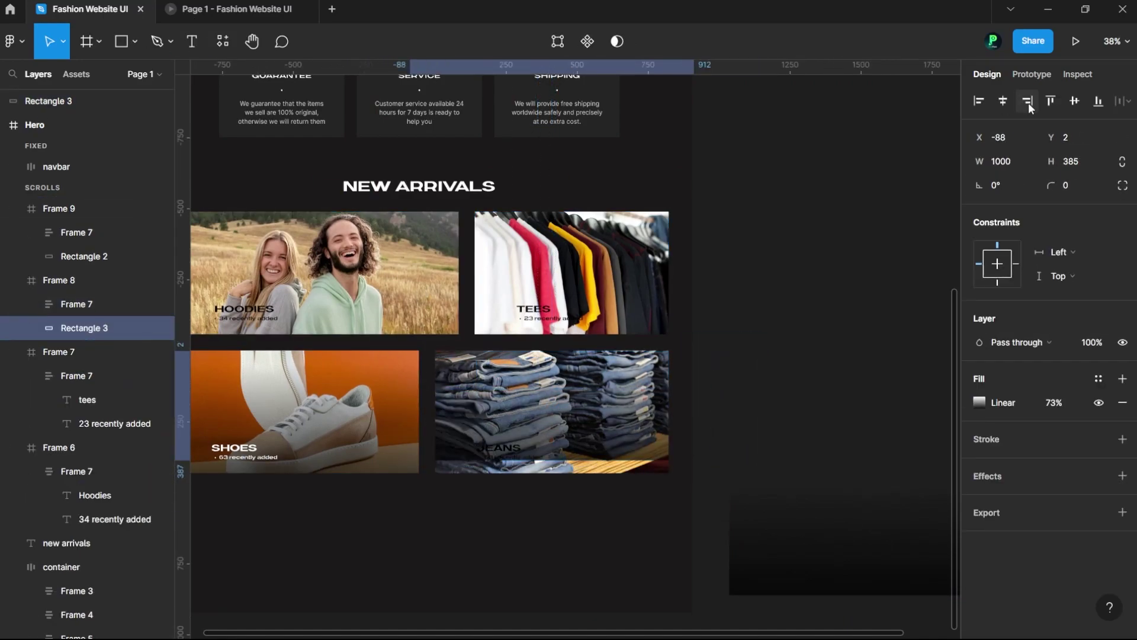
key(Escape)
click(833, 409)
drag(833, 497, 825, 299)
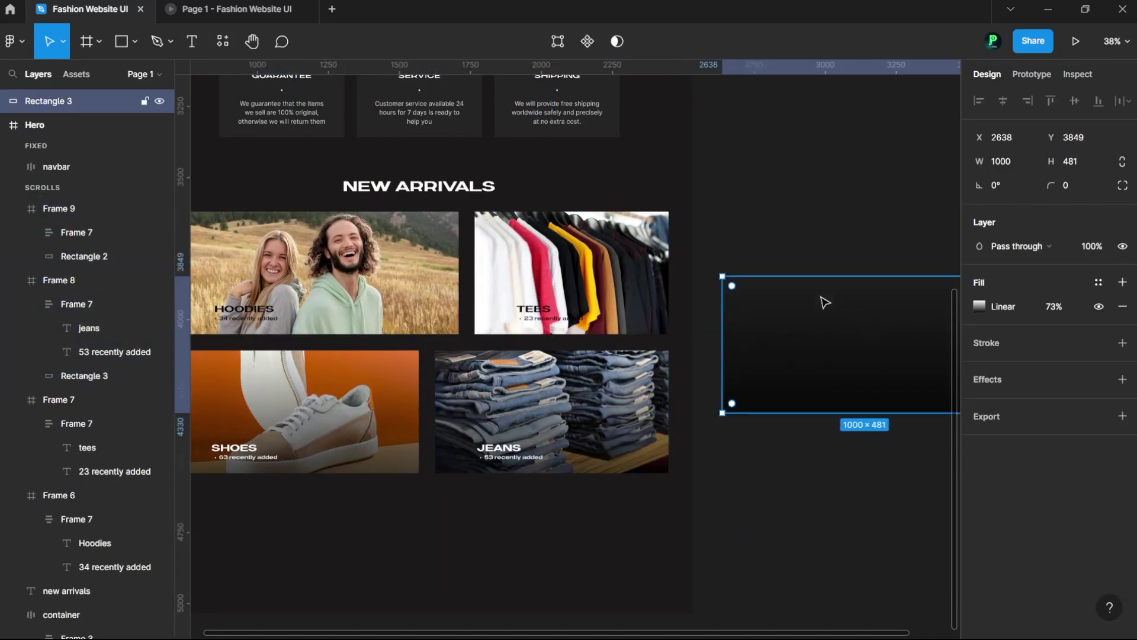
Nest gradient overlays into the HOODIES and TEES cards, stretching them to fit.
scroll(770, 284, left, 2)
drag(48, 101, 98, 532)
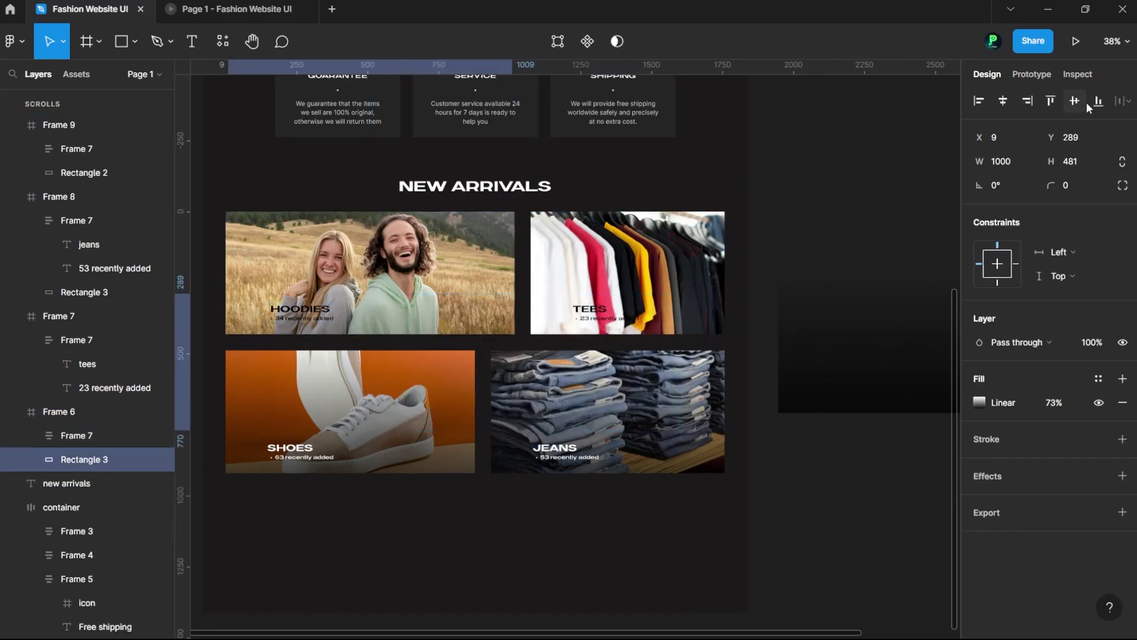
drag(449, 397, 442, 304)
drag(59, 100, 63, 307)
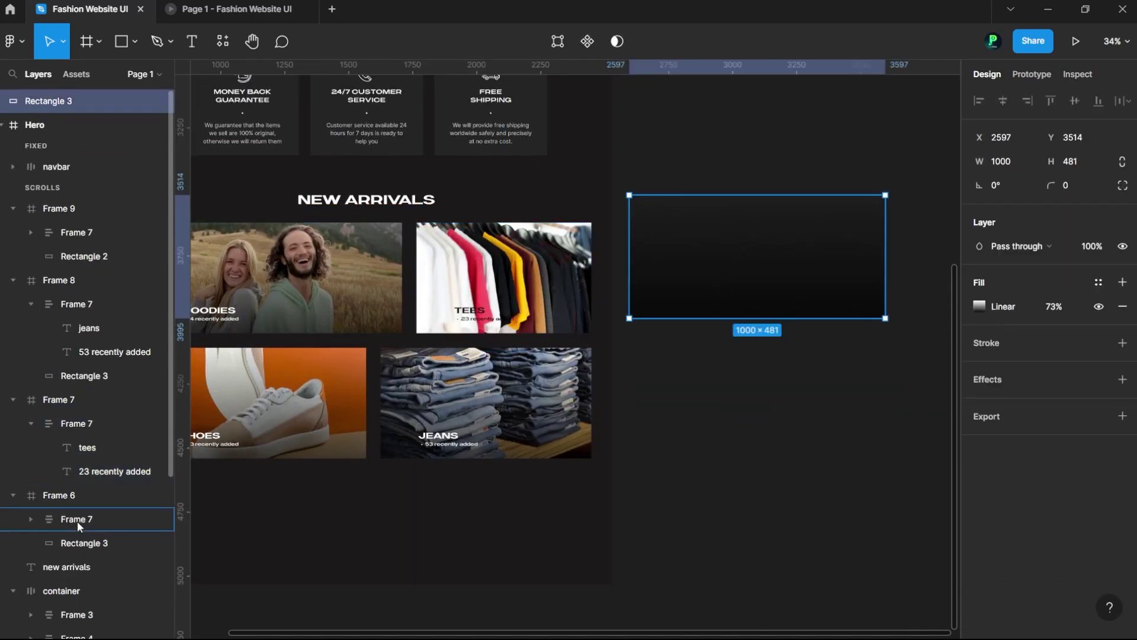
drag(61, 267, 63, 270)
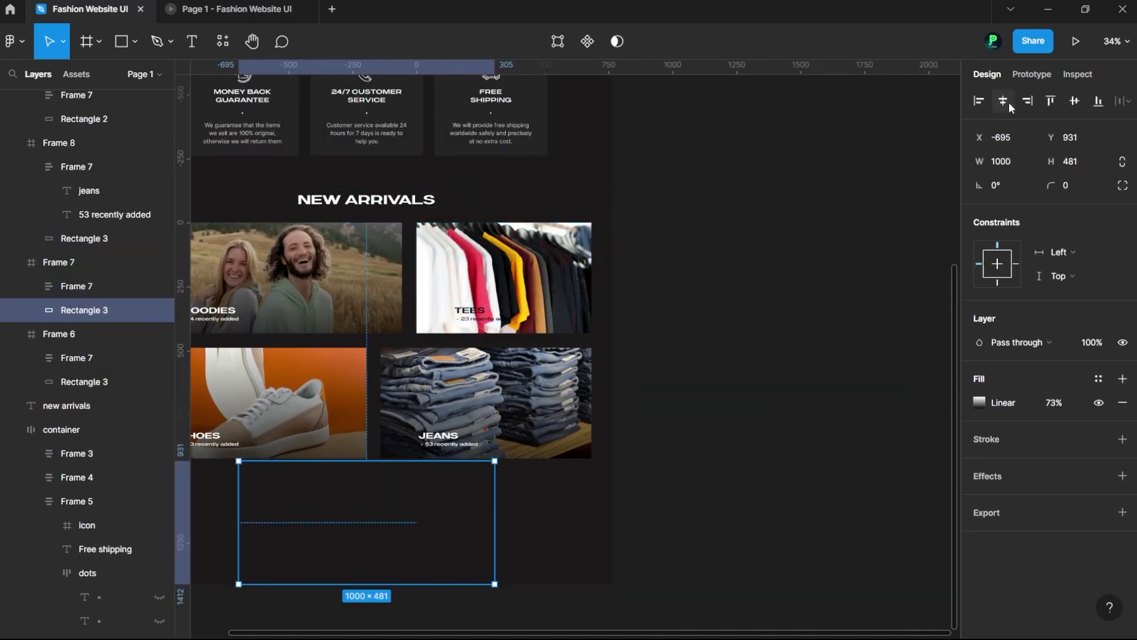
Preview the page to check the card labels over their gradients.
click(750, 455)
key(ctrl+alt+Return)
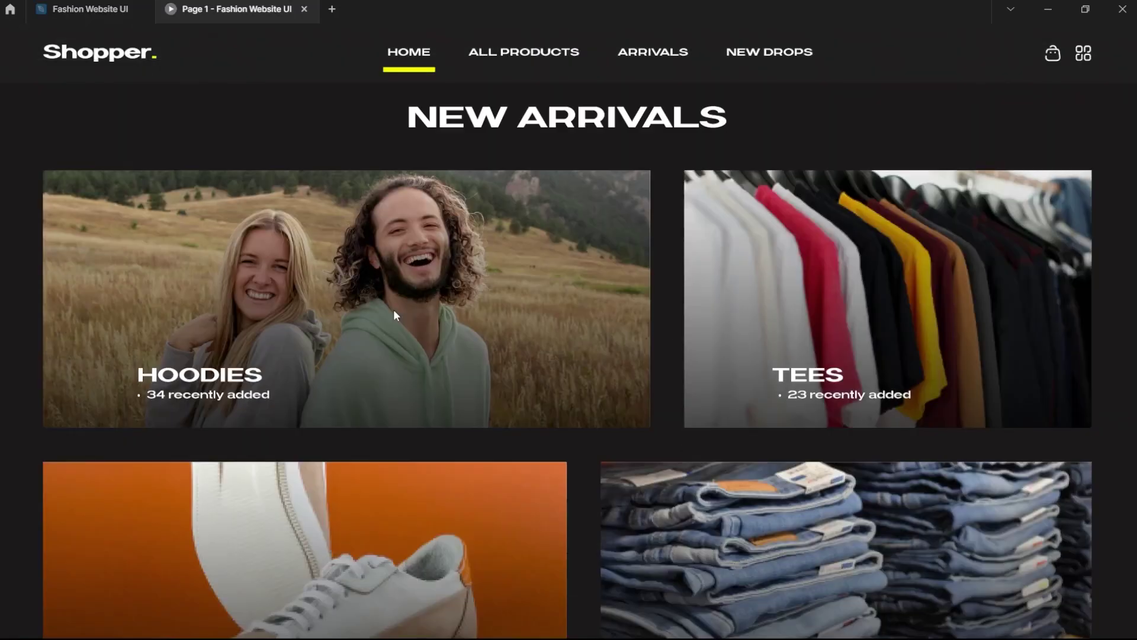
scroll(585, 268, up, 5)
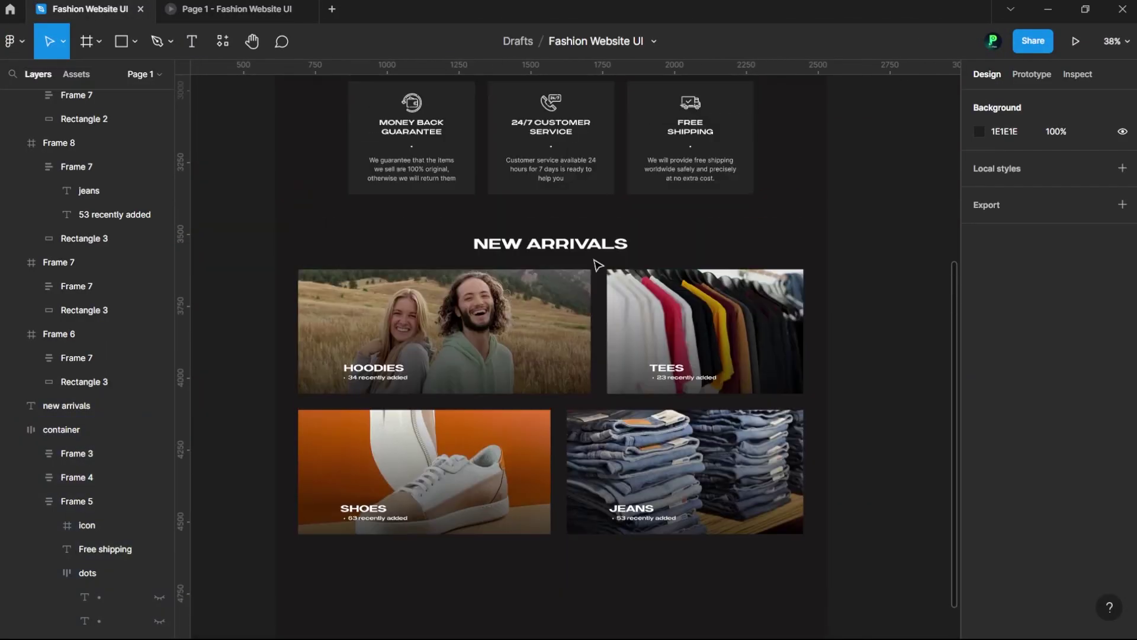
Group the cards with the heading in auto layout at 1920 width and duplicate the section.
key(ctrl+g)
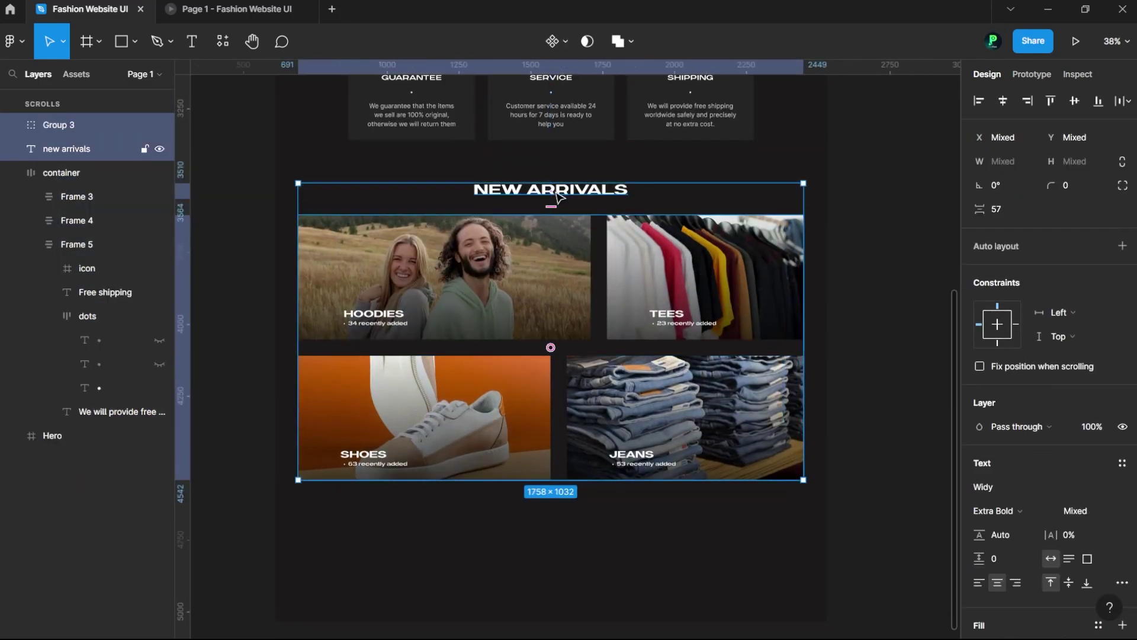
key(shift+a)
drag(821, 201, 830, 265)
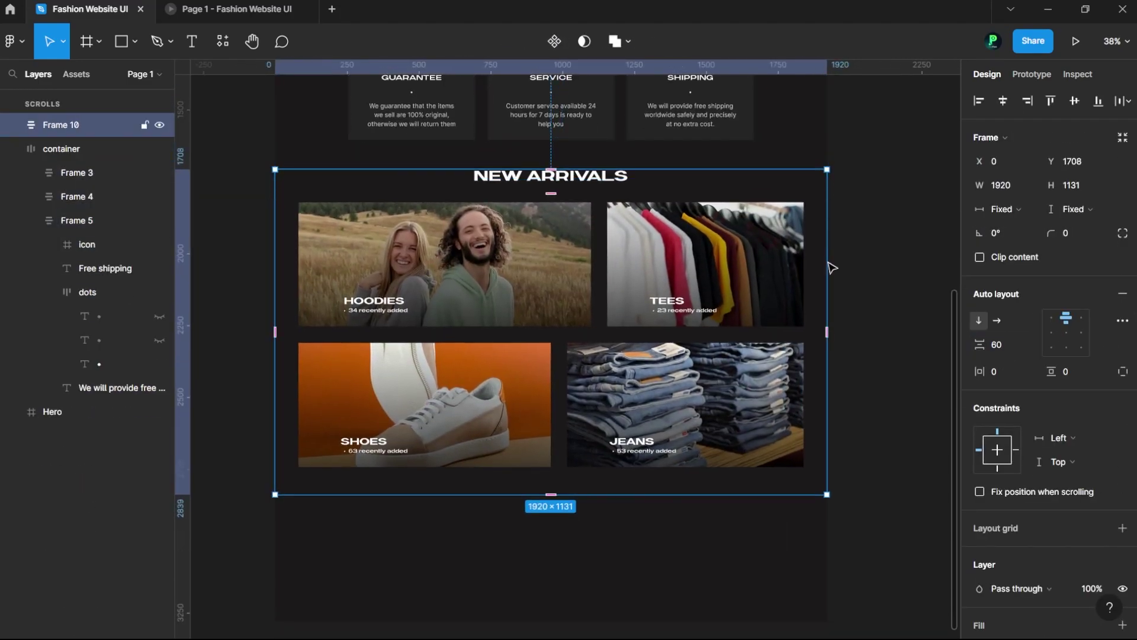
key(ctrl+d)
Rename the copied heading to FEATURED PRODUCTS and add an ALL tab label.
scroll(873, 269, down, 3)
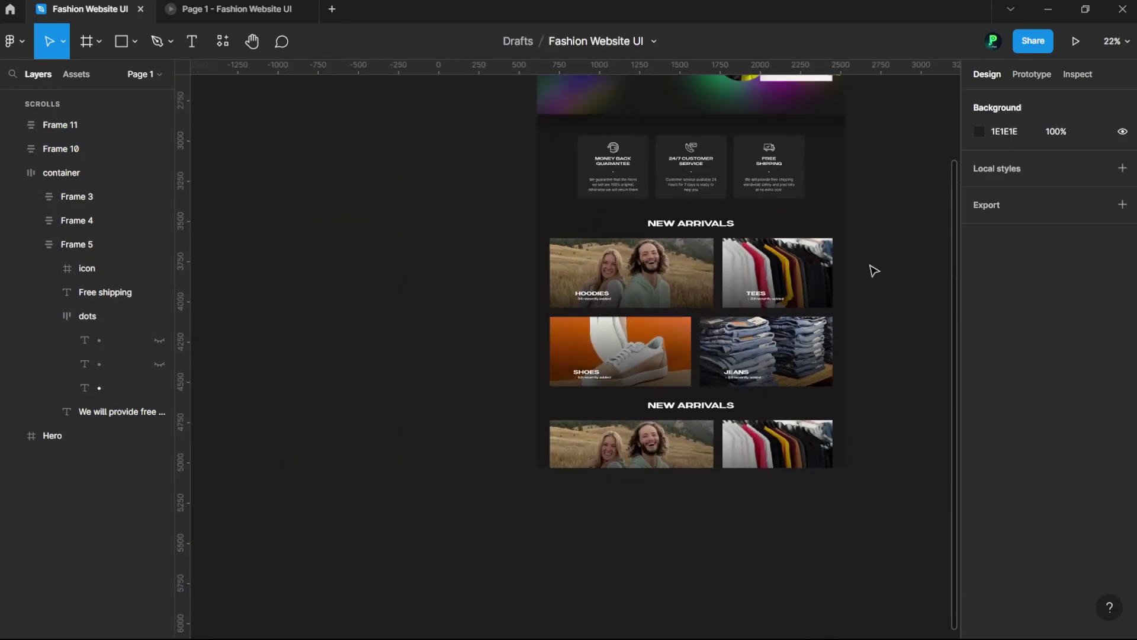
scroll(873, 269, up, 5)
scroll(739, 325, down, 5)
scroll(739, 325, up, 3)
click(76, 232)
click(622, 520)
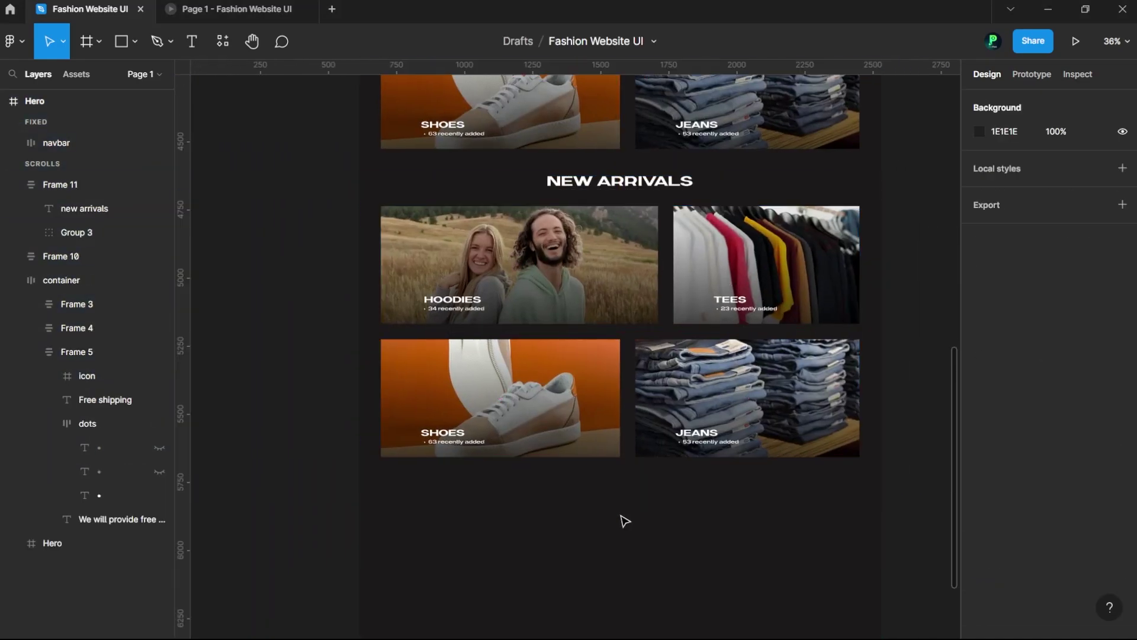
click(77, 233)
click(622, 520)
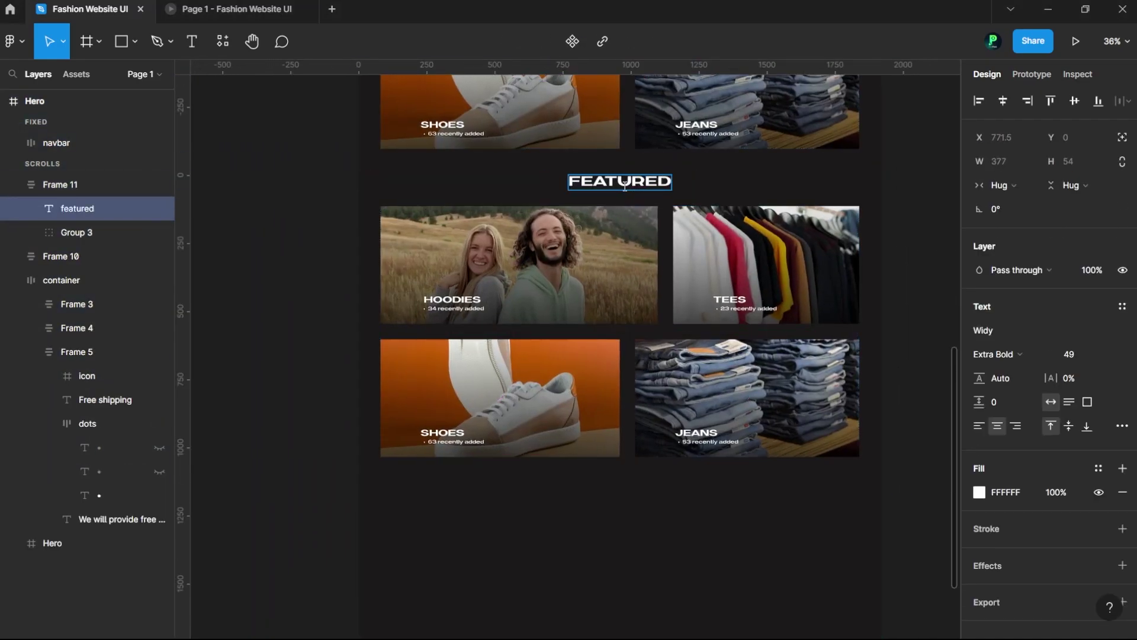
key(ctrl+v)
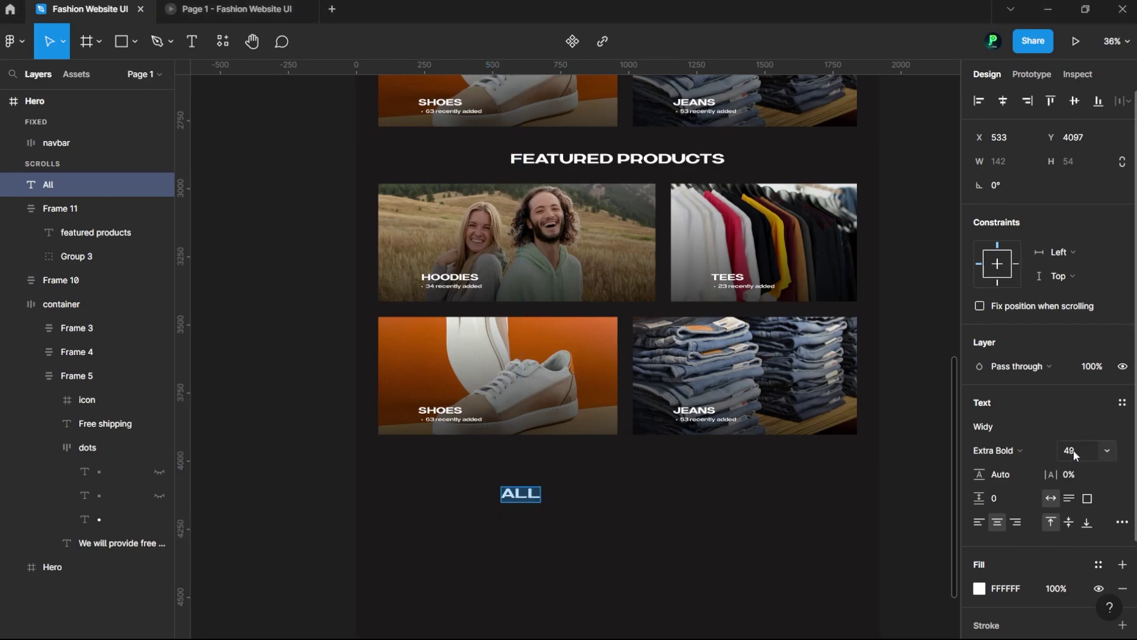
scroll(479, 472, up, 3)
scroll(756, 396, down, 3)
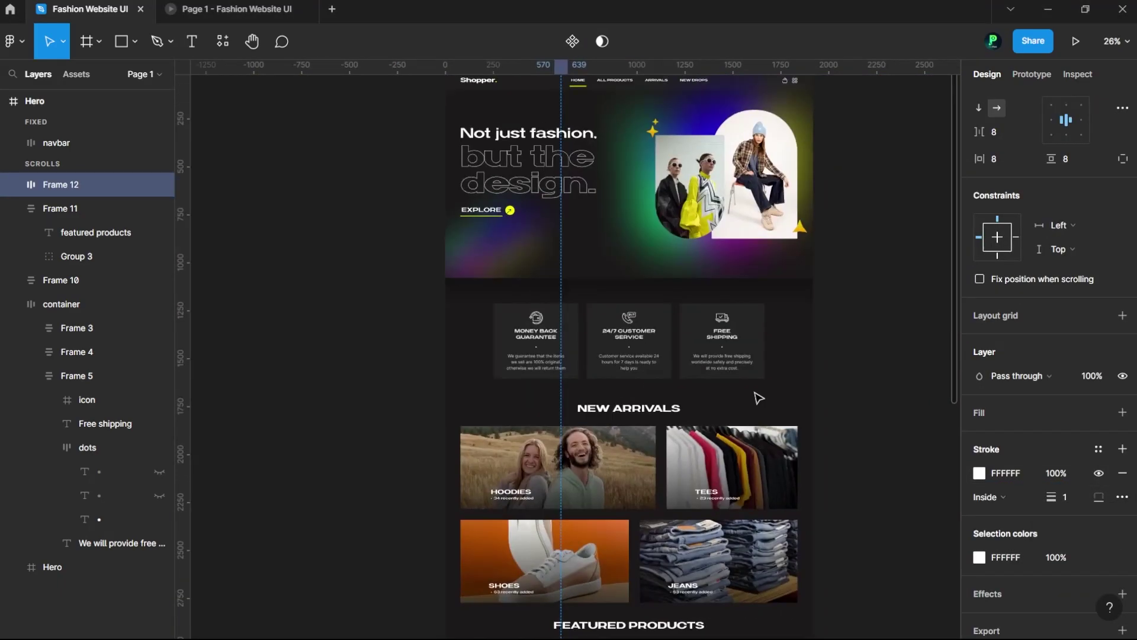
scroll(604, 589, up, 3)
key(Escape)
scroll(444, 474, up, 1)
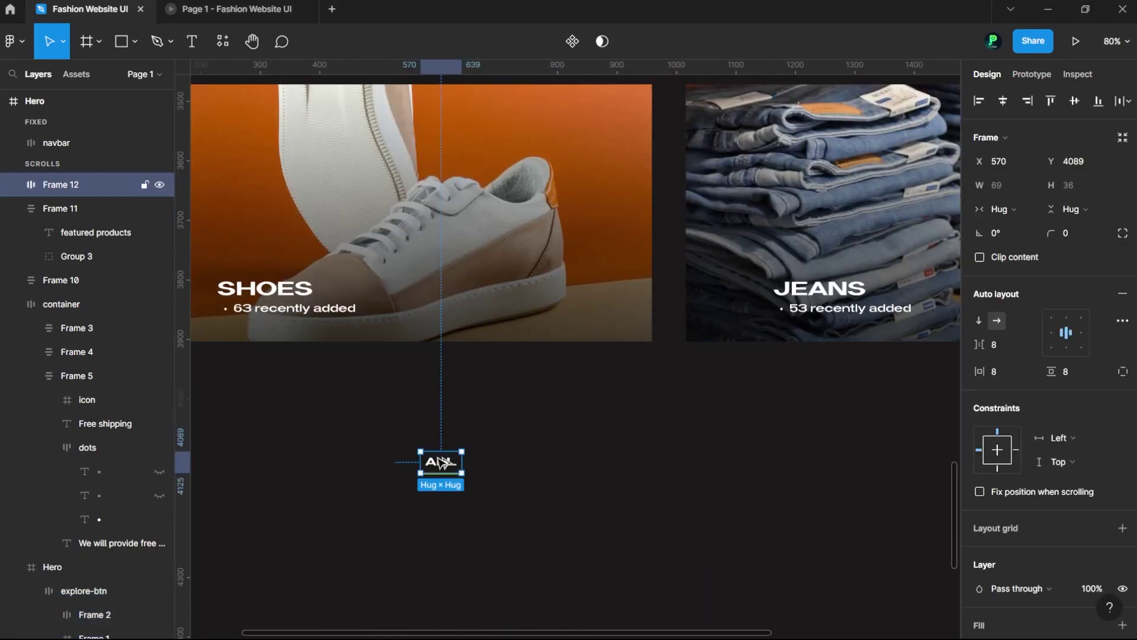
Add MEN, WOMEN and KIDS tab labels beside ALL.
click(509, 466)
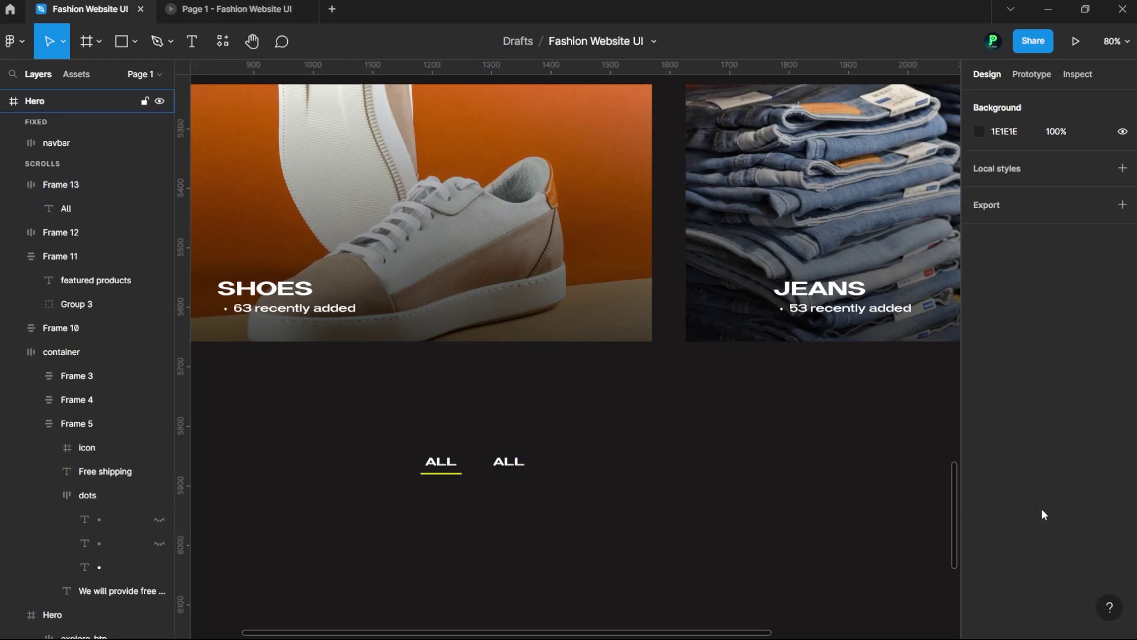
click(510, 462)
double_click(509, 462)
text(MEN)
drag(509, 462, 604, 470)
double_click(593, 463)
text(WOMEN)
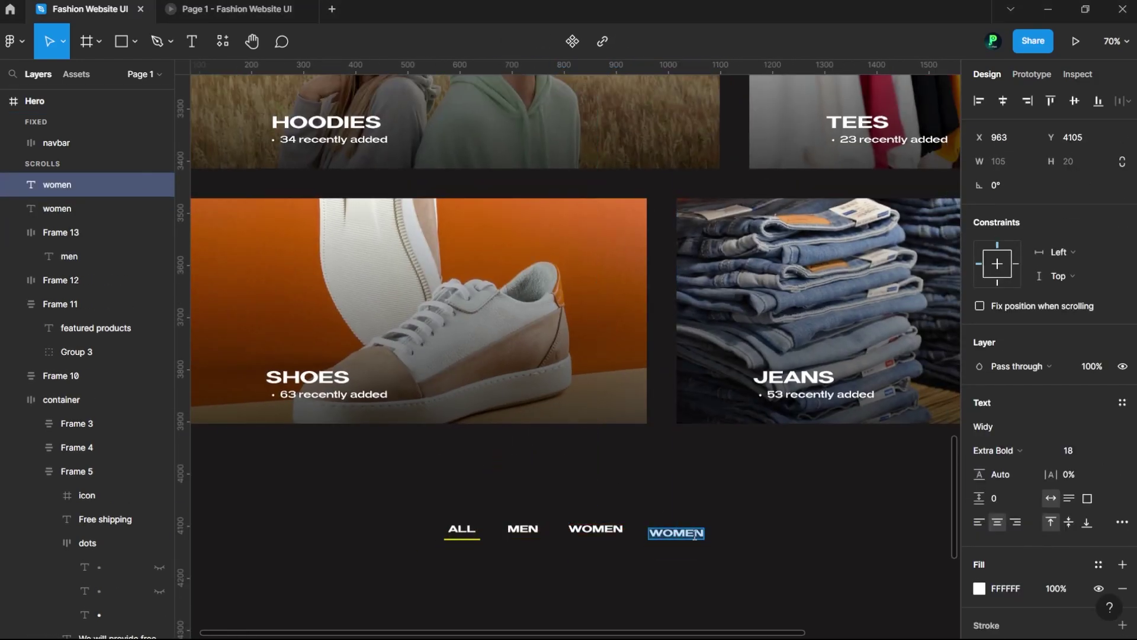
text(KIDS)
Wrap the ALL, MEN, WOMEN, TEENS, KIDS tabs in an auto layout row with spacing.
key(Escape)
text(TEENS)
drag(810, 496, 441, 590)
key(shift+a)
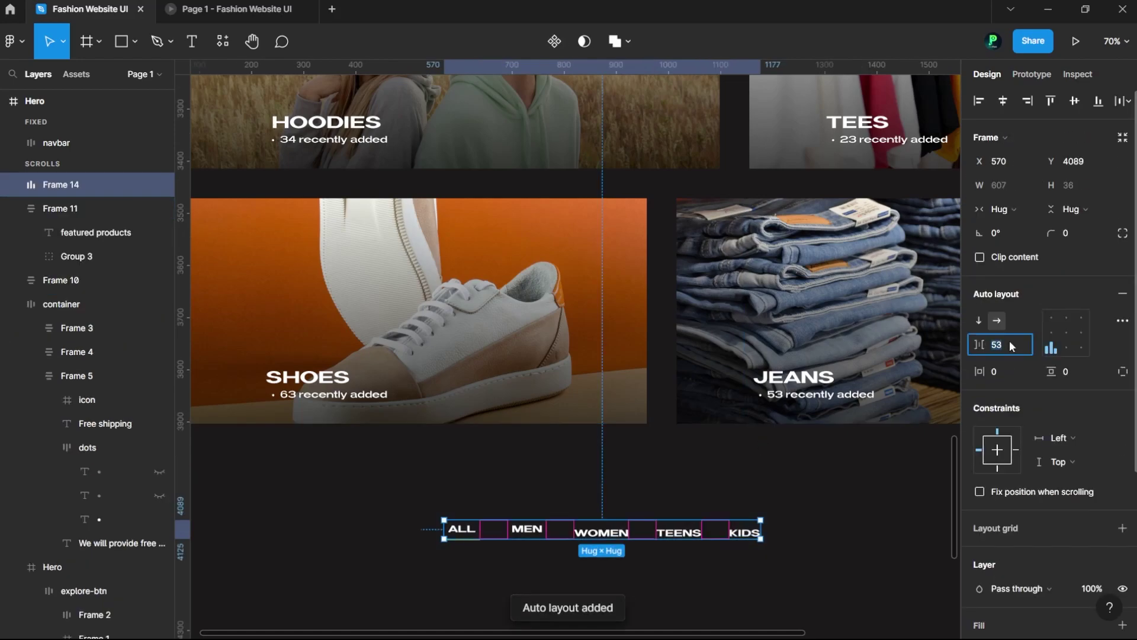
scroll(596, 503, down, 2)
click(525, 468)
click(610, 474)
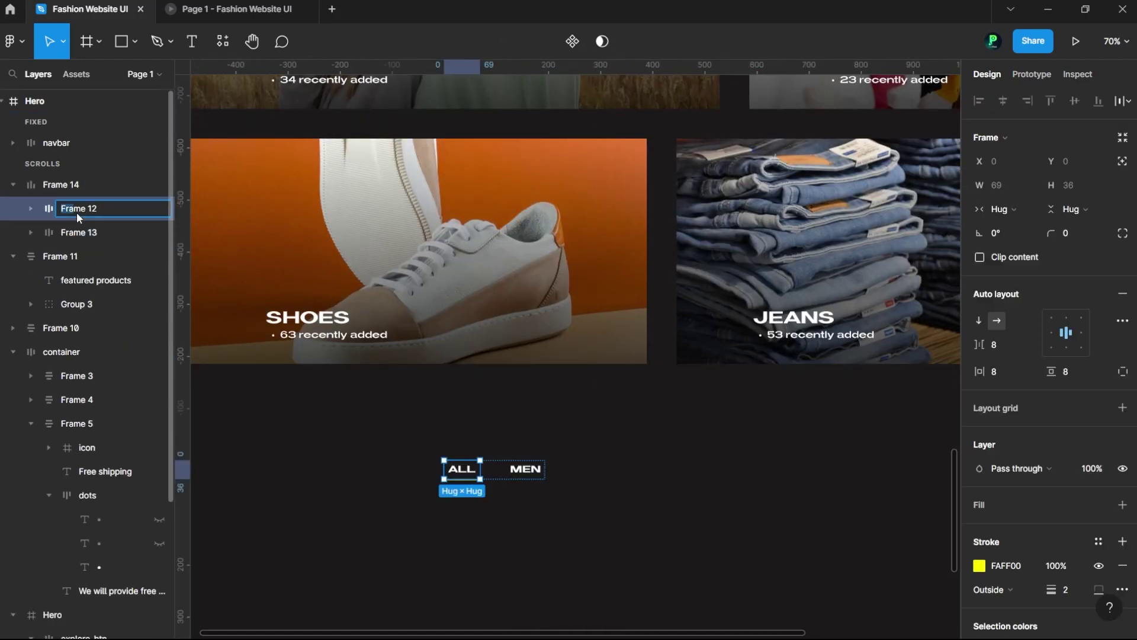
key(ctrl+shift+z)
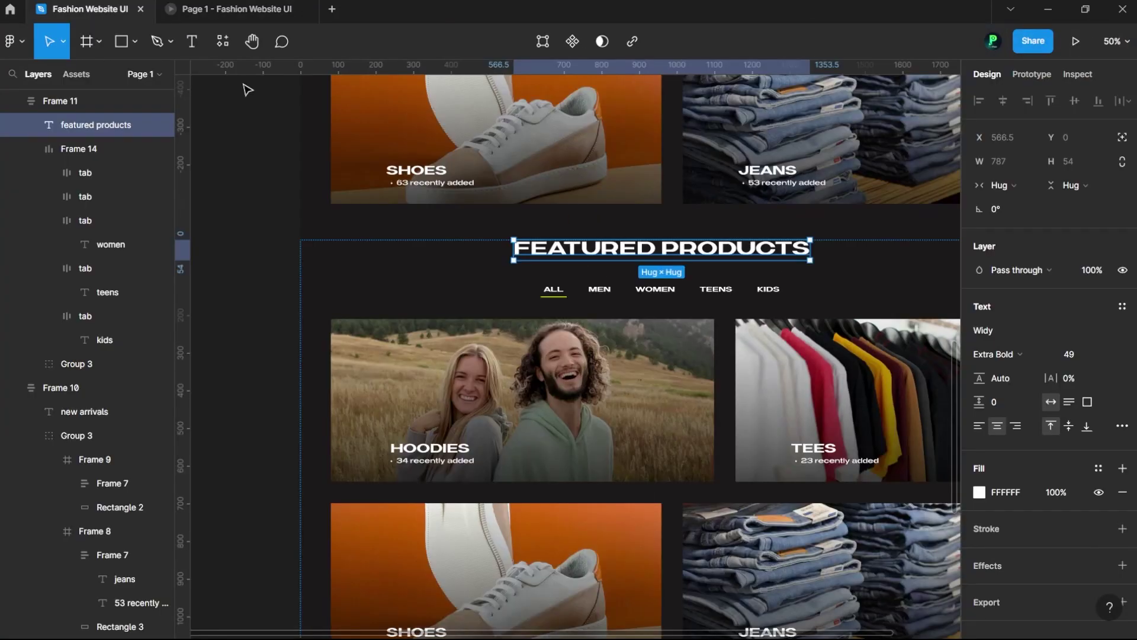
scroll(429, 478, down, 5)
click(429, 477)
Draw a product card frame filled dark grey 262424 with a small NEW badge.
key(f)
drag(367, 325, 474, 490)
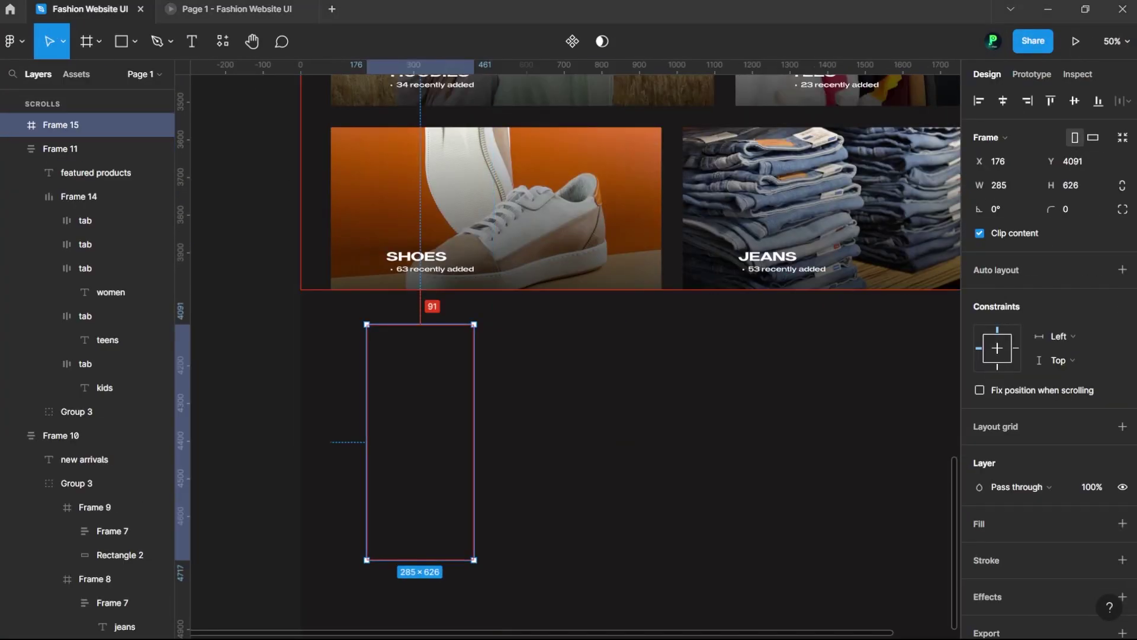
click(979, 548)
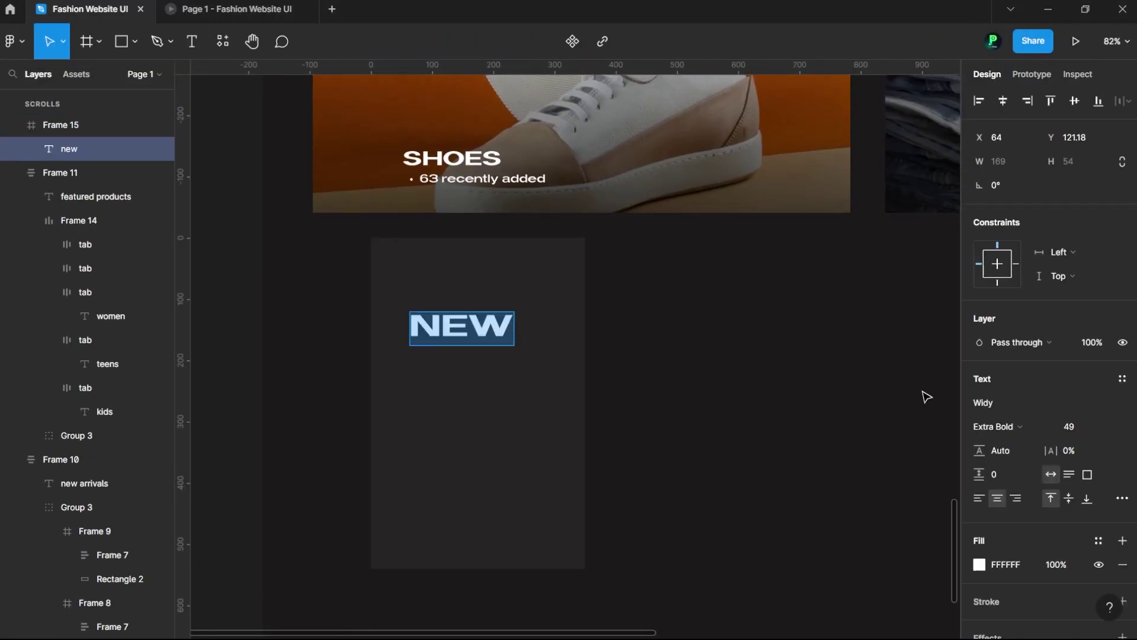
key(shift+a)
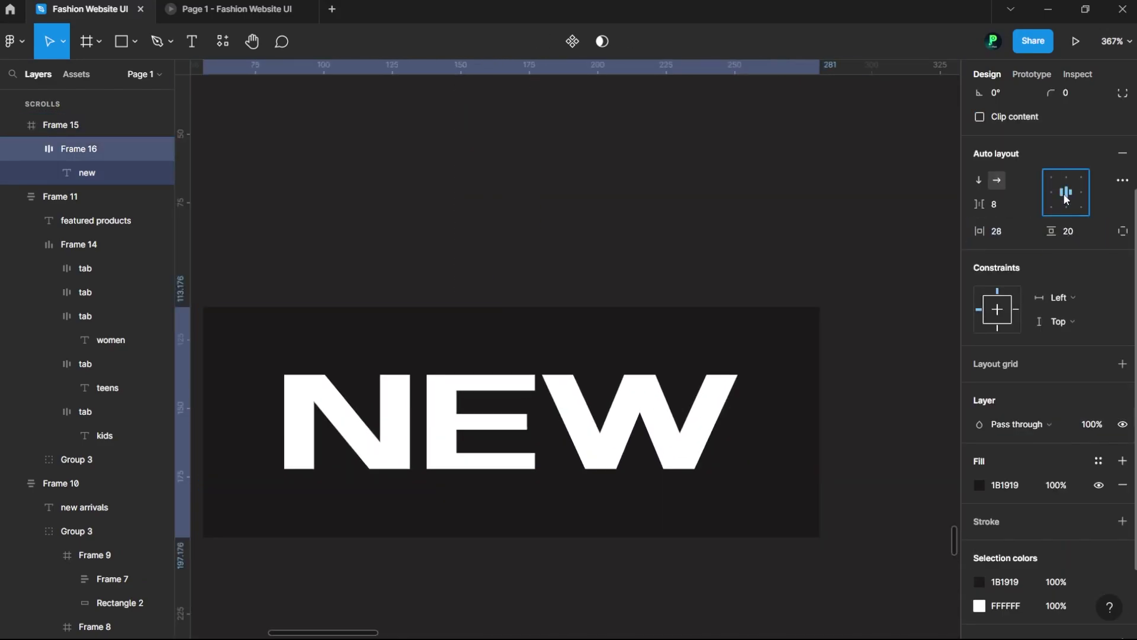
key(k)
drag(774, 434, 641, 427)
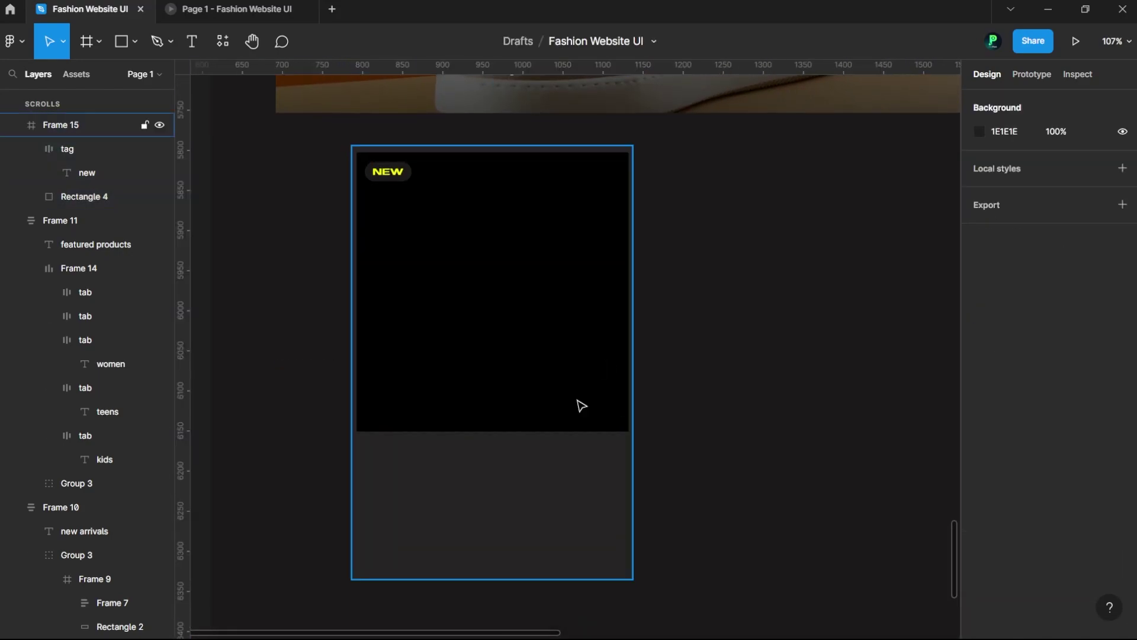
Place the T-SHIRT FOR MEN title and $29 price beneath the card image.
click(947, 251)
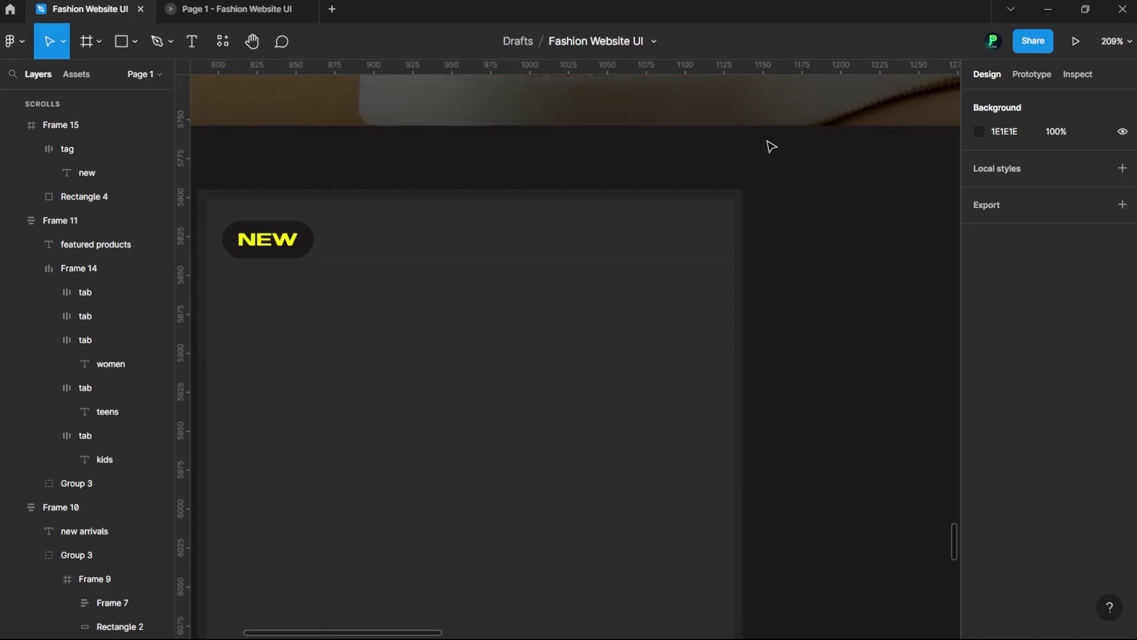
click(432, 482)
scroll(431, 482, down, 2)
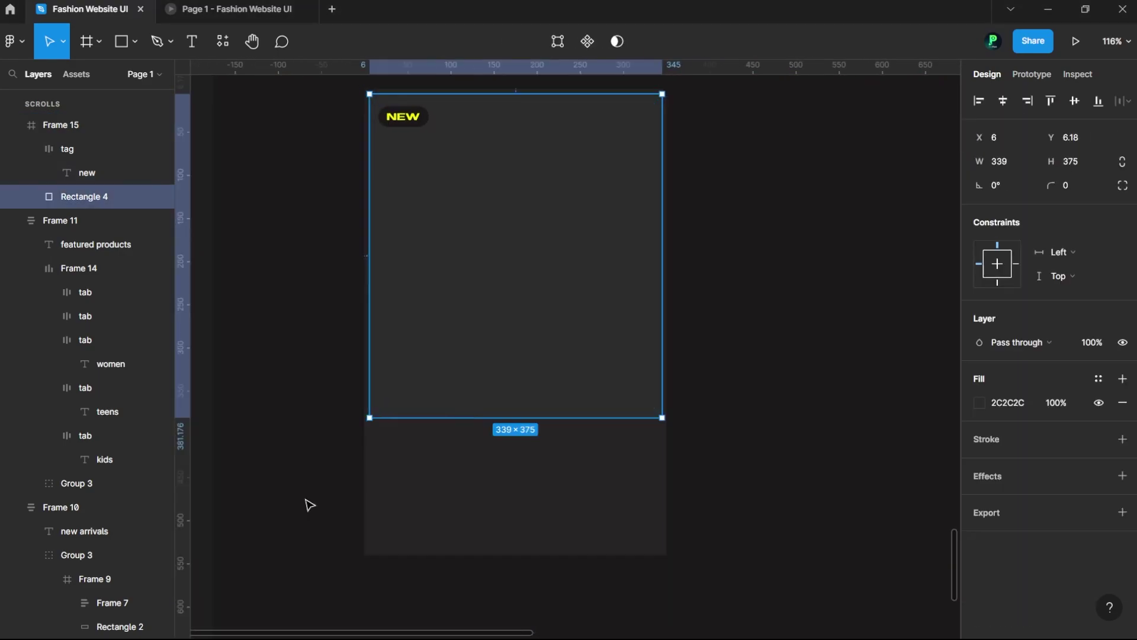
drag(441, 453, 468, 450)
ctrl+scroll(468, 450, up, 5)
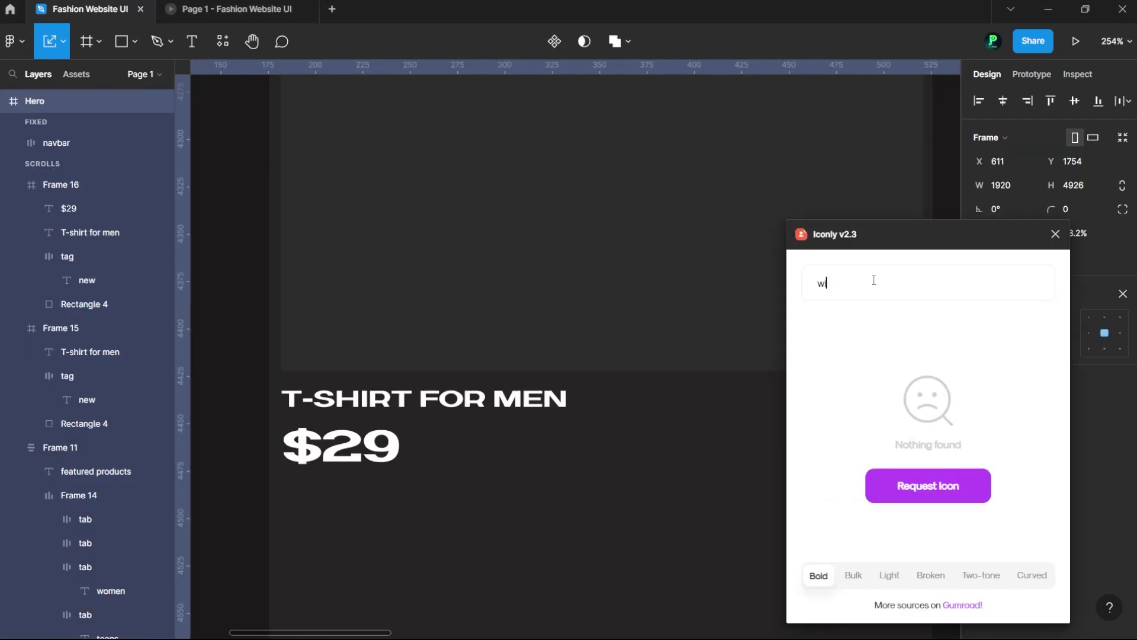
Add a Broken-style bag icon beside the heart and group both icons in a row.
key(BackSpace)
click(930, 576)
scroll(941, 440, down, 3)
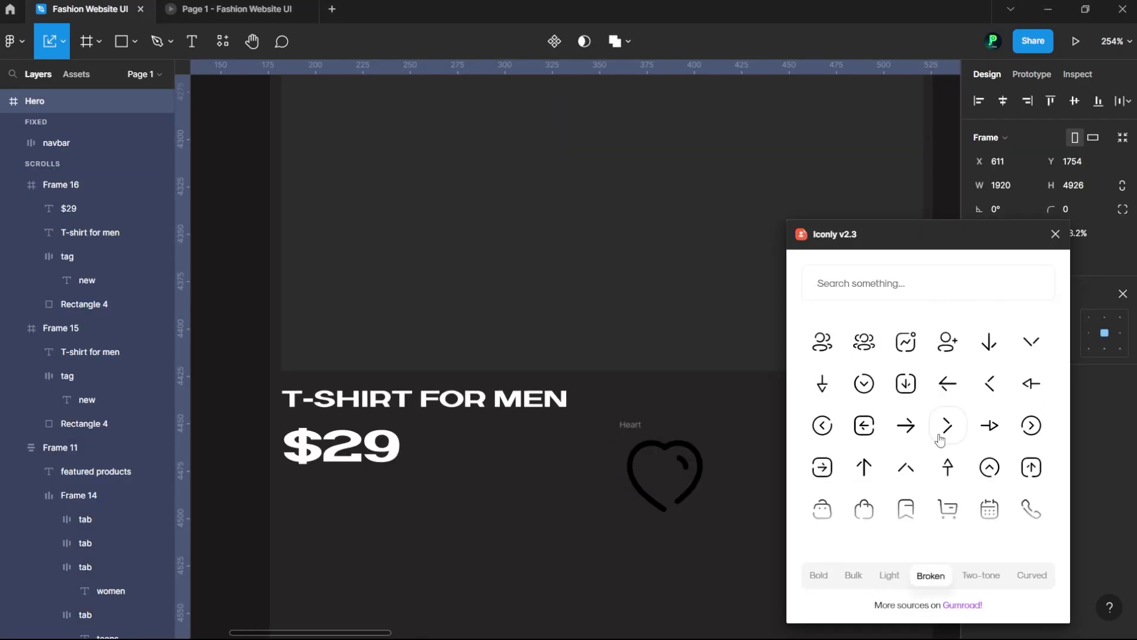
drag(653, 498, 573, 483)
click(1055, 234)
key(shift+a)
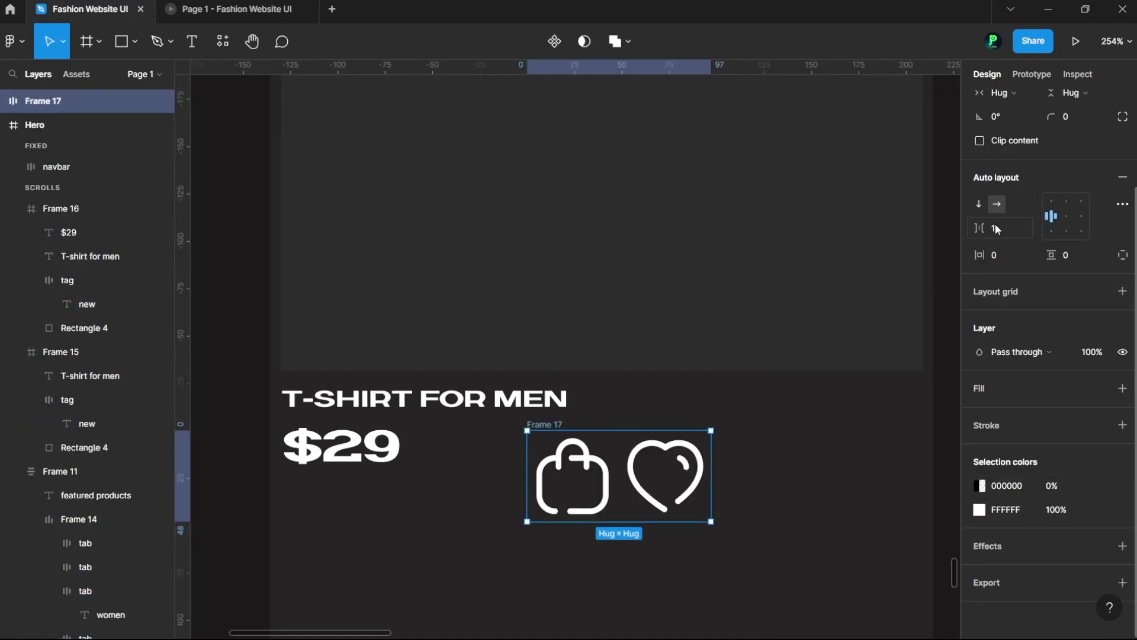
key(k)
scroll(741, 575, down, 5)
Wrap title, price and icons in one left-aligned row, spaced to opposite ends.
key(shift+a)
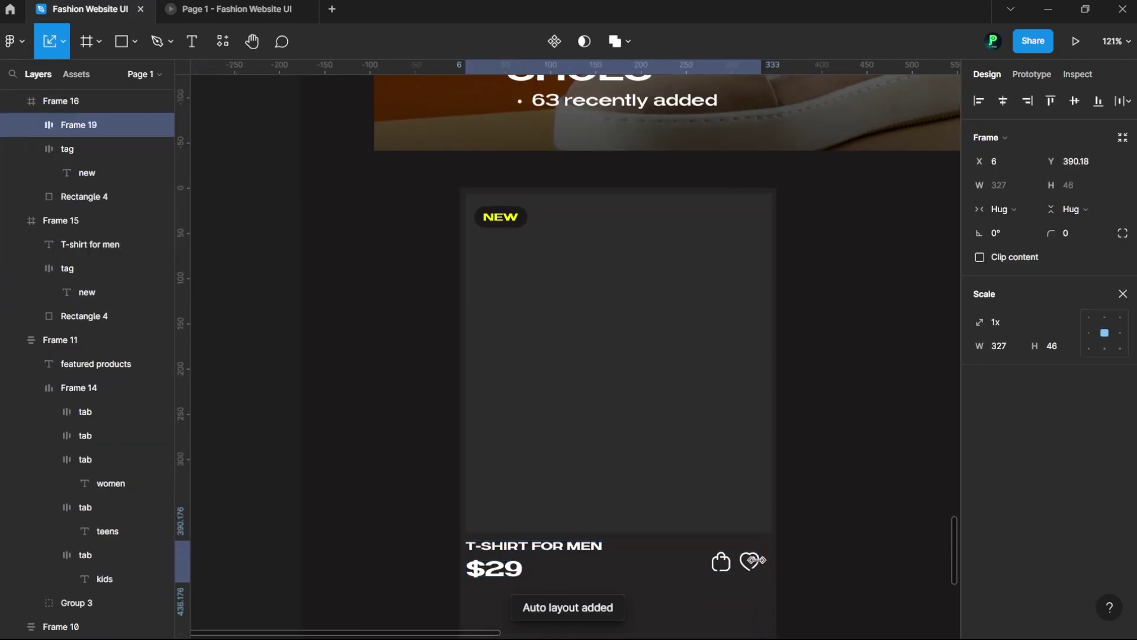
scroll(622, 356, down, 3)
click(1123, 321)
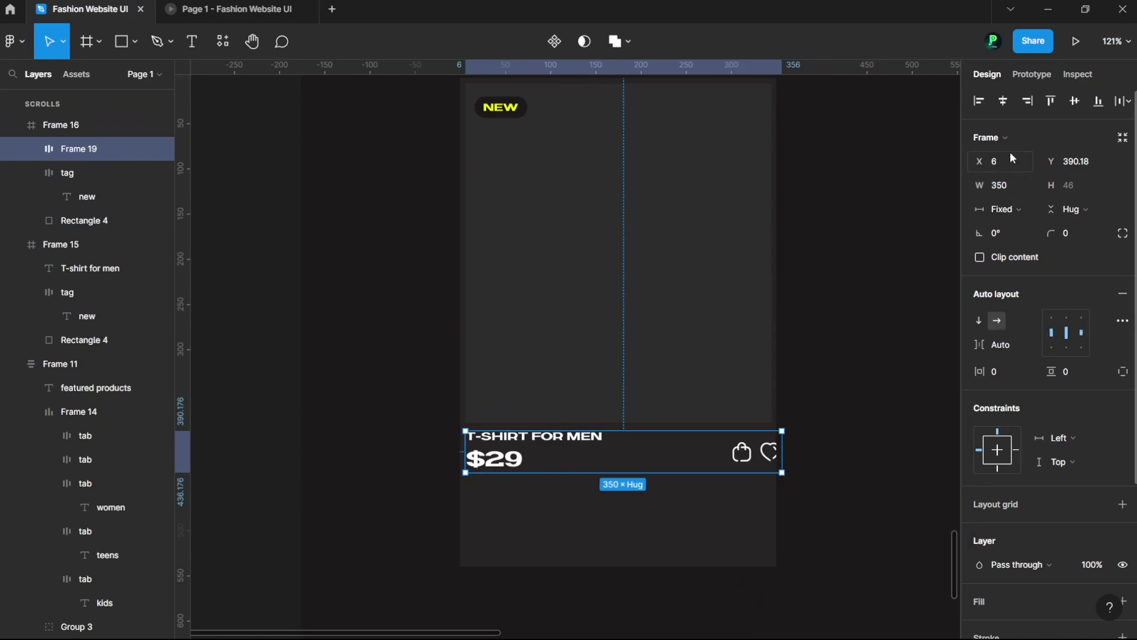
click(1000, 344)
scroll(622, 355, up, 3)
Set the info row's side padding to 5.
click(995, 372)
text(5)
key(Return)
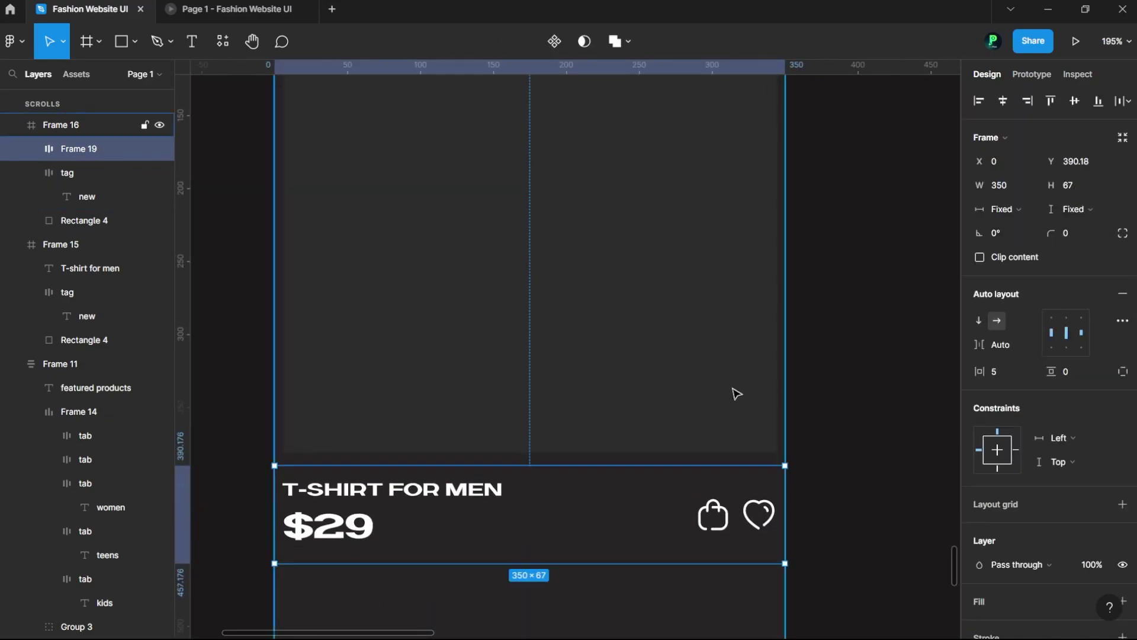
key(Escape)
scroll(737, 393, down, 2)
drag(981, 371, 997, 378)
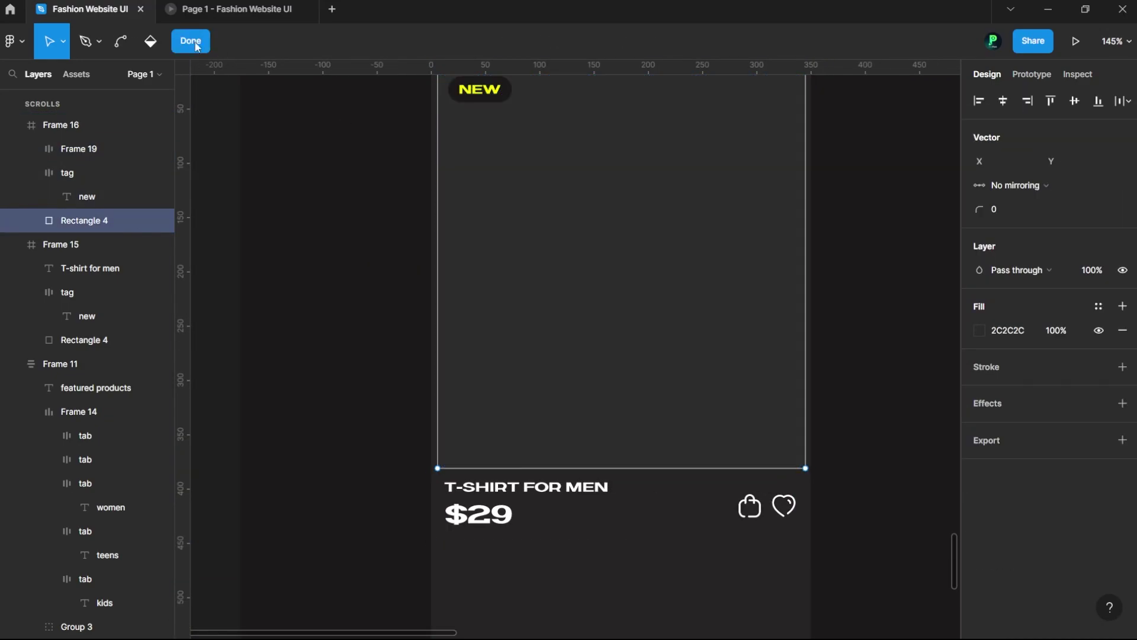
scroll(385, 349, up, 2)
Delete the leftover extra card frame, keeping the finished product card.
click(620, 140)
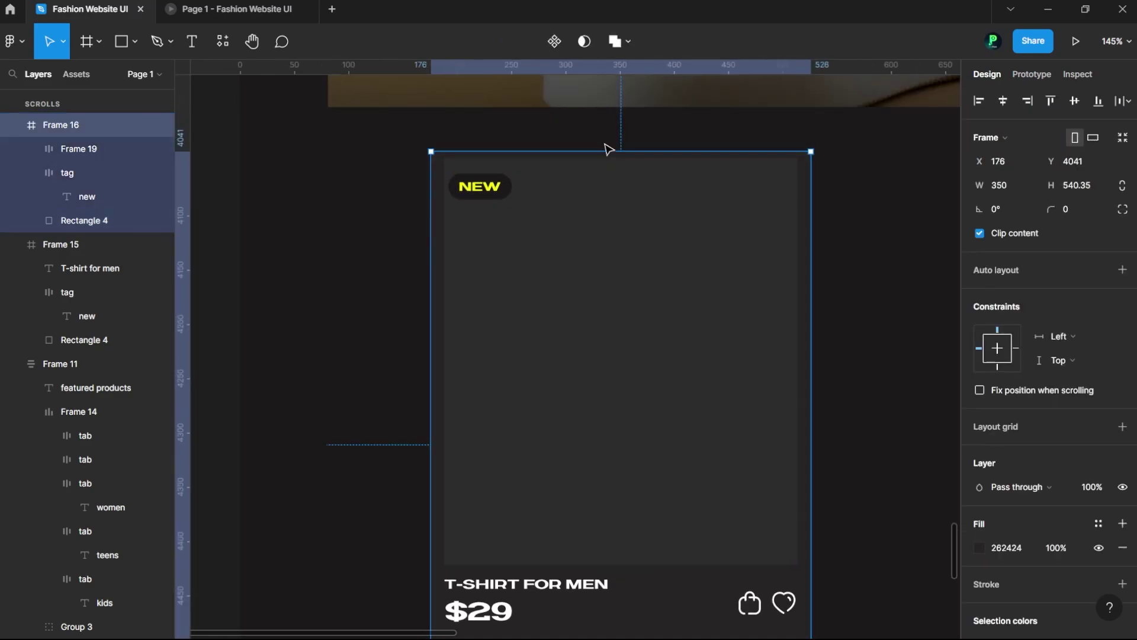
scroll(634, 124, up, 5)
click(737, 189)
scroll(737, 189, down, 10)
click(545, 583)
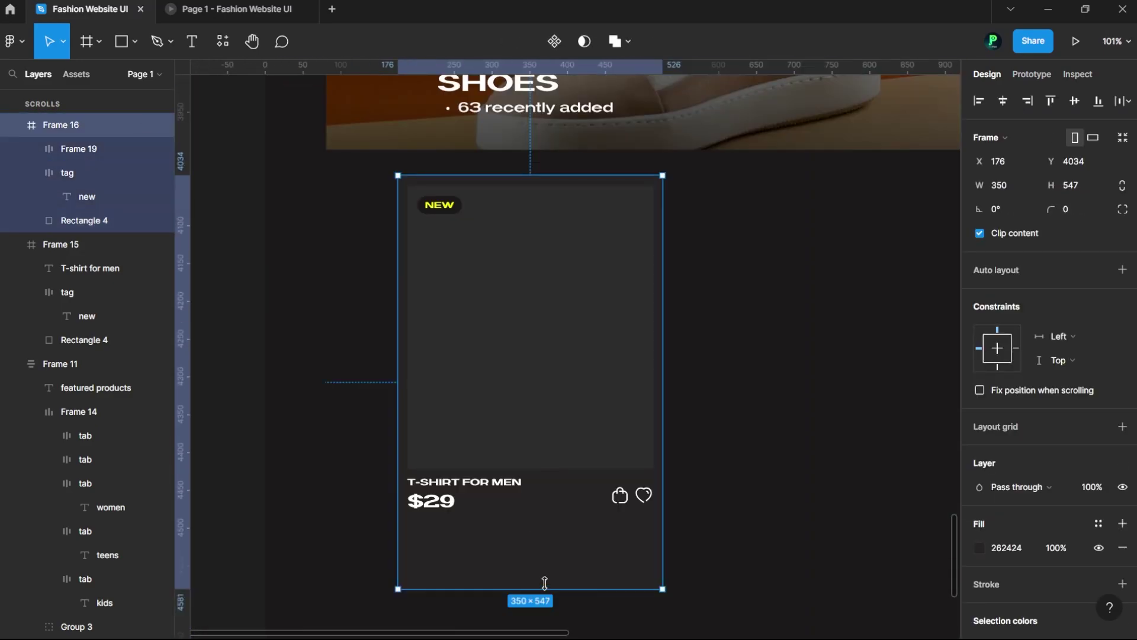
click(606, 588)
key(Delete)
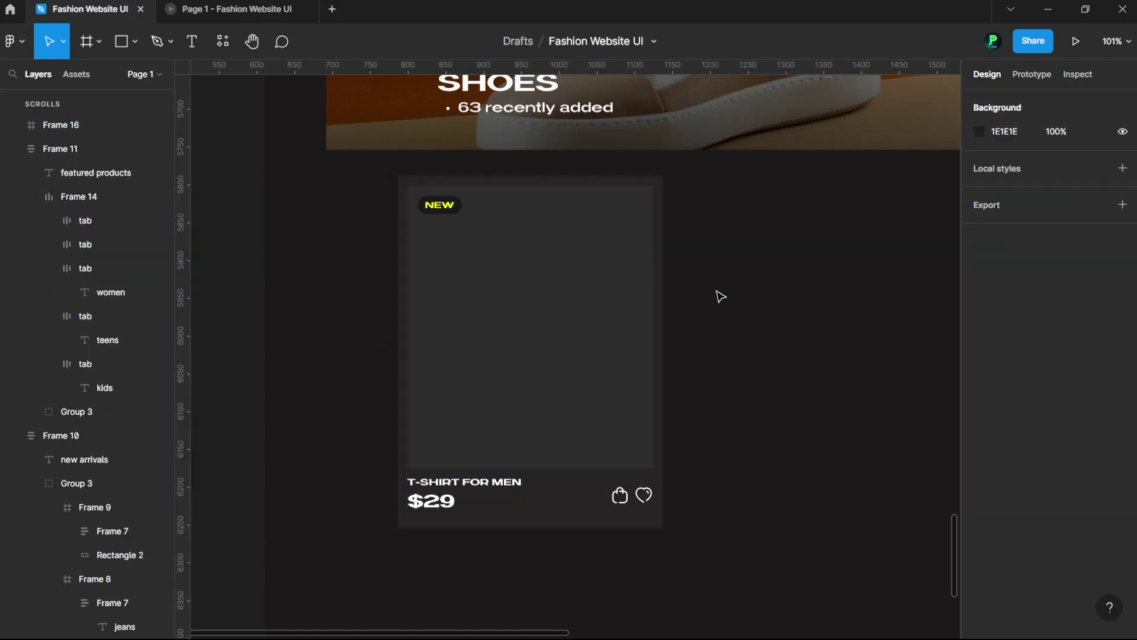
Duplicate the product card to start a row of copies.
scroll(716, 295, down, 1)
click(698, 322)
key(ctrl+d)
key(ctrl+d)
scroll(639, 385, down, 5)
Add another card copy and fill the first two cards with Unsplash t-shirt photos.
key(ctrl+d)
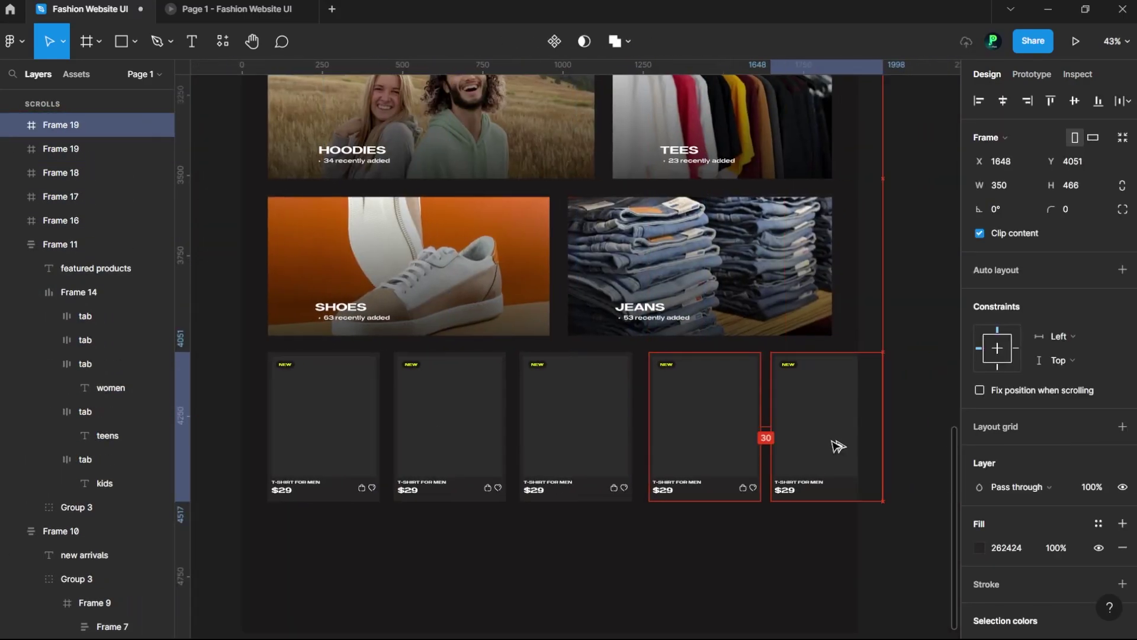
right_click(311, 414)
click(559, 262)
click(782, 289)
click(497, 434)
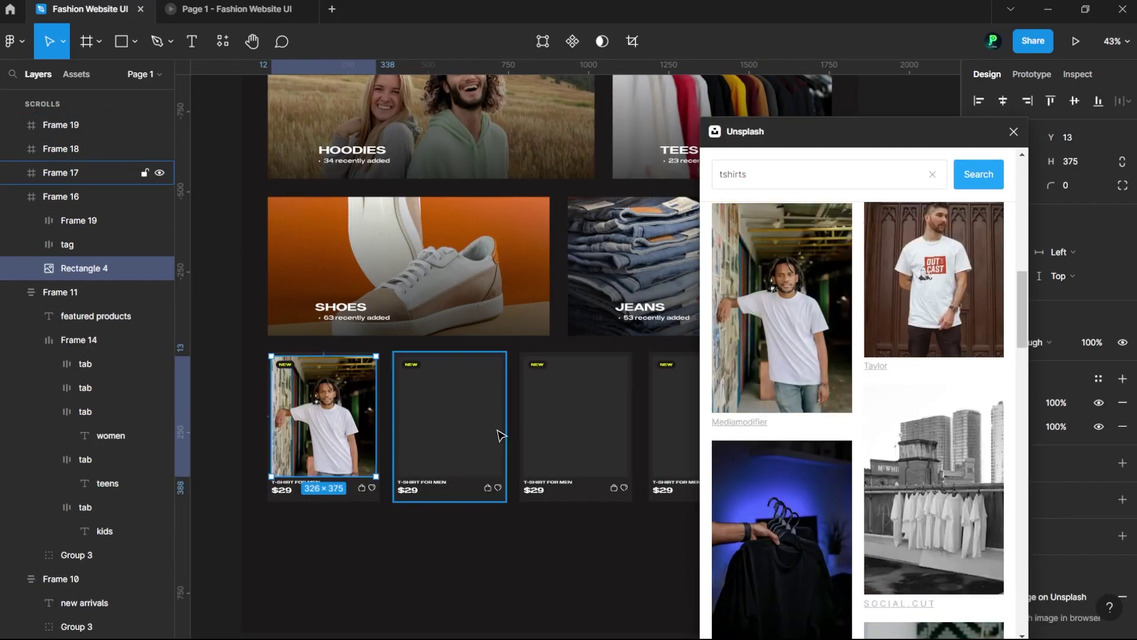
click(933, 261)
Give the third card a hoodies photo and the fourth a shoes photo.
click(581, 426)
triple_click(828, 175)
text(hoodes)
key(BackSpace)
key(BackSpace)
text(ies)
key(Return)
scroll(859, 415, down, 3)
click(671, 395)
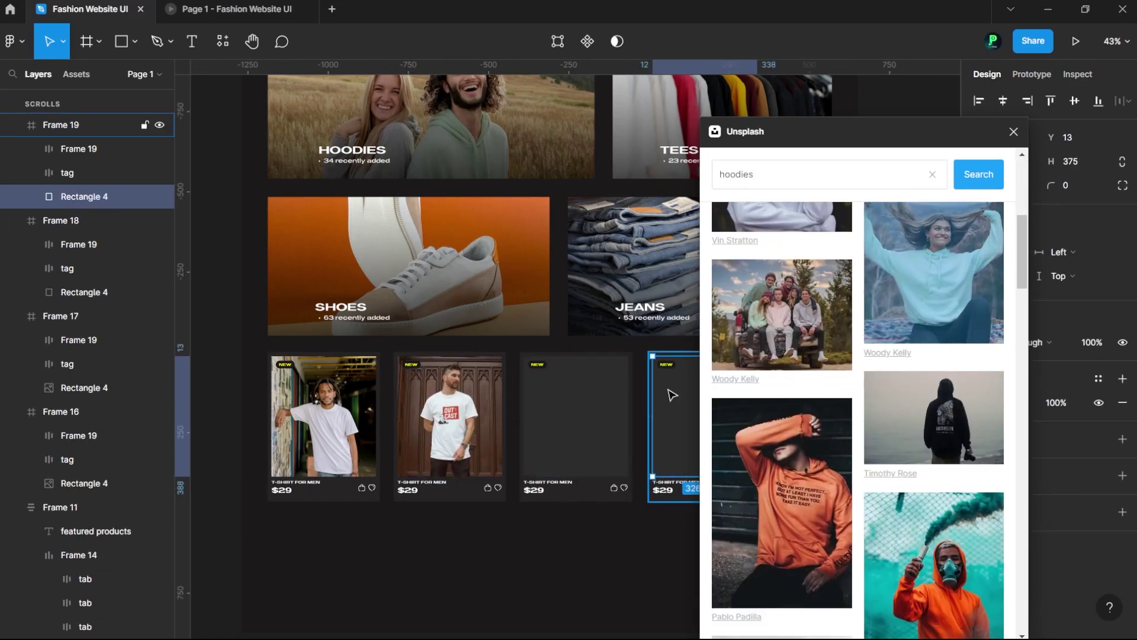
text(shoes)
click(934, 563)
Replace the second card's image with a jeans photo and close Unsplash.
click(450, 414)
text(jeans)
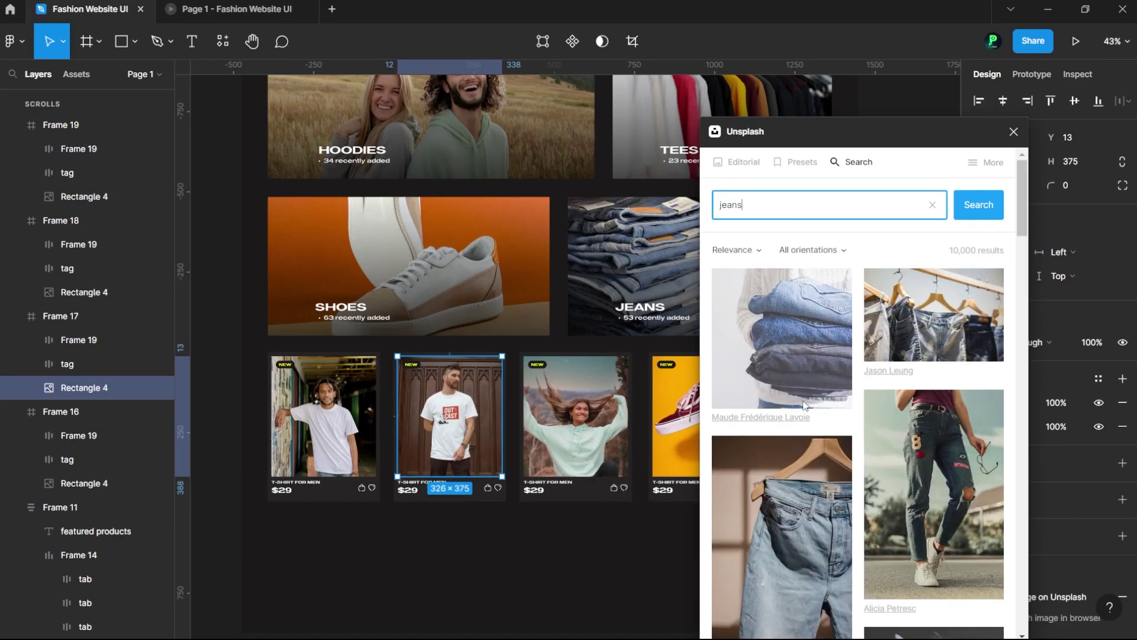
click(934, 504)
click(1015, 131)
Arrange the four photo cards in a spaced row and reposition the EXPLORE link.
click(300, 584)
click(550, 462)
click(853, 356)
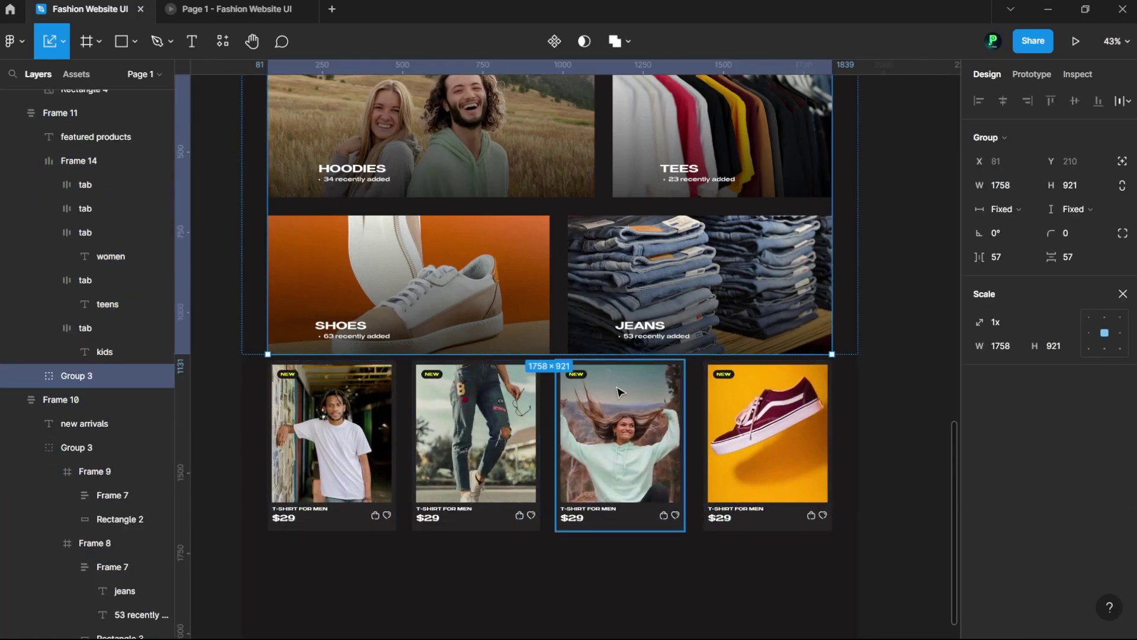
key(k)
scroll(851, 368, up, 5)
scroll(850, 367, down, 6)
key(v)
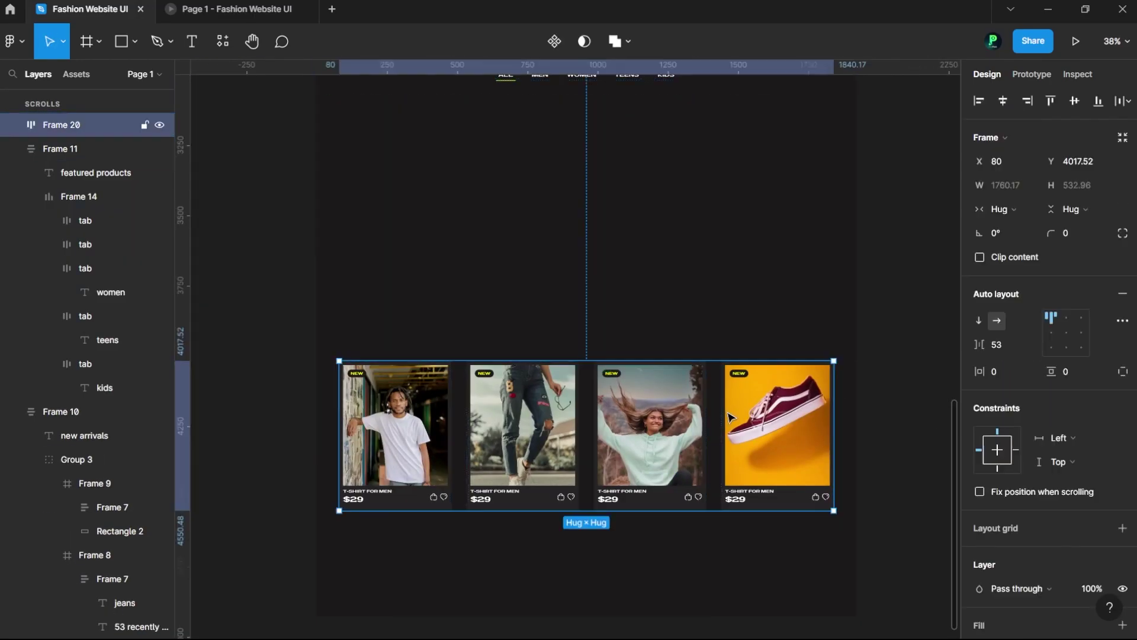
scroll(481, 318, up, 3)
ctrl+click(499, 439)
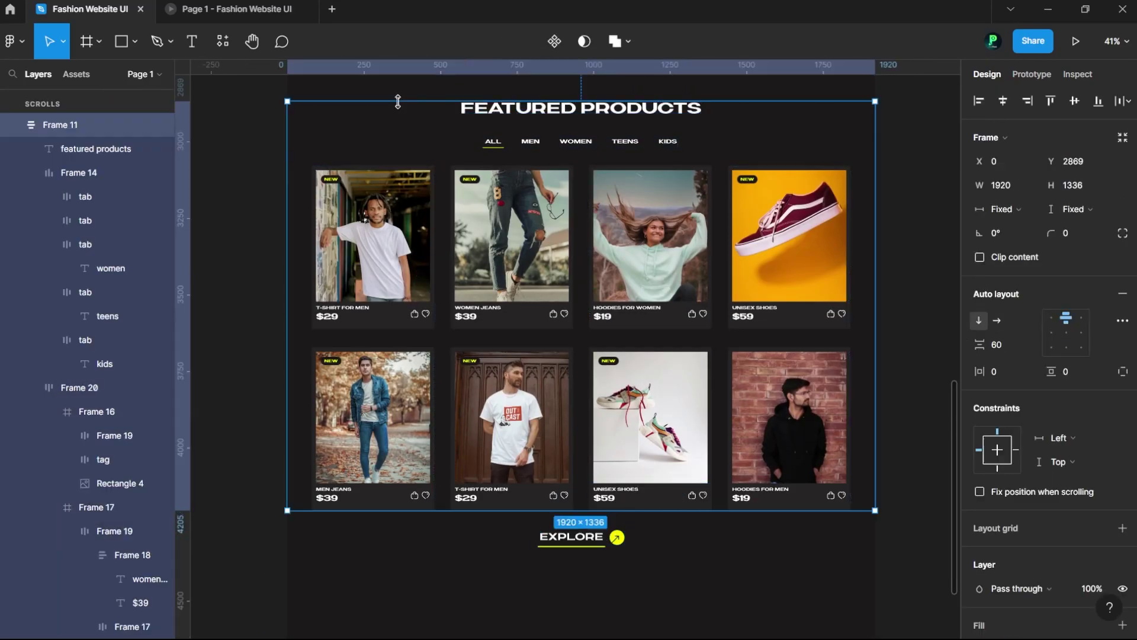
mouse_move(578, 536)
mouse_down()
mouse_move(601, 276)
mouse_move(660, 569)
mouse_up()
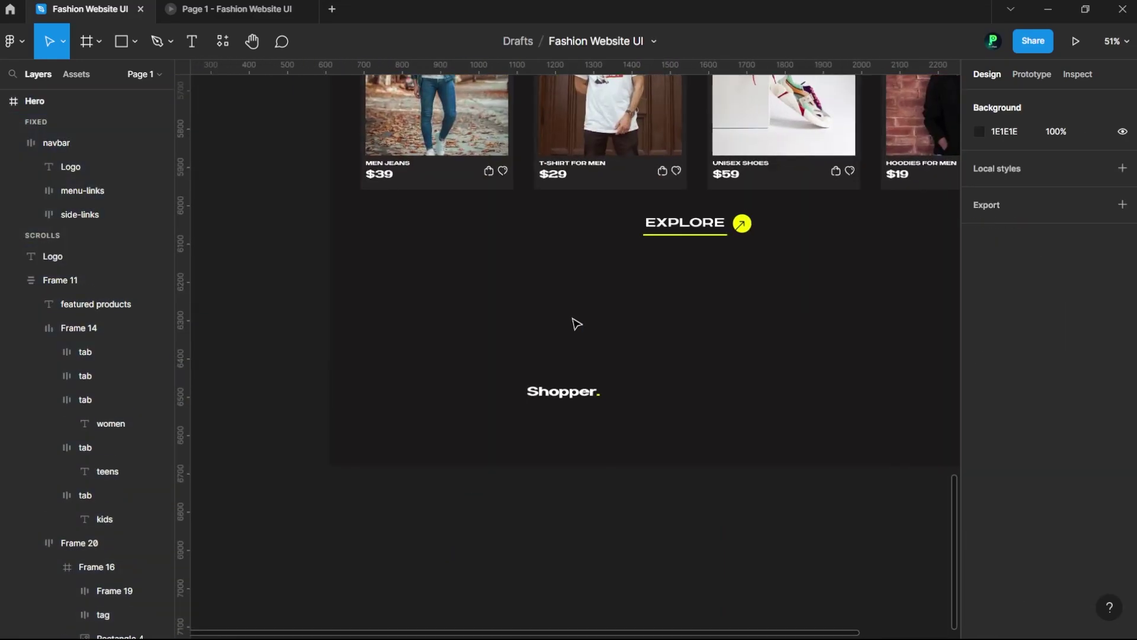
Create a footer frame at the page bottom holding the copied Shopper logo.
key(f)
drag(422, 298, 657, 398)
click(1016, 185)
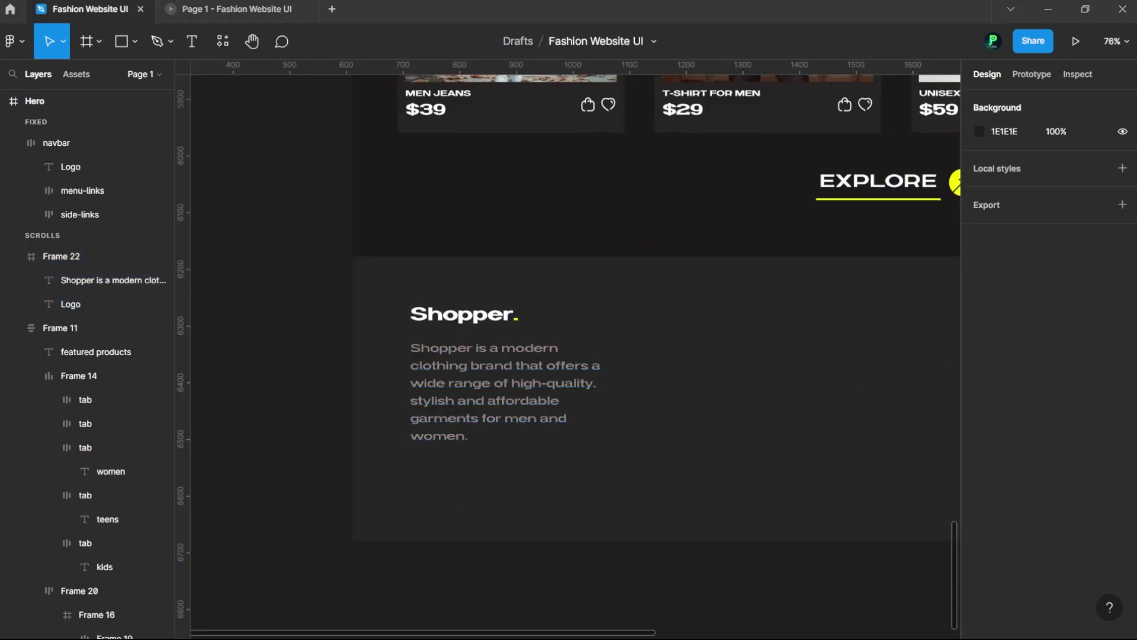
right_click(480, 463)
Insert Instagram, Facebook, Twitter and Pinterest icons and line them up in a row.
click(687, 254)
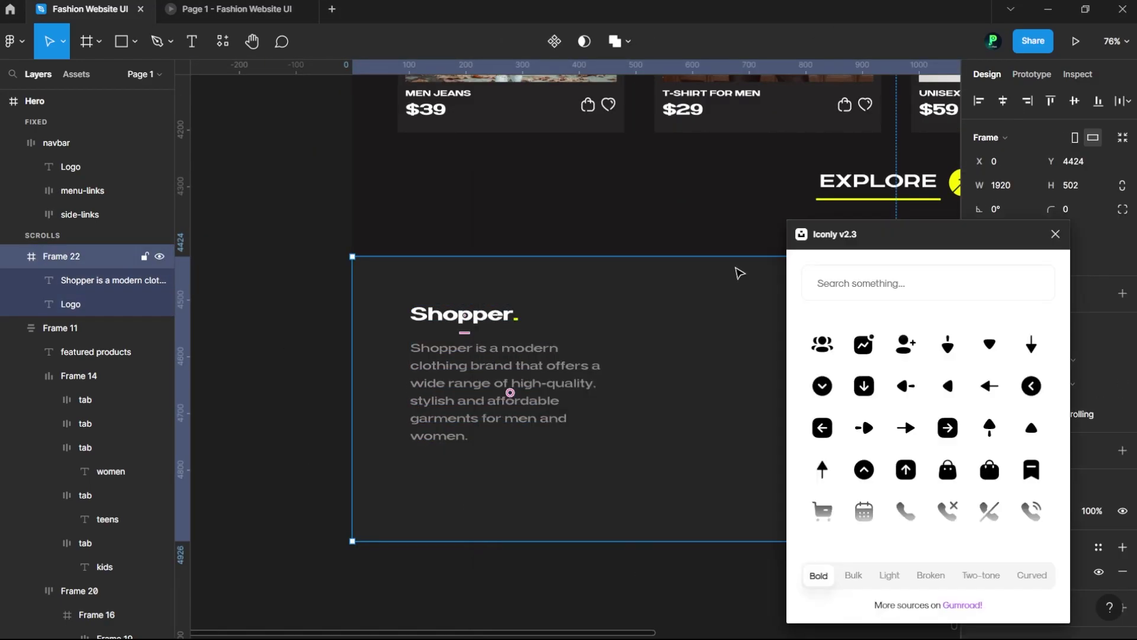
click(1055, 236)
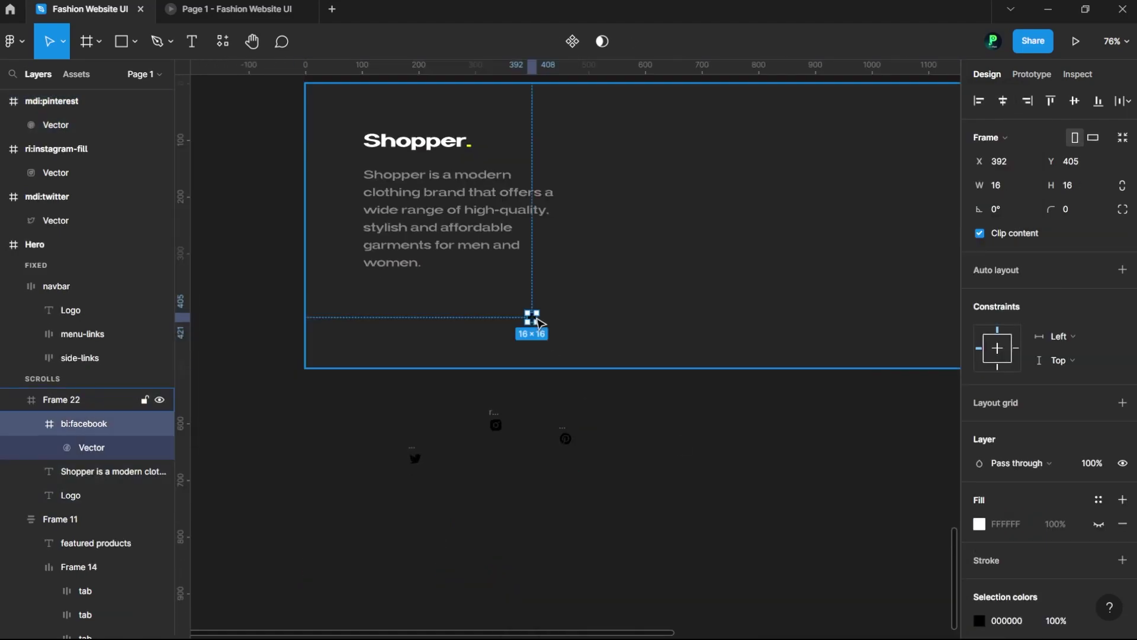
key(shift+a)
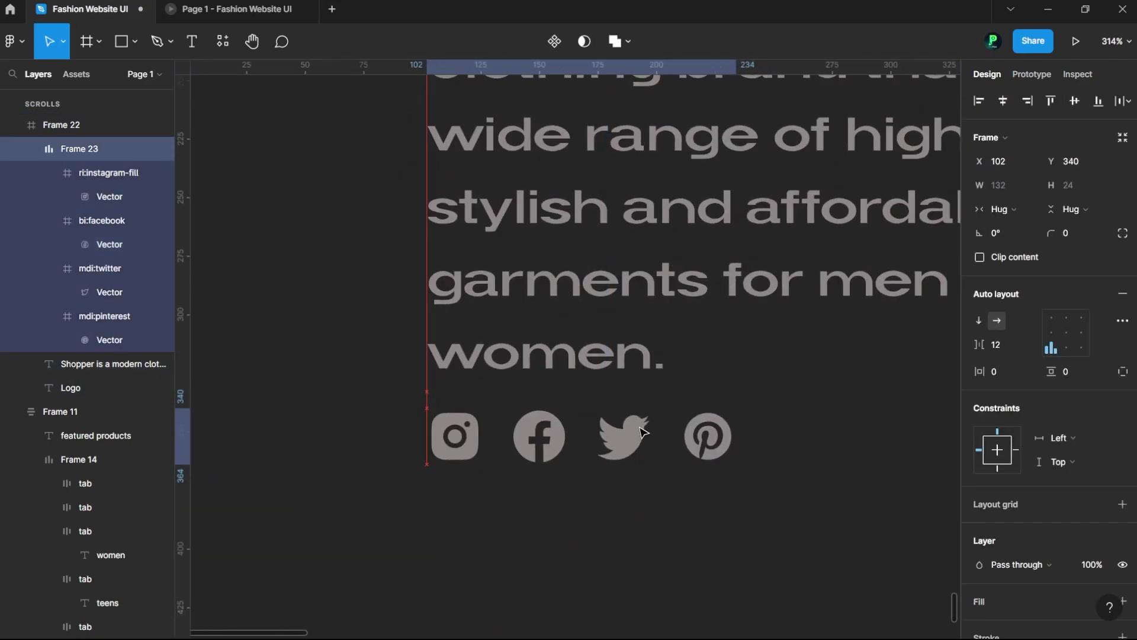
Draw a thin divider line under the brand description and wrap it in a row layout.
key(r)
drag(499, 450, 629, 450)
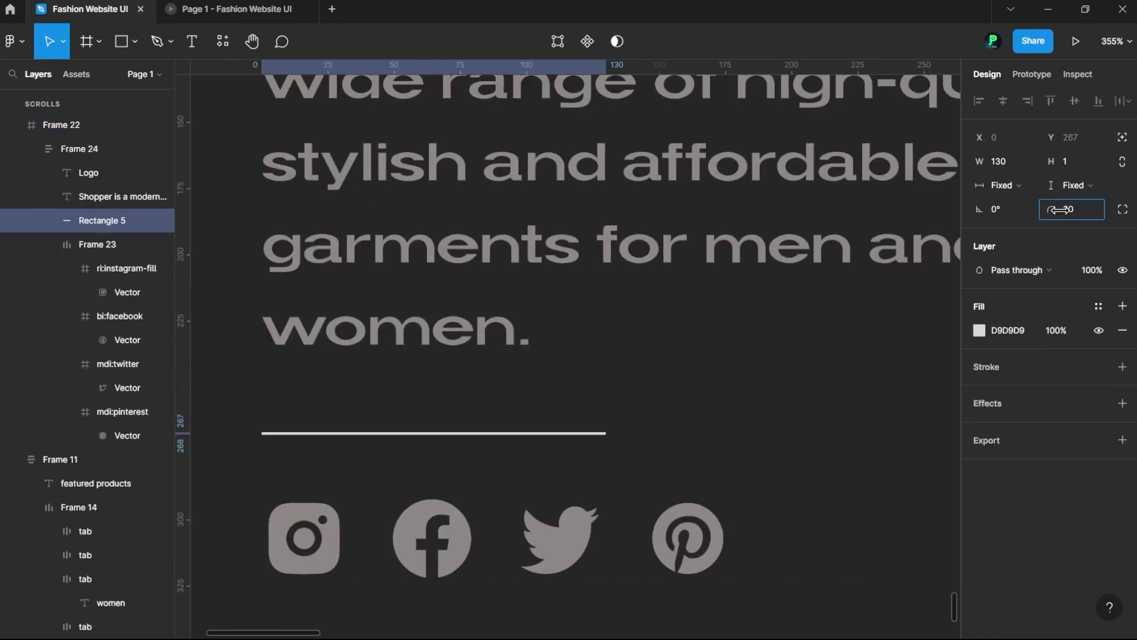
click(100, 220)
key(shift+a)
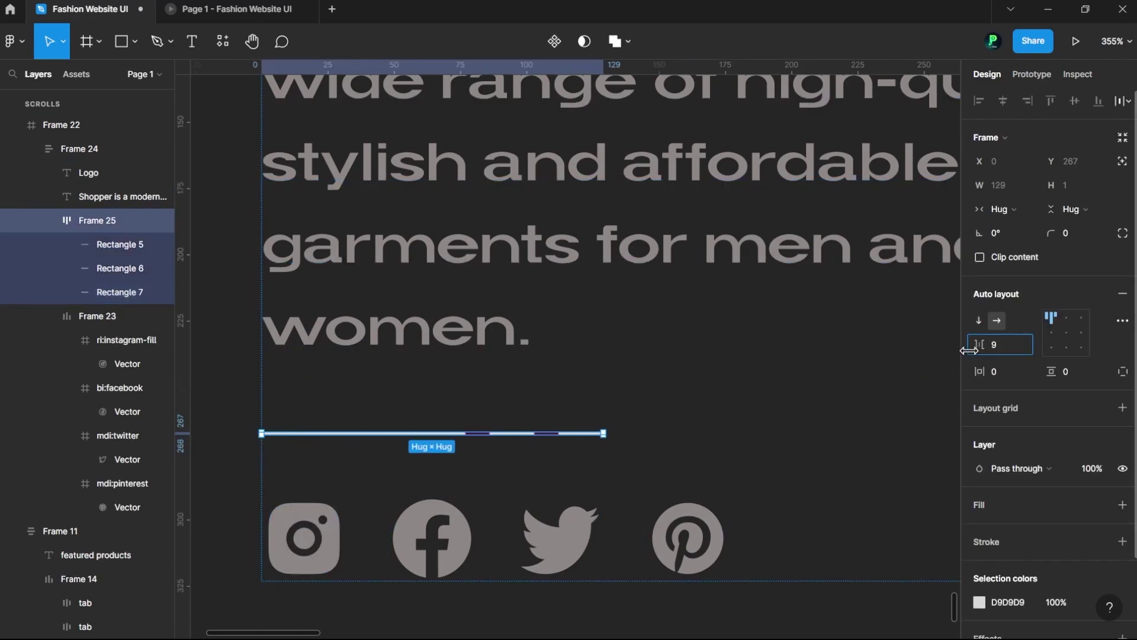
scroll(644, 588, right, 3)
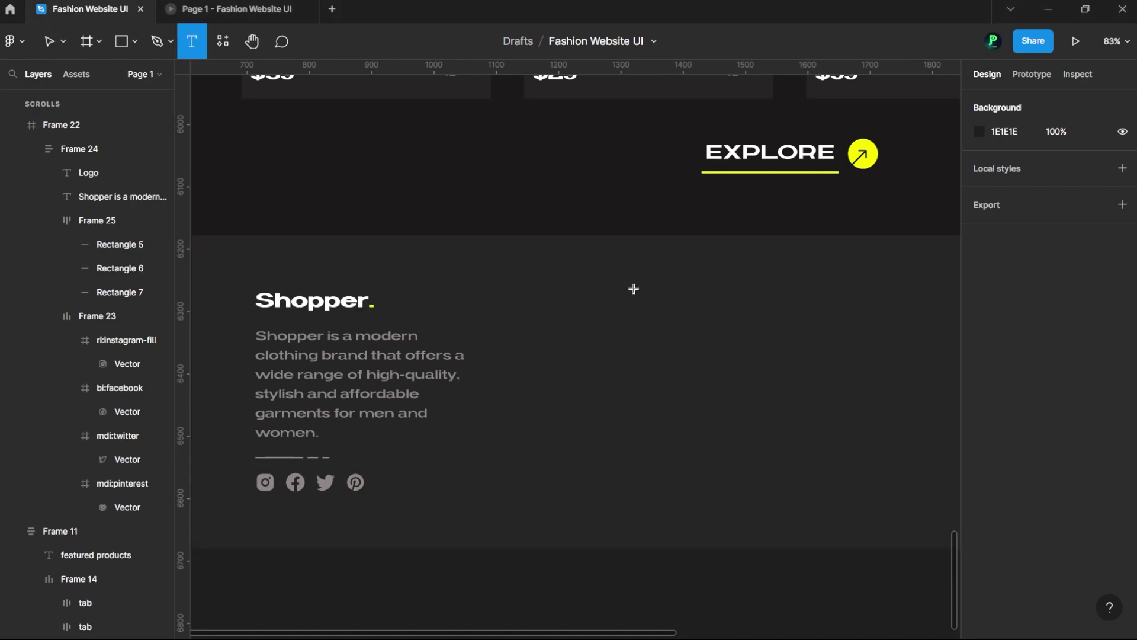
Add the HOODIES, JEANS, TEES and SHOES links and stack them in an auto layout column.
click(986, 427)
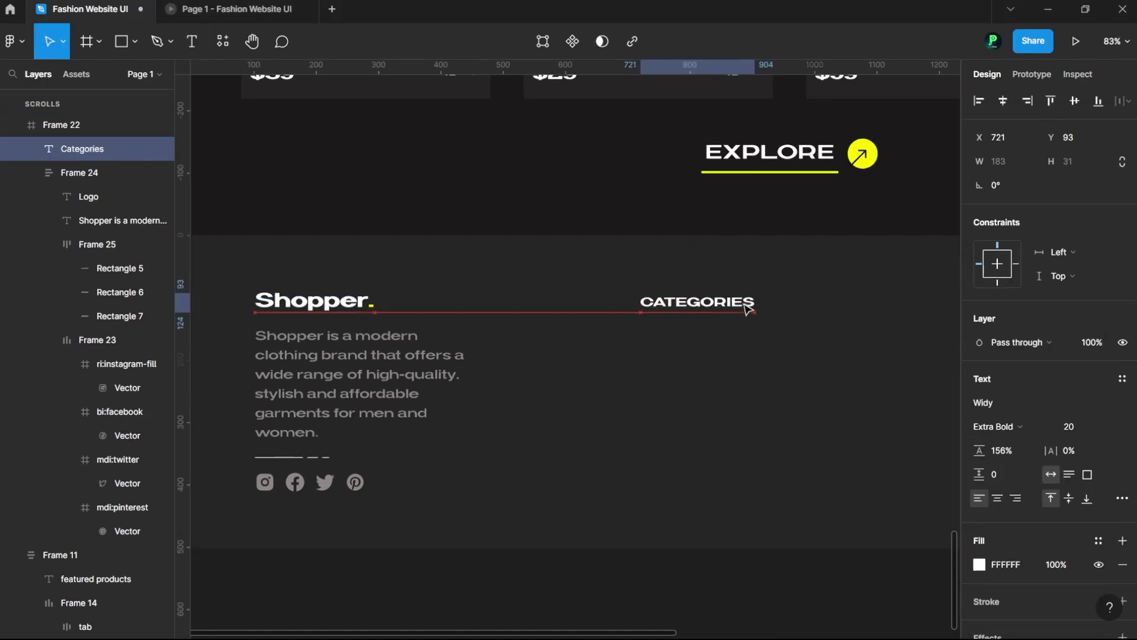
key(ctrl+d)
text(Mne)
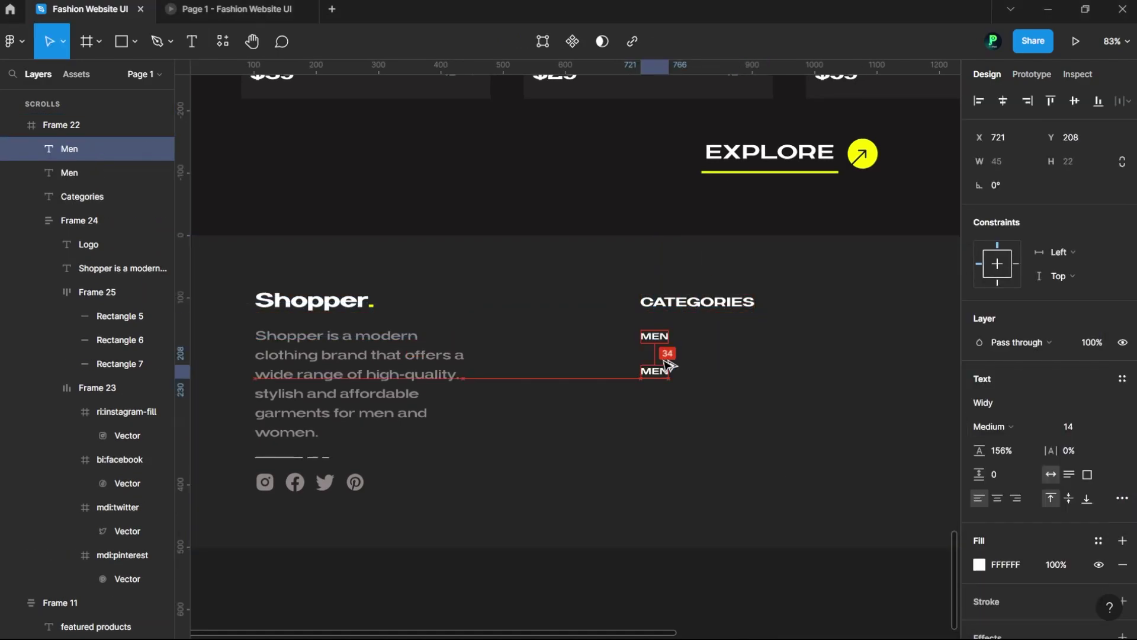
text(Hoodies)
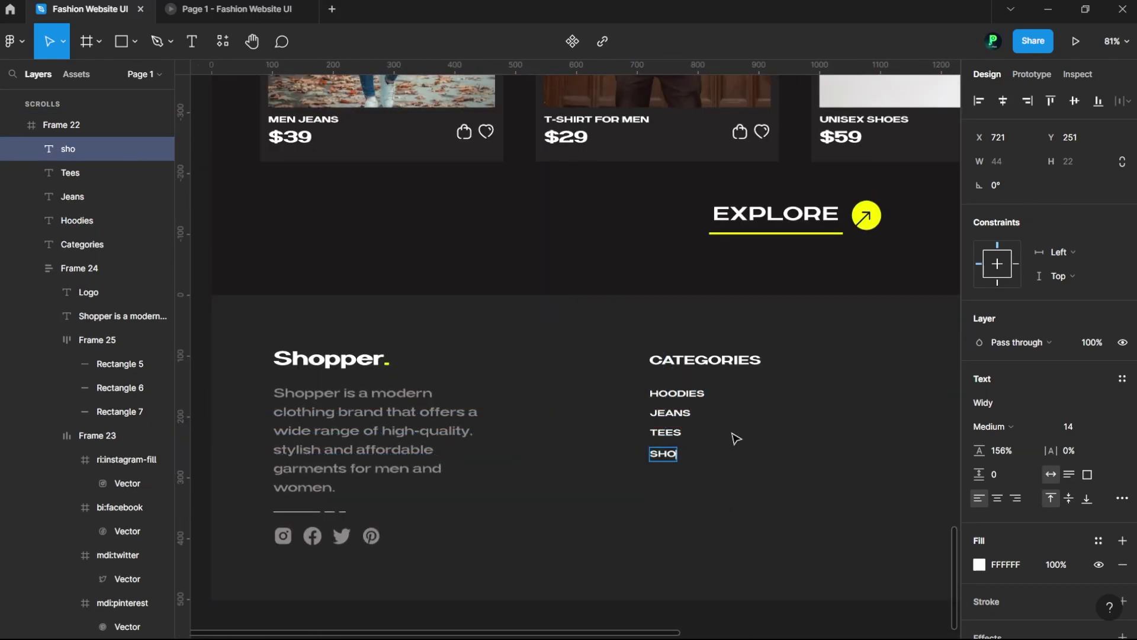
key(shift+a)
Select the whole footer frame and preview the page as a prototype, then return.
ctrl+scroll(787, 388, up, 5)
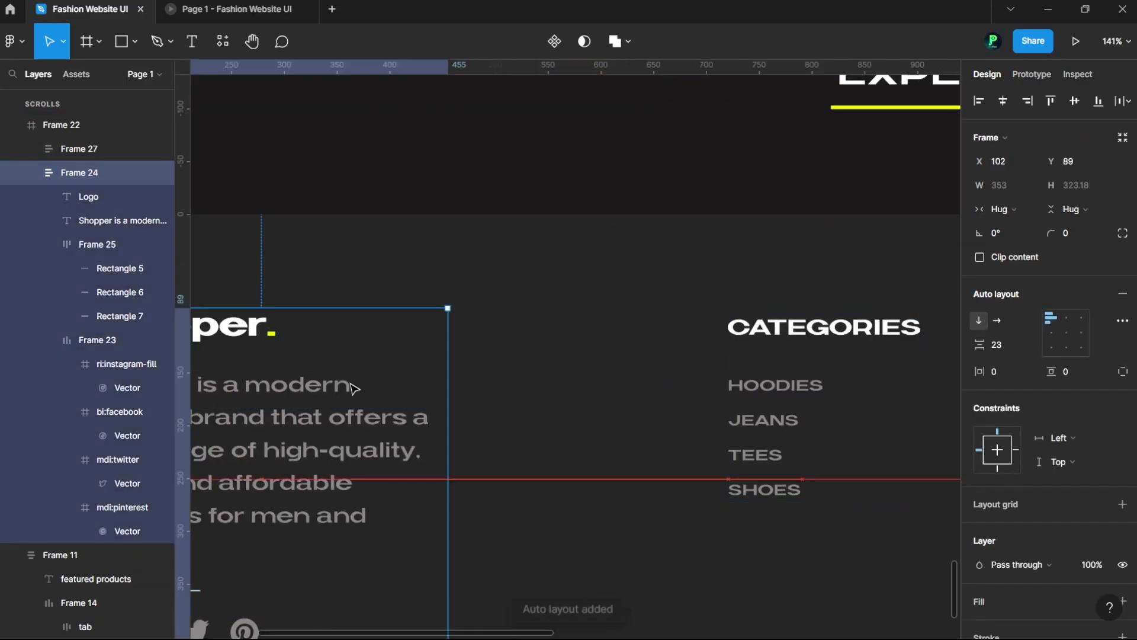
click(787, 388)
key(Escape)
ctrl+scroll(617, 457, down, 3)
key(Escape)
ctrl+scroll(686, 421, down, 3)
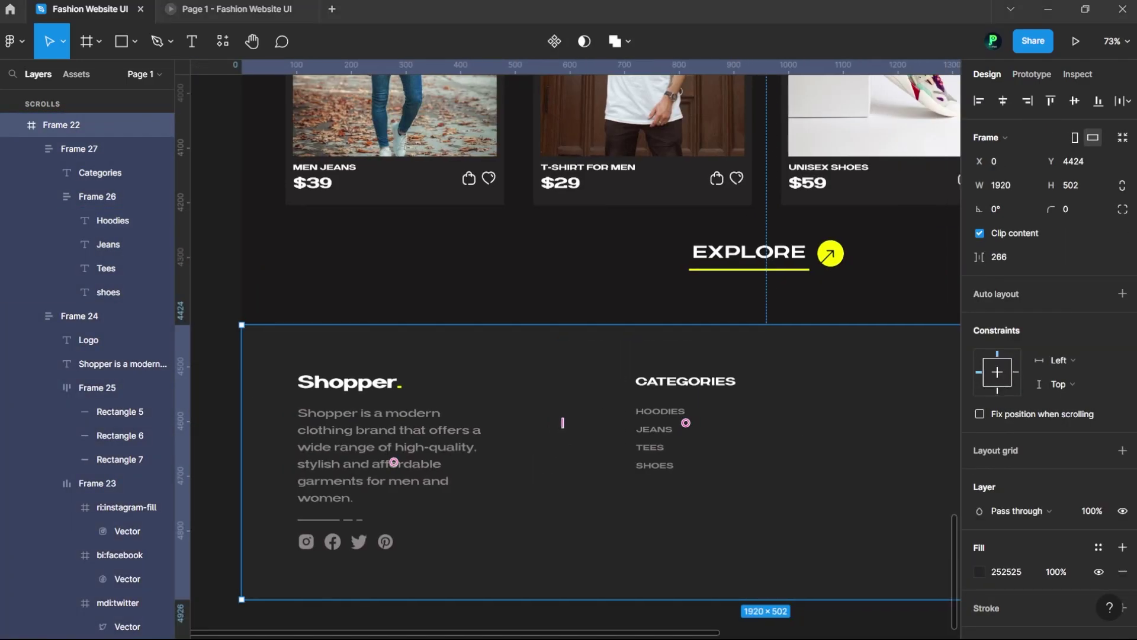
key(ctrl+alt+Return)
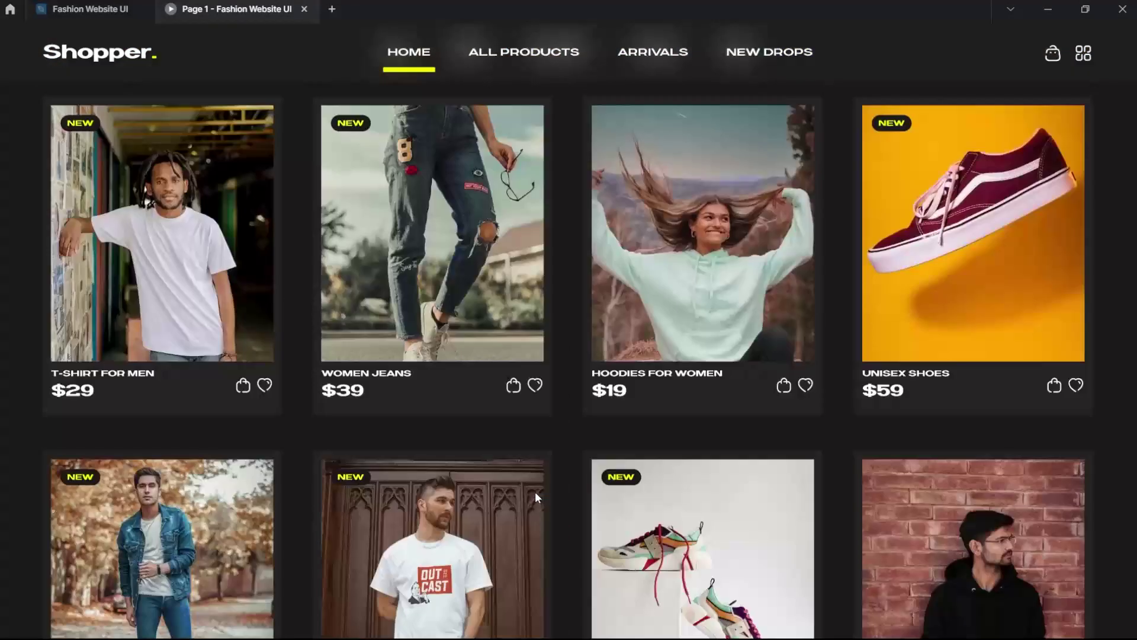
key(ctrl+shift+Tab)
key(ctrl+Tab)
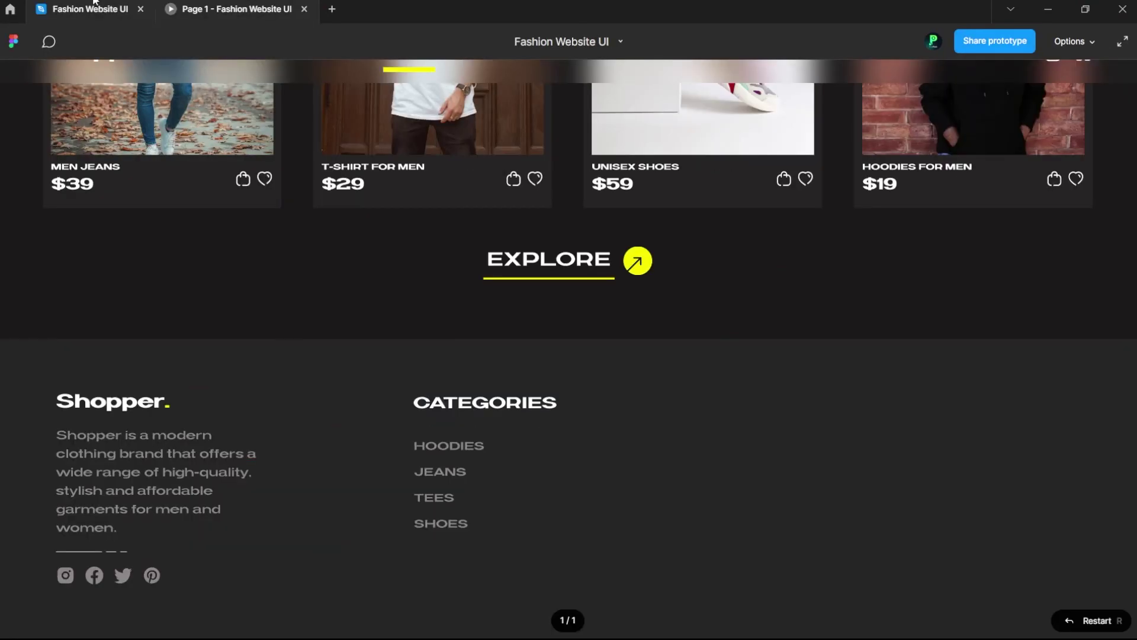
Duplicate the Categories column and place the copy to its right.
key(ctrl+shift+Tab)
click(374, 442)
click(681, 419)
ctrl+scroll(681, 419, down, 2)
drag(681, 419, 752, 399)
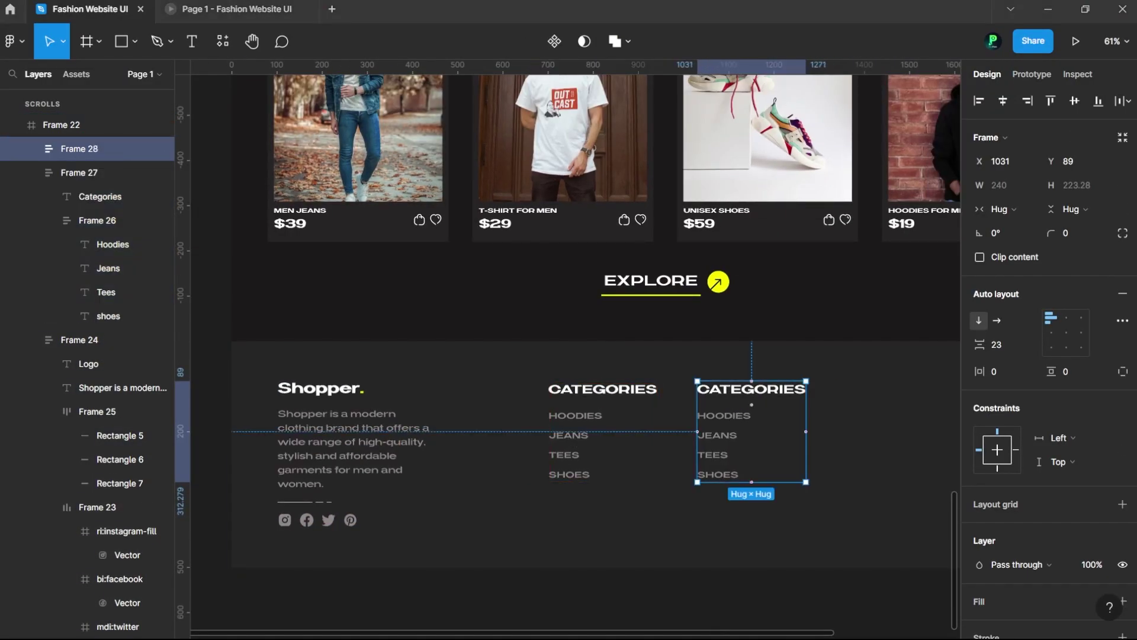
Retype the copy as MORE PAGES: Contact Us, Refund Policy, Terms and Conditions, Careers.
double_click(751, 389)
text(mor)
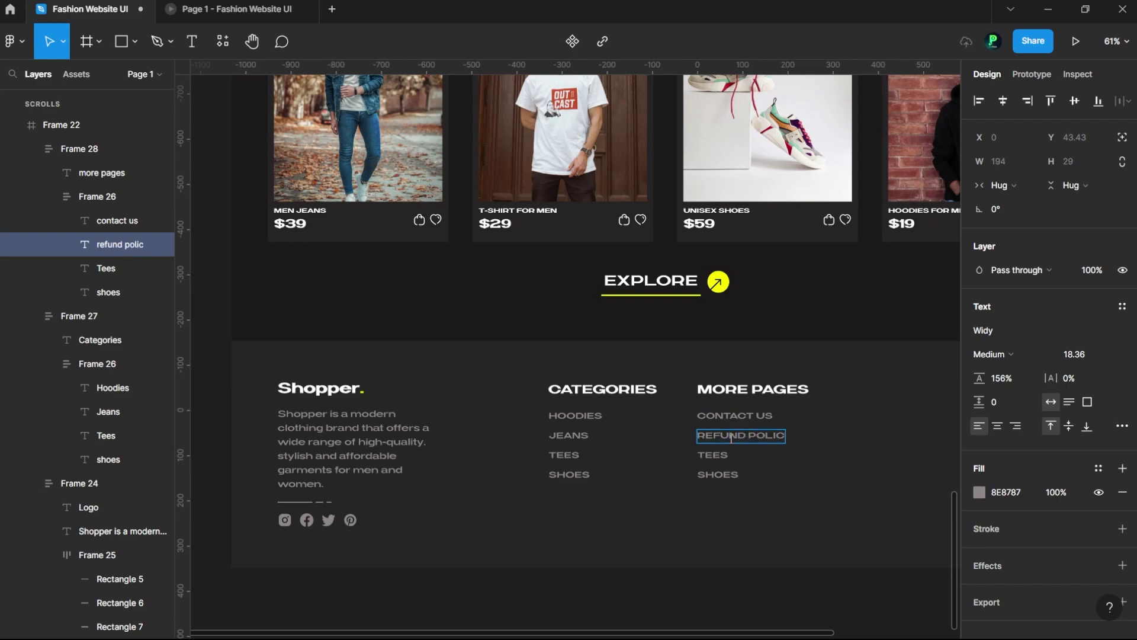
text(careers)
key(Escape)
key(Escape)
Rename the column layers to more-pages and categories.
double_click(70, 148)
text(mo8)
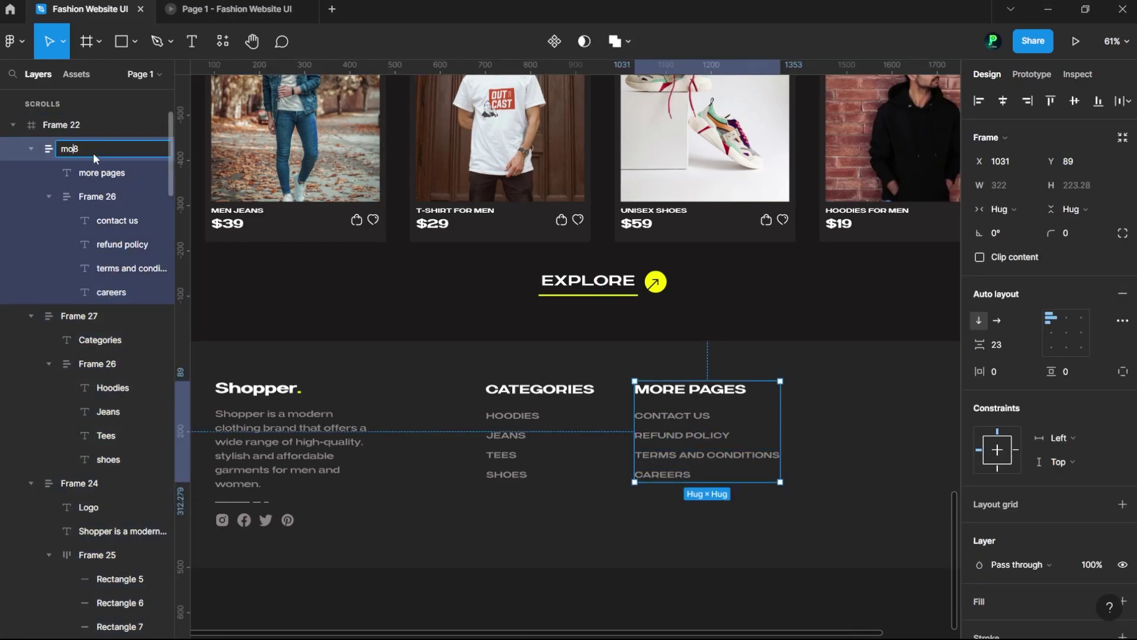
double_click(79, 315)
text(categories)
key(Return)
Duplicate the more-pages column and name the new layer newsletter.
scroll(511, 434, right, 3)
ctrl+scroll(610, 465, down, 3)
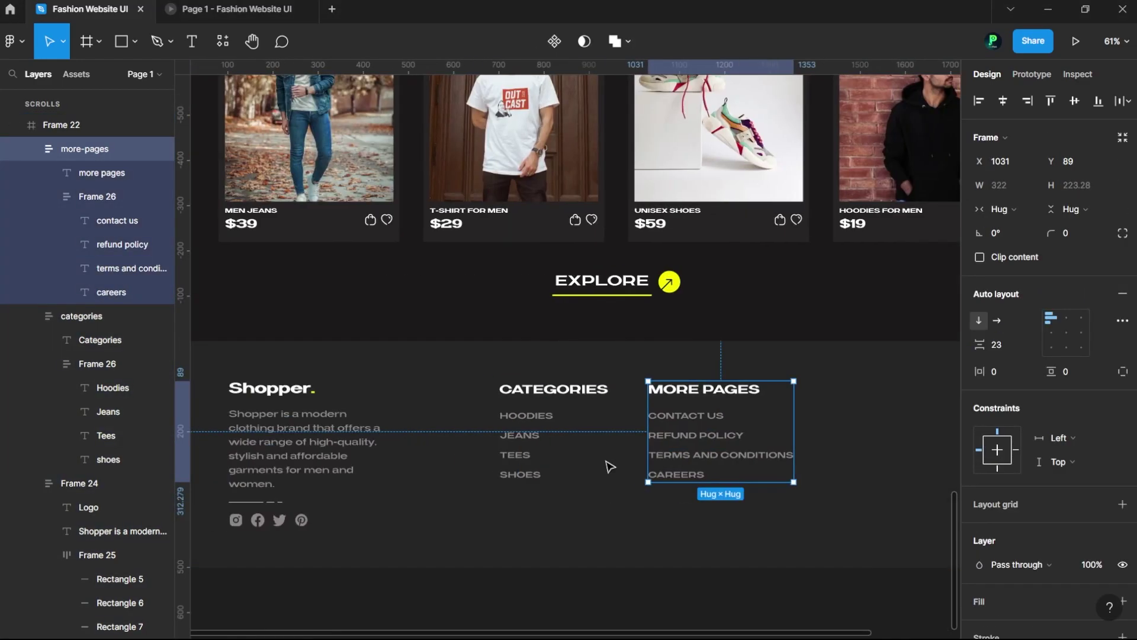
scroll(808, 427, right, 2)
click(490, 435)
click(625, 418)
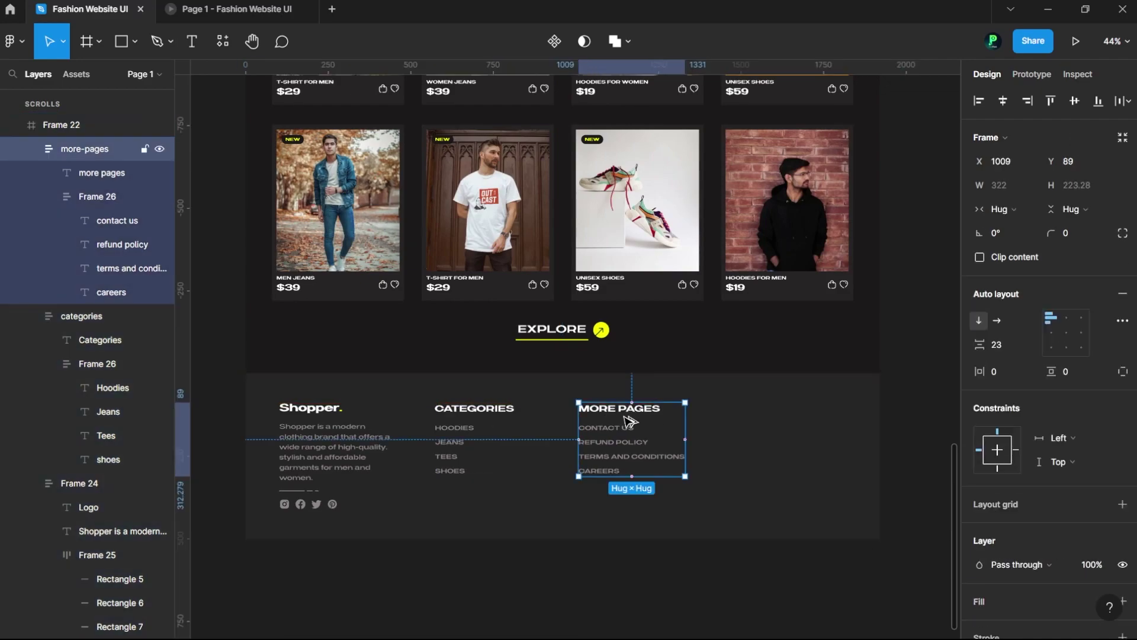
key(ctrl+d)
double_click(90, 153)
text(newsletter)
key(Return)
Draw a dark #353535 input box under NEWSLETTER.
ctrl+scroll(787, 468, up, 3)
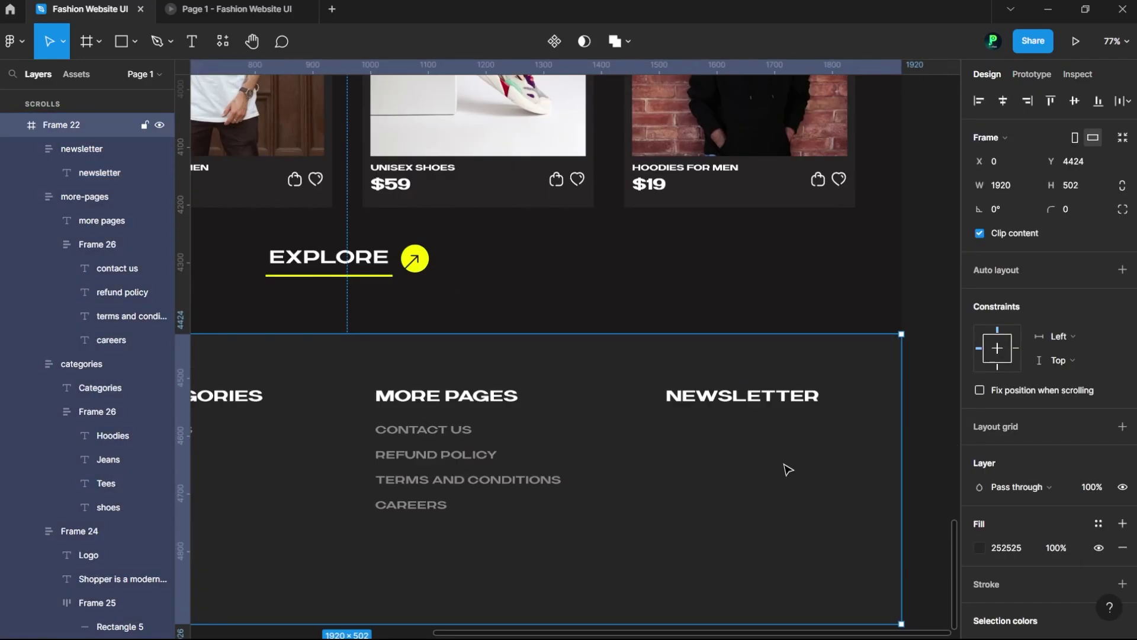
key(f)
mouse_move(670, 424)
mouse_down()
mouse_move(879, 464)
mouse_move(819, 439)
mouse_up()
click(1122, 500)
click(979, 523)
key(Escape)
ctrl+scroll(770, 445, up, 3)
Paste text into the box and make it an 'Enter Your Email' placeholder in title case.
key(ctrl+v)
key(Return)
click(1123, 426)
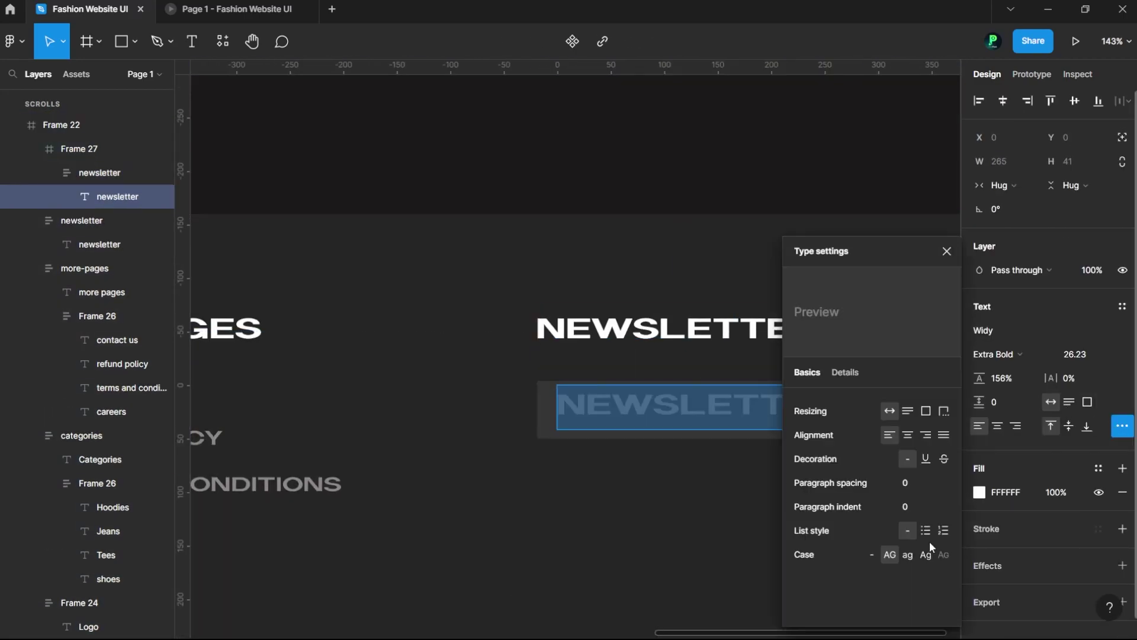
click(871, 554)
click(1123, 426)
click(890, 555)
double_click(764, 394)
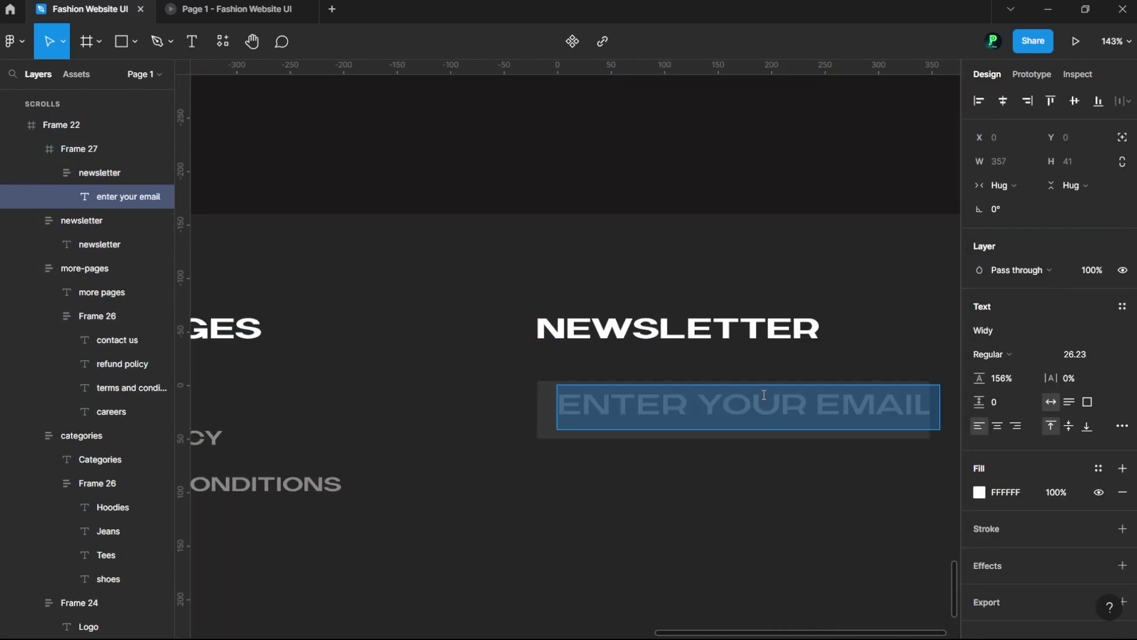
click(1123, 426)
click(908, 555)
click(759, 413)
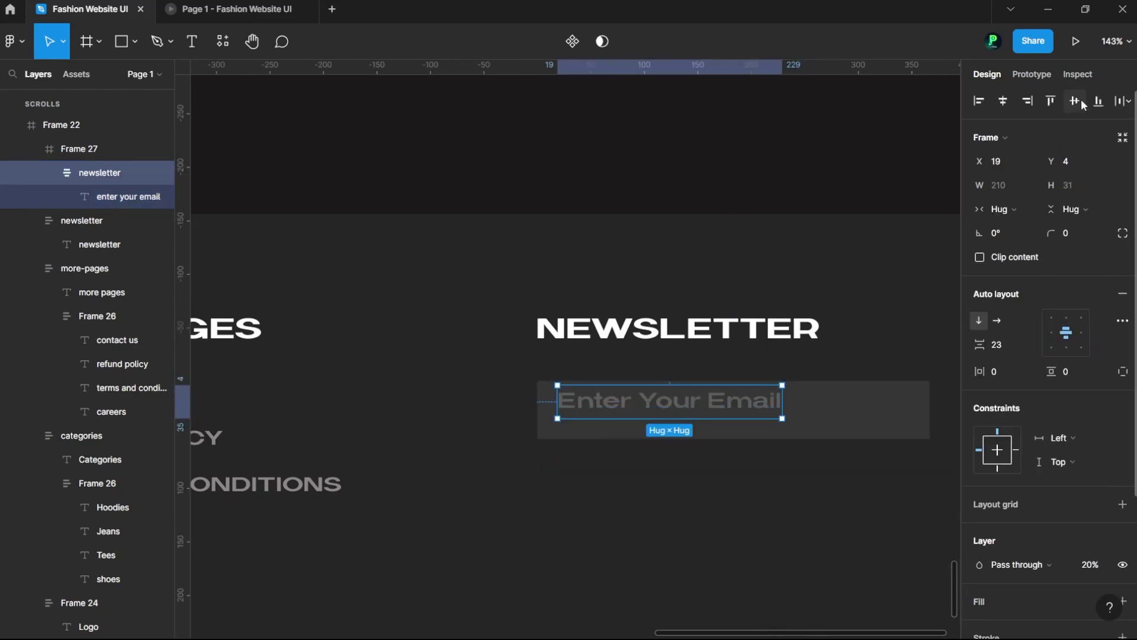
Insert an Iconly arrow in the email box, coloured yellow, rotated right and vertically centred.
right_click(736, 415)
click(948, 500)
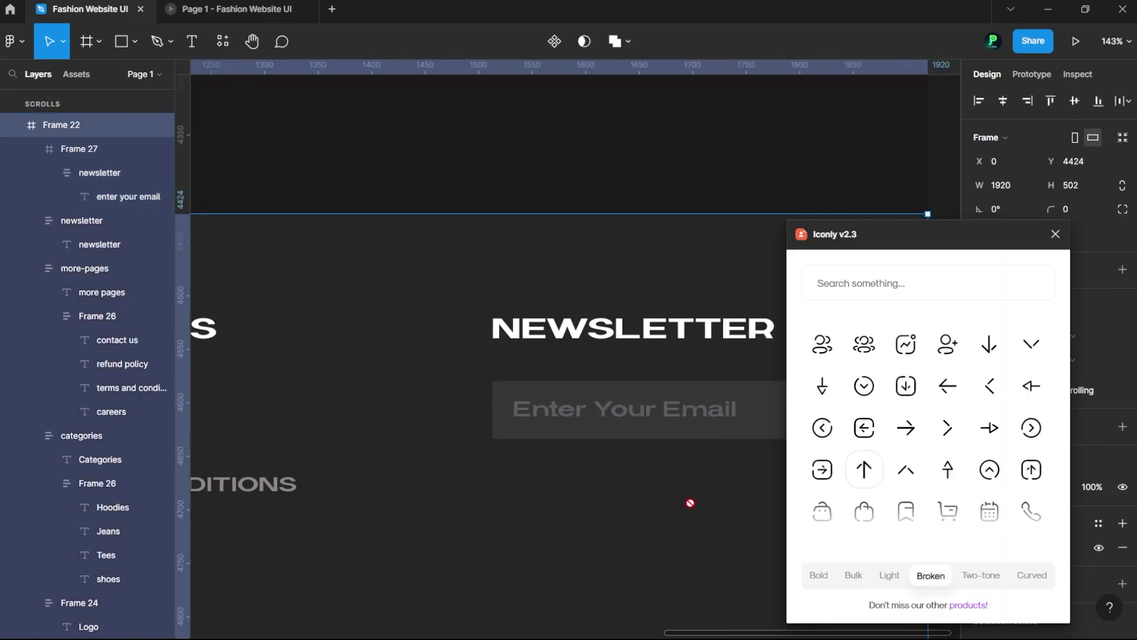
drag(690, 502, 689, 481)
scroll(864, 457, down, 3)
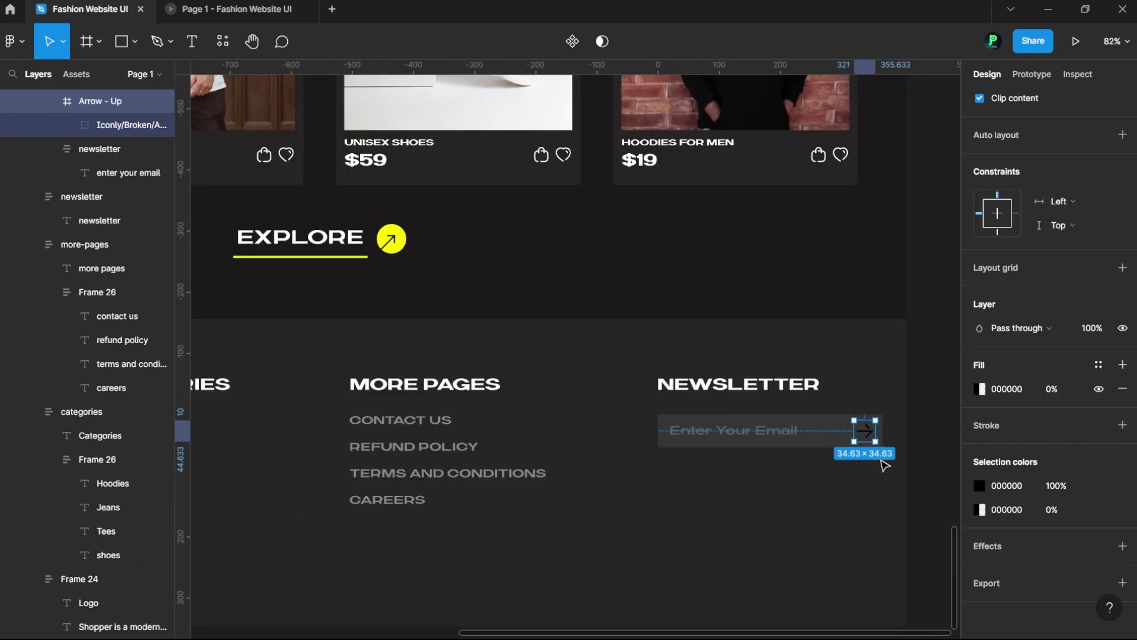
click(323, 236)
key(ctrl+alt+c)
click(696, 420)
key(ctrl+alt+v)
scroll(828, 456, up, 5)
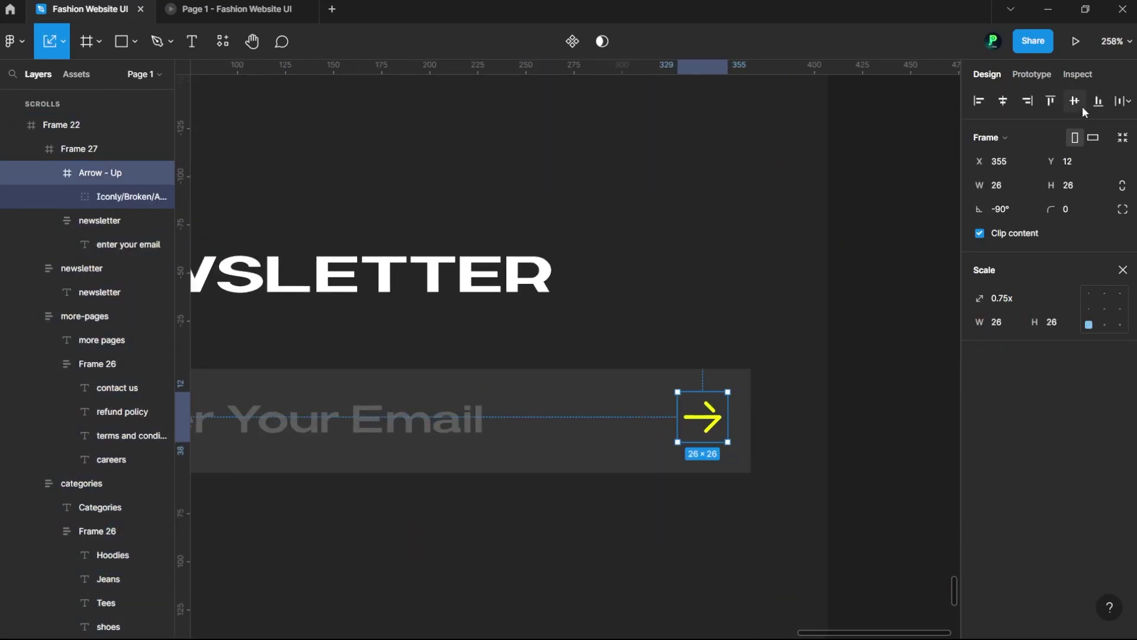
scroll(669, 287, down, 5)
scroll(578, 355, down, 5)
Add a copied text line under the field offering 10% off the first order.
drag(284, 394, 698, 413)
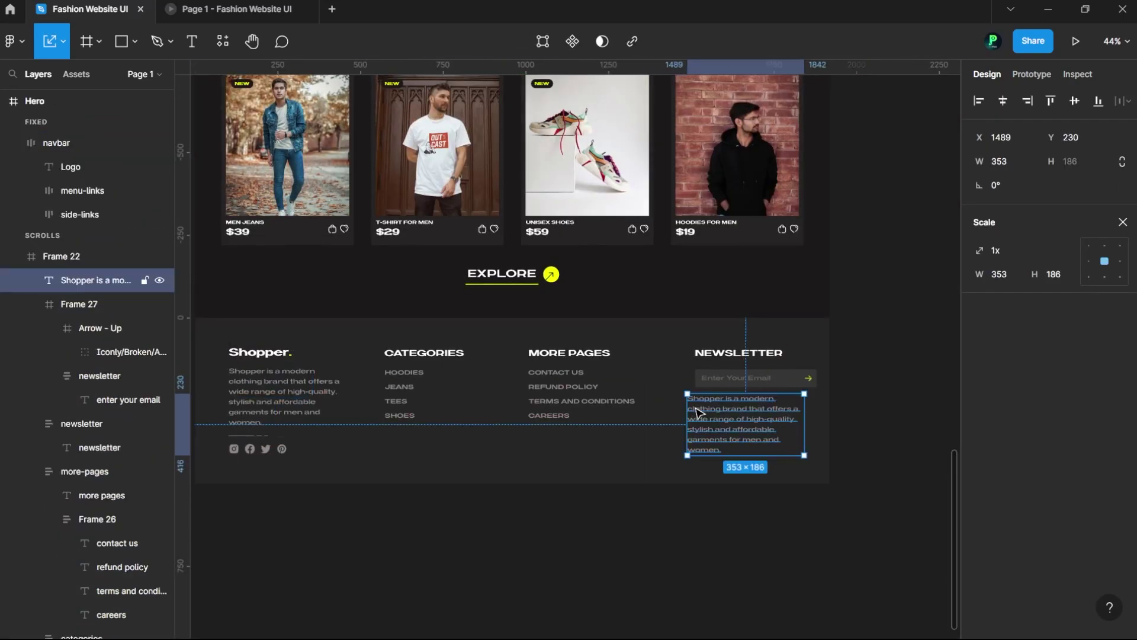
scroll(758, 416, up, 3)
text(ubscribe to our newsletter and get 10% off on your first order.)
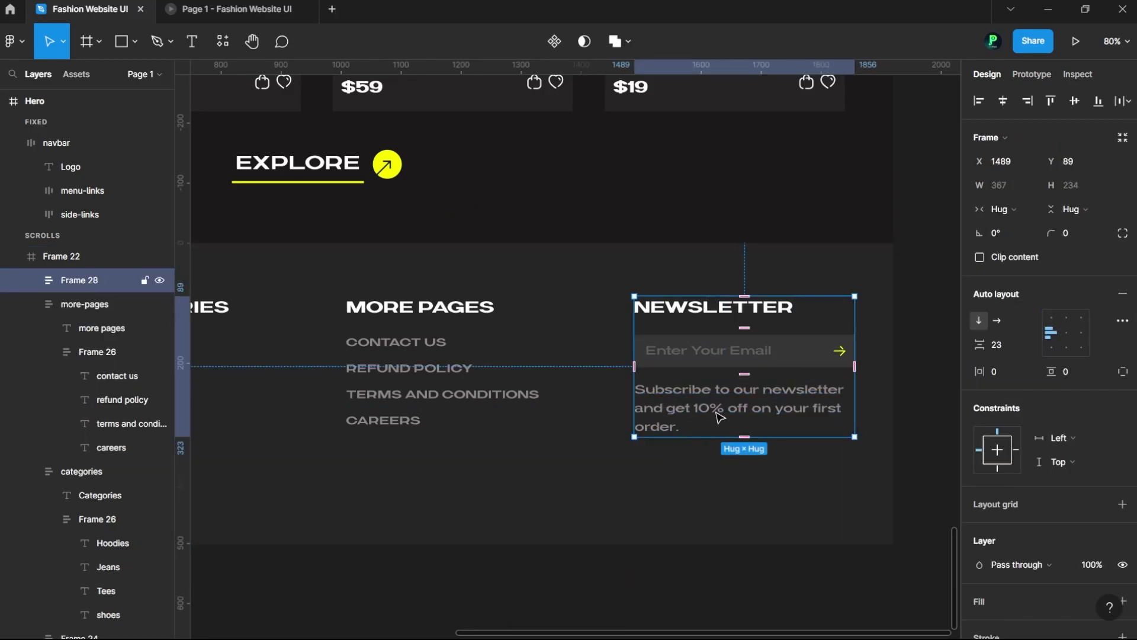
click(839, 350)
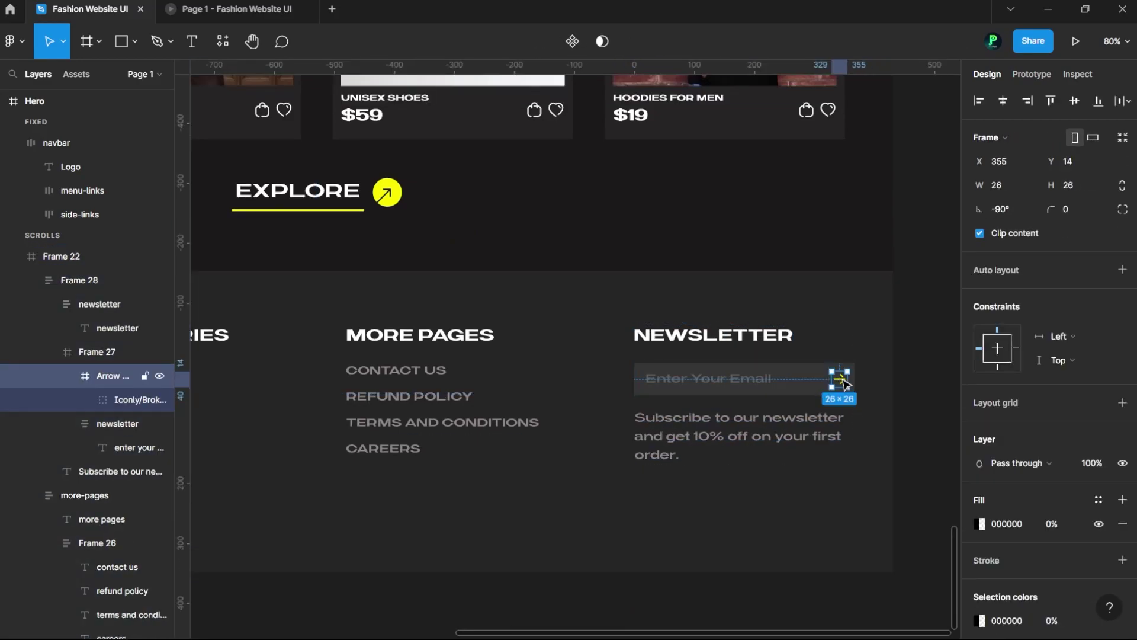
scroll(835, 367, up, 4)
scroll(955, 474, down, 5)
click(770, 474)
Apply auto layout to the footer with 80 px horizontal and 100 px vertical padding.
key(shift+a)
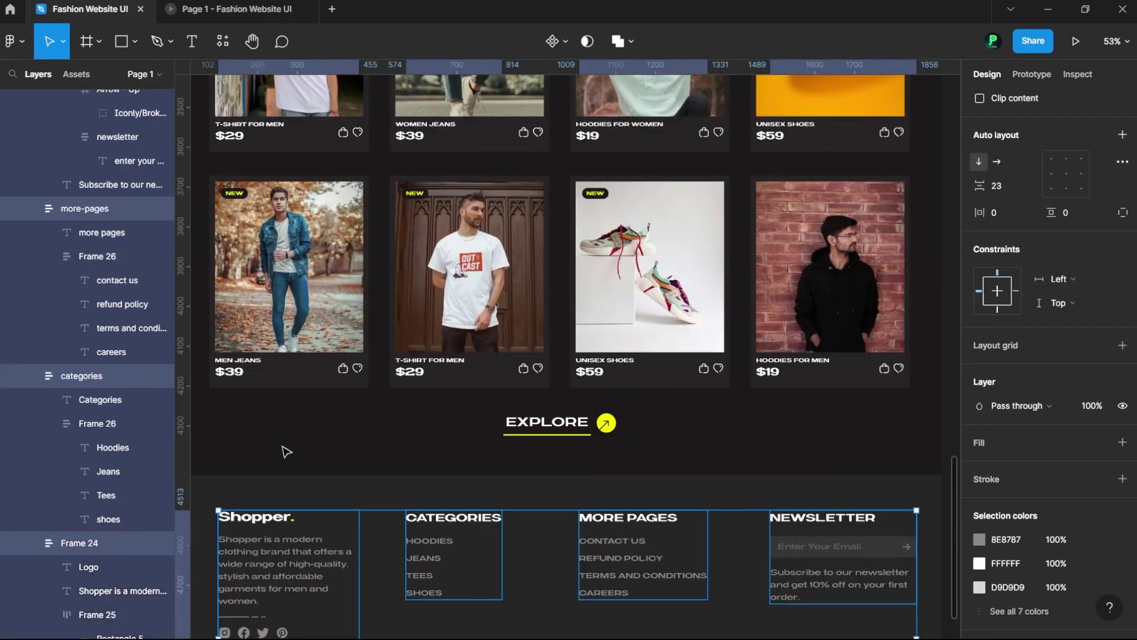
scroll(874, 367, down, 3)
key(shift+g)
scroll(474, 320, right, 3)
click(1097, 372)
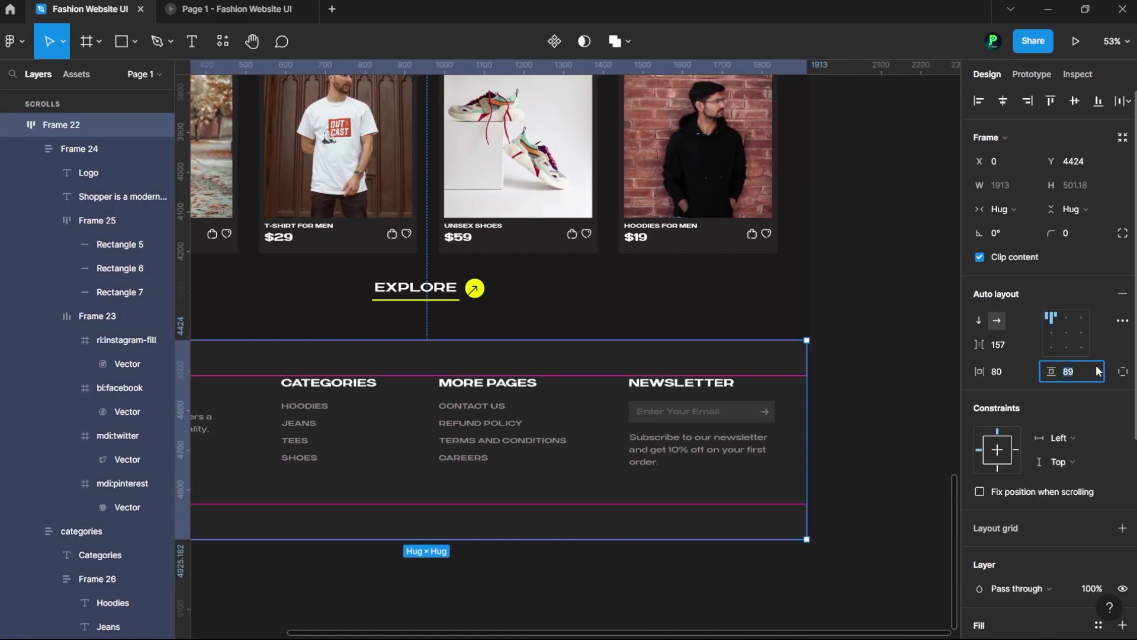
key(Escape)
Set the footer frame to a fixed 1920 px width.
scroll(853, 472, up, 3)
scroll(907, 376, down, 3)
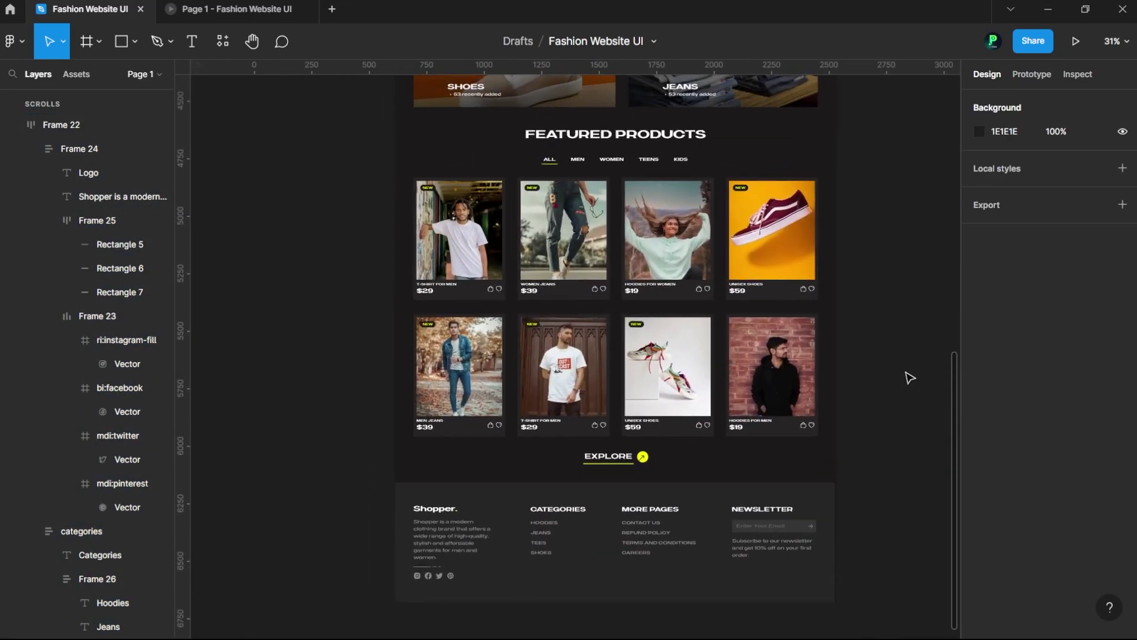
scroll(674, 579, down, 2)
scroll(673, 580, up, 2)
scroll(665, 464, up, 2)
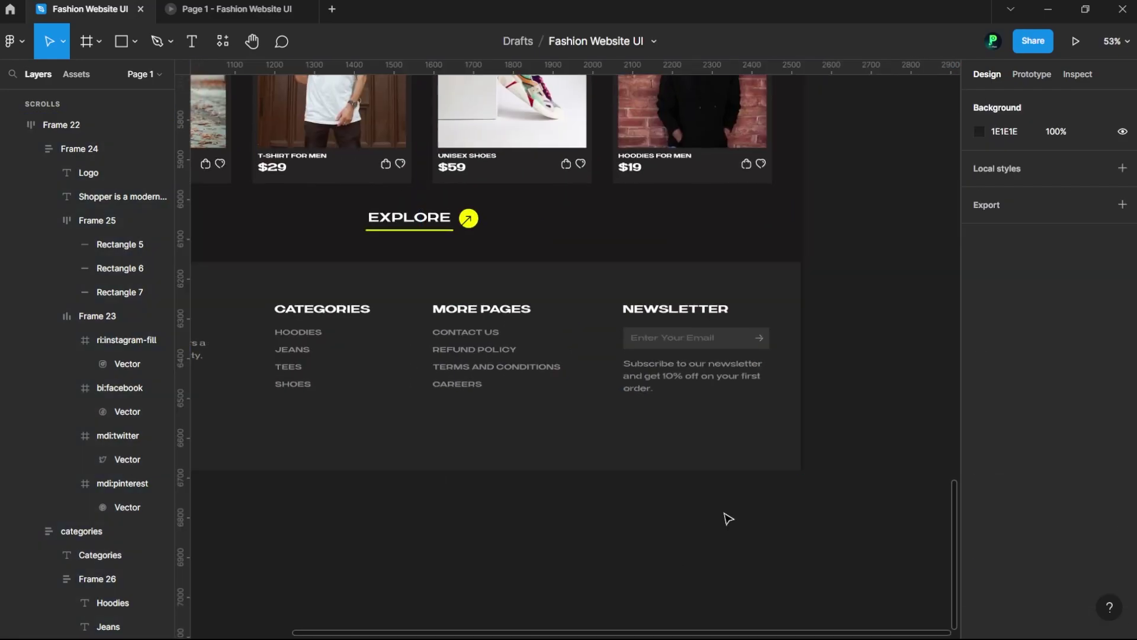
scroll(726, 518, up, 3)
click(707, 318)
click(794, 310)
scroll(770, 284, up, 5)
click(750, 244)
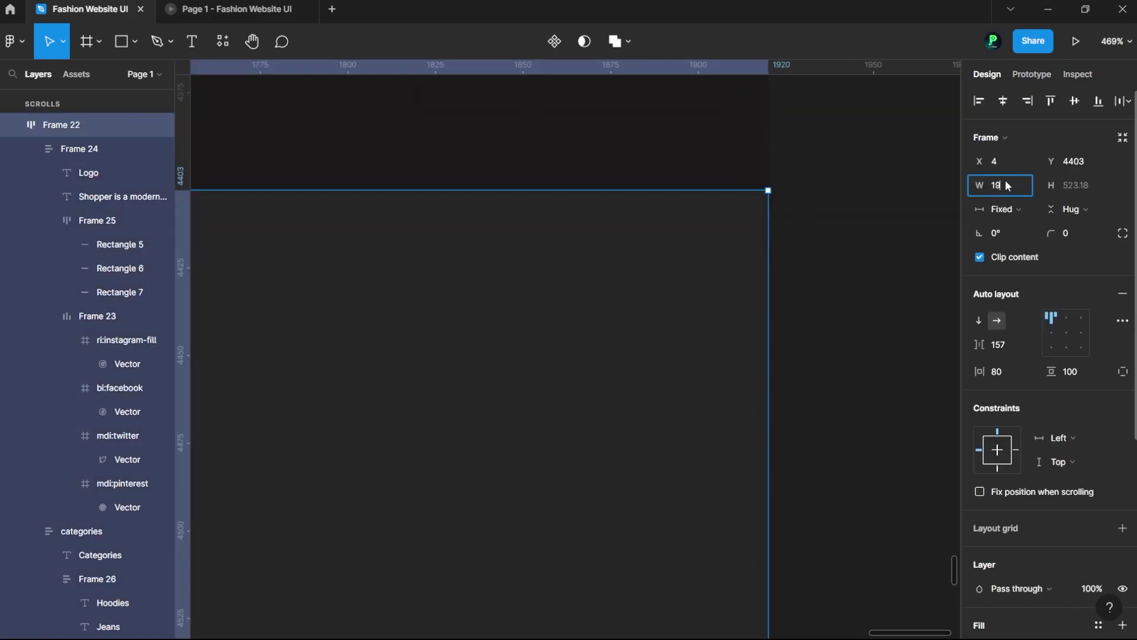
key(Escape)
Scroll over the finished page to review the full-width footer.
scroll(853, 264, down, 10)
scroll(680, 429, down, 3)
scroll(595, 487, down, 2)
scroll(598, 487, right, 1)
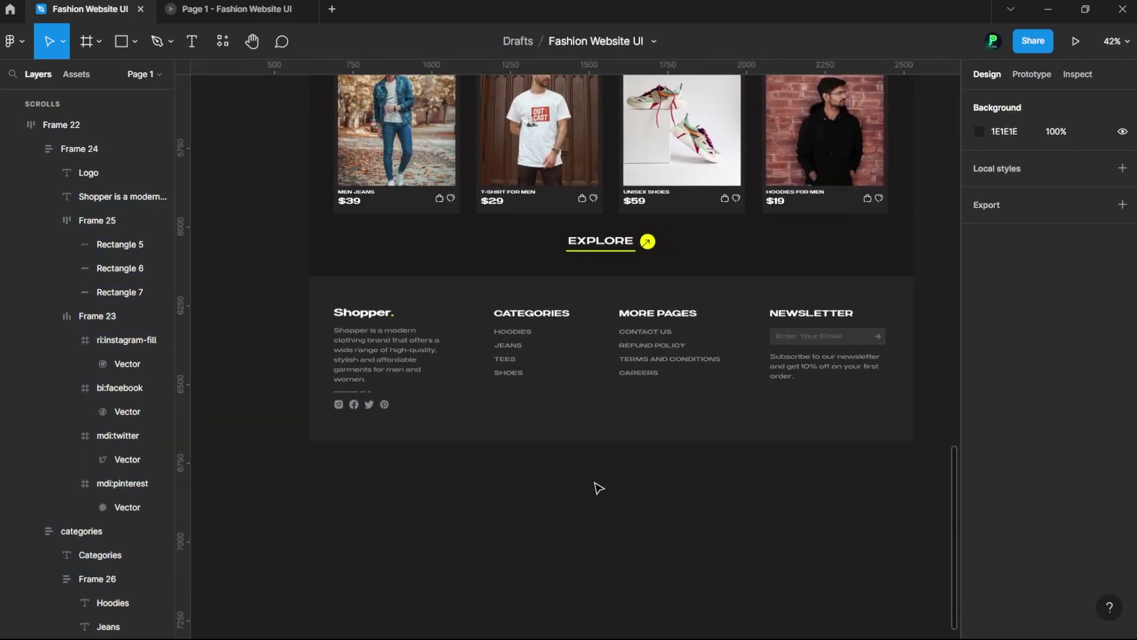
scroll(595, 488, down, 2)
click(548, 492)
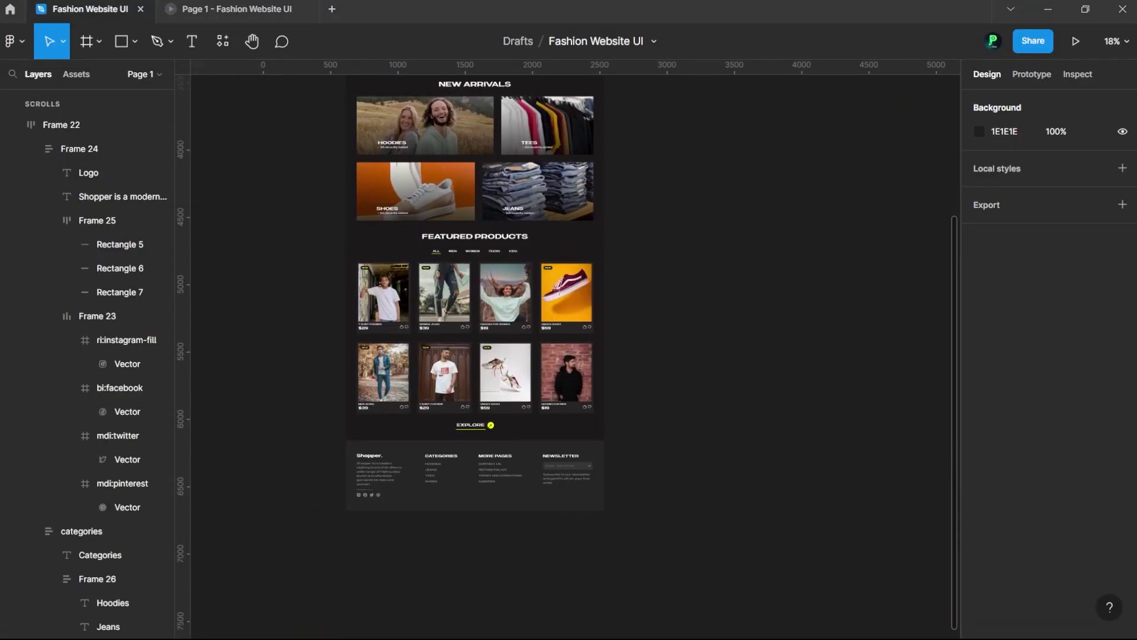
scroll(569, 356, up, 5)
scroll(751, 106, up, 5)
scroll(751, 274, down, 2)
scroll(764, 342, up, 2)
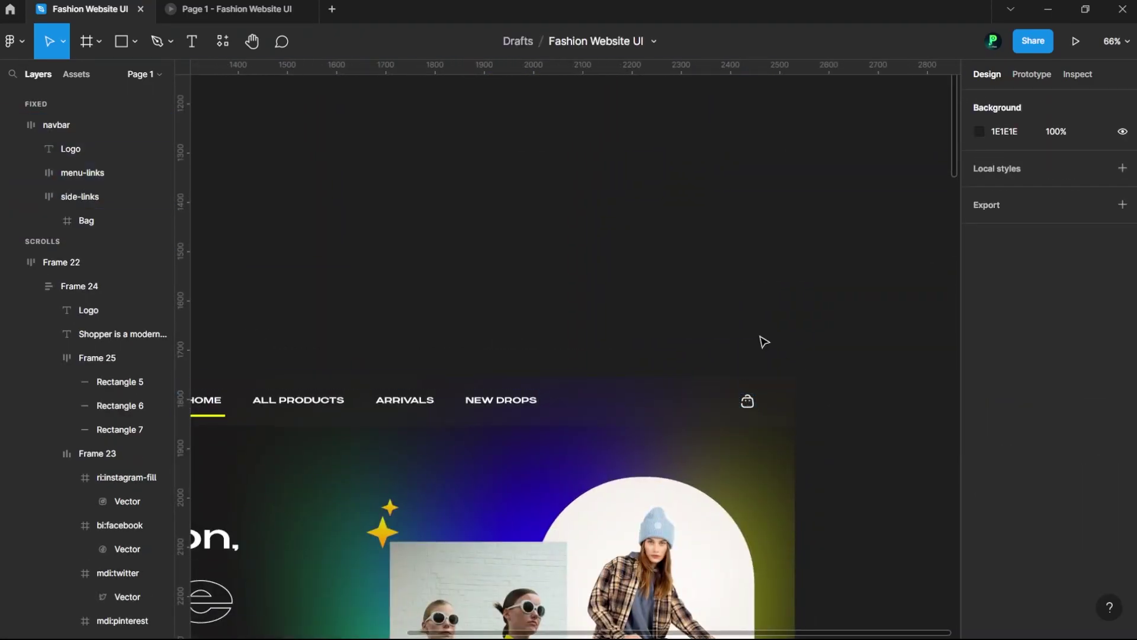